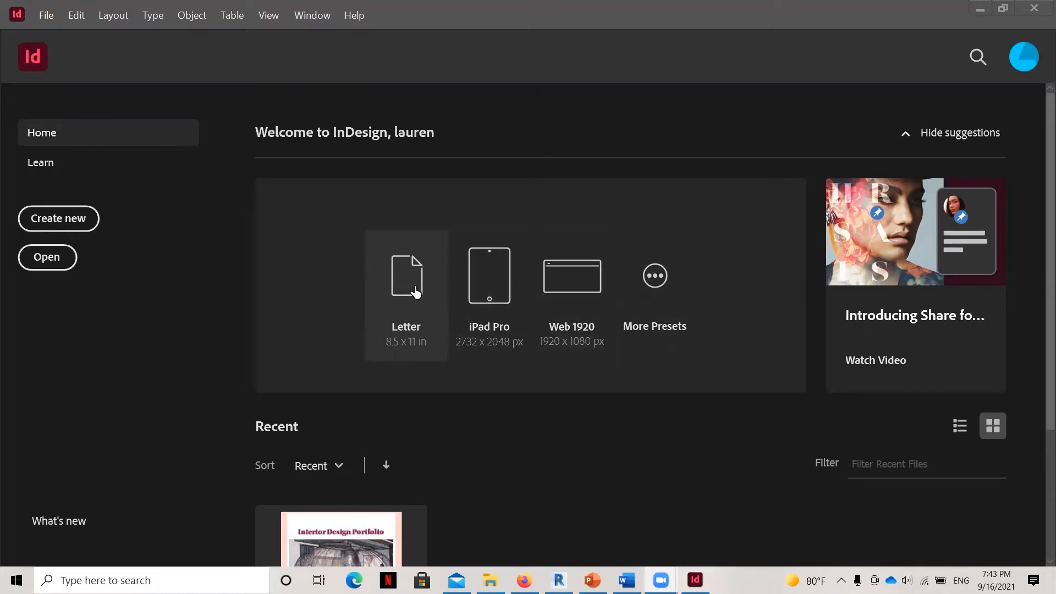
# Create a Letter document and place the bordered "Workspace Perspective with Scale Figures and Border" image about 6.4 by 3.6 in.
pyautogui.click(415, 291)
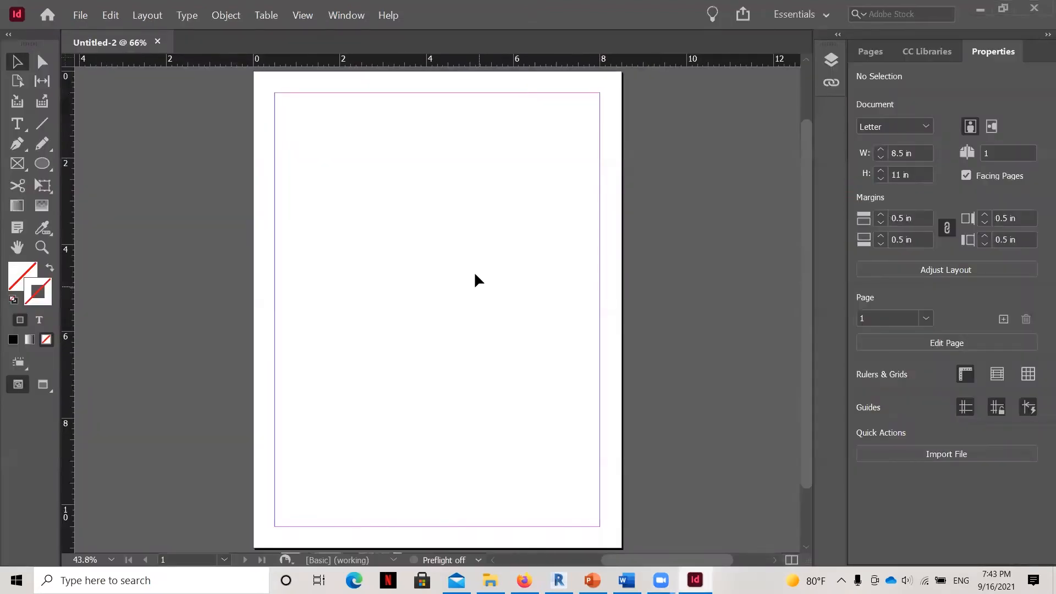
pyautogui.click(79, 17)
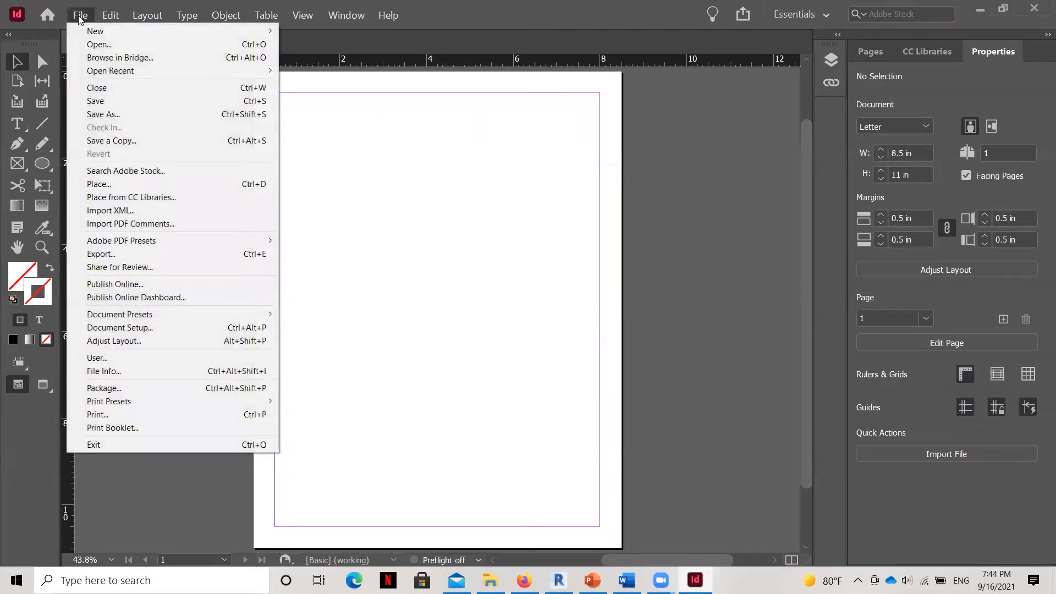
pyautogui.click(119, 187)
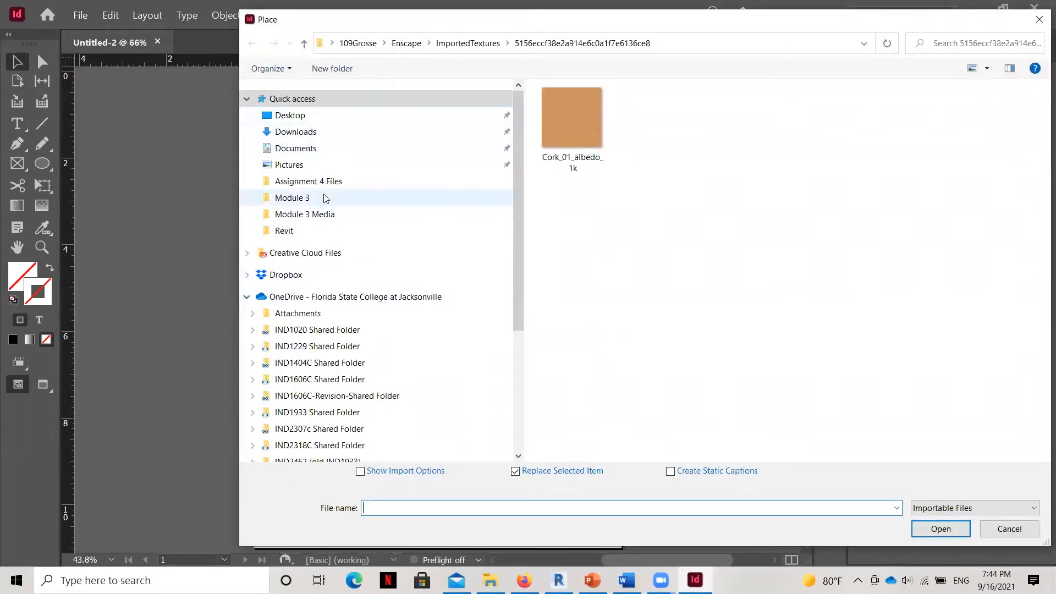
pyautogui.click(313, 220)
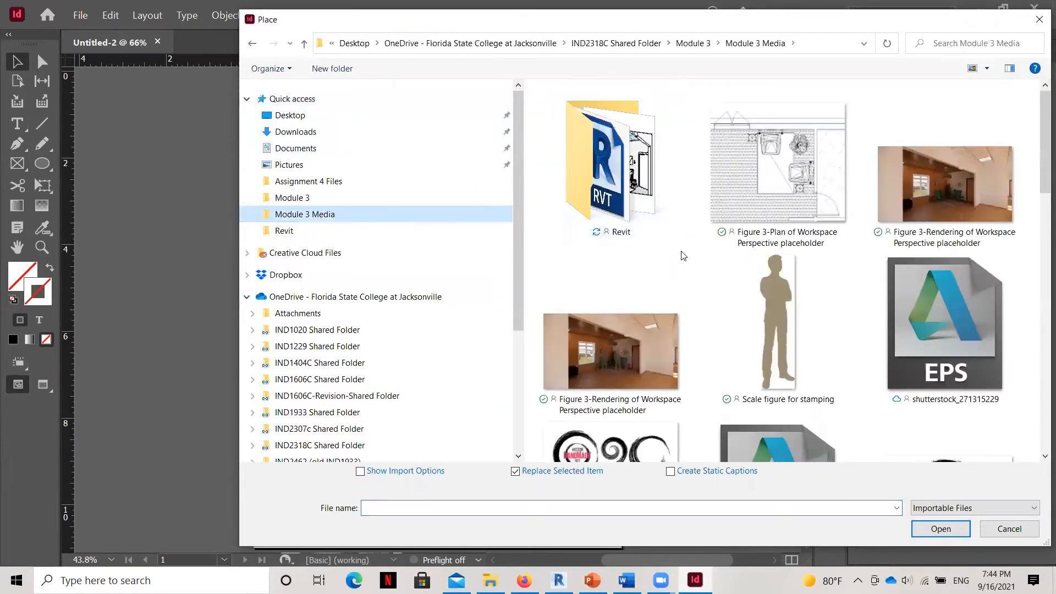
pyautogui.scroll(-2, 710, 264)
pyautogui.scroll(-10, 738, 276)
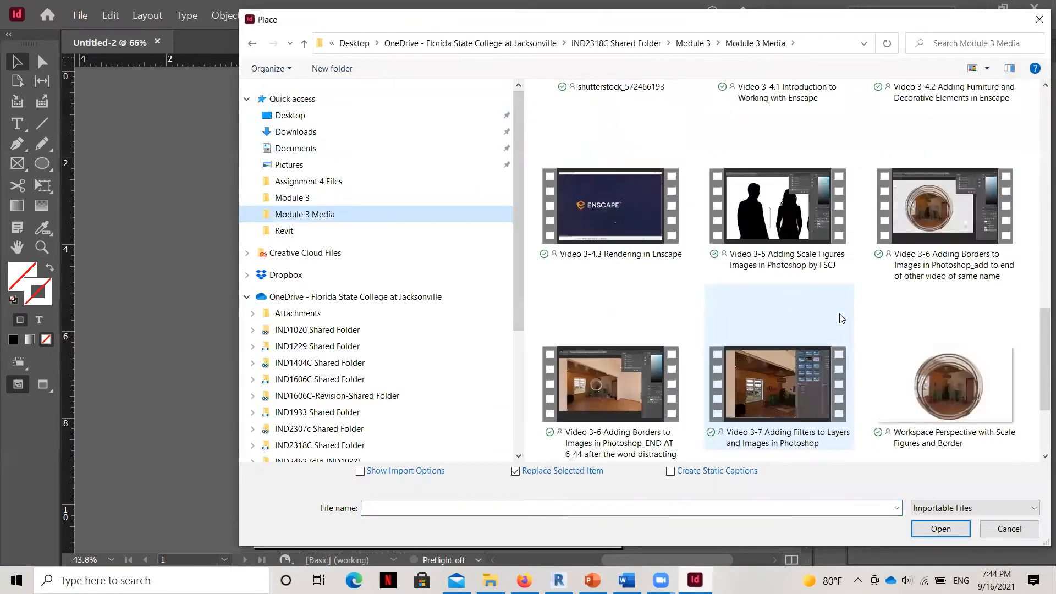
pyautogui.scroll(-3, 936, 372)
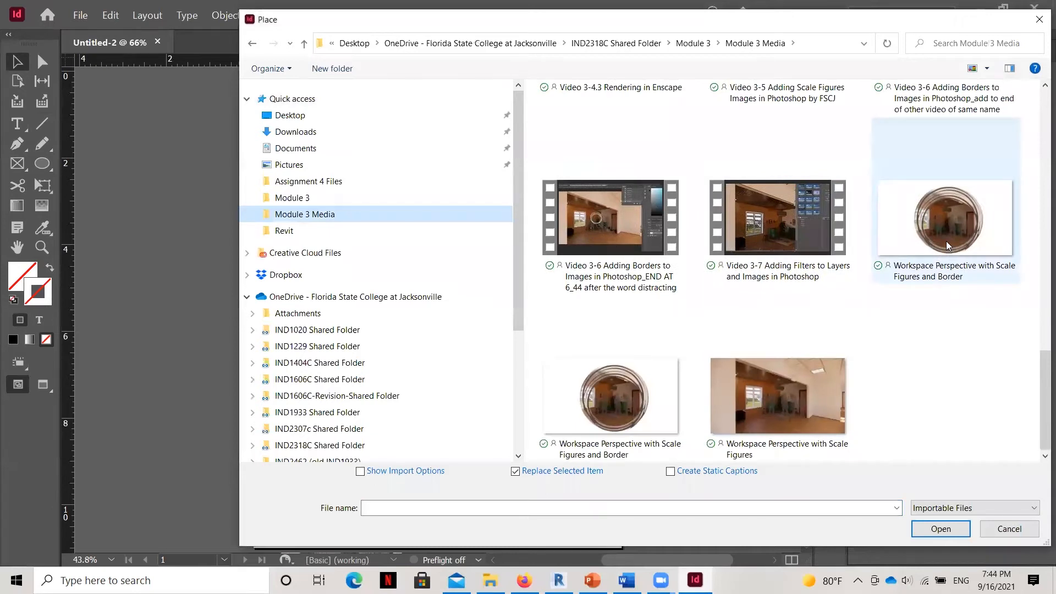
pyautogui.click(949, 213)
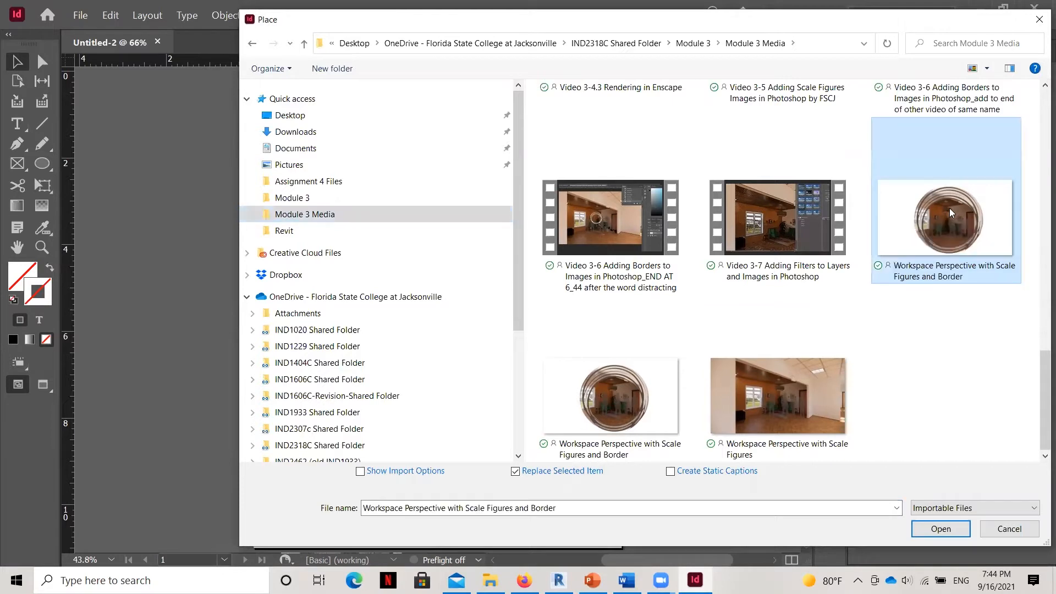
pyautogui.click(625, 375)
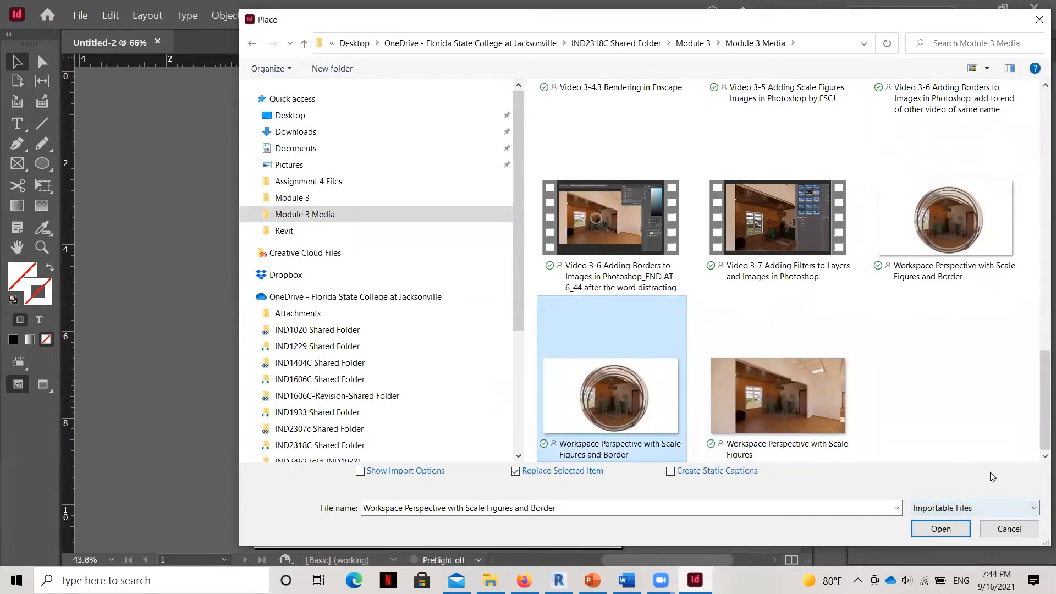
pyautogui.press('Return')
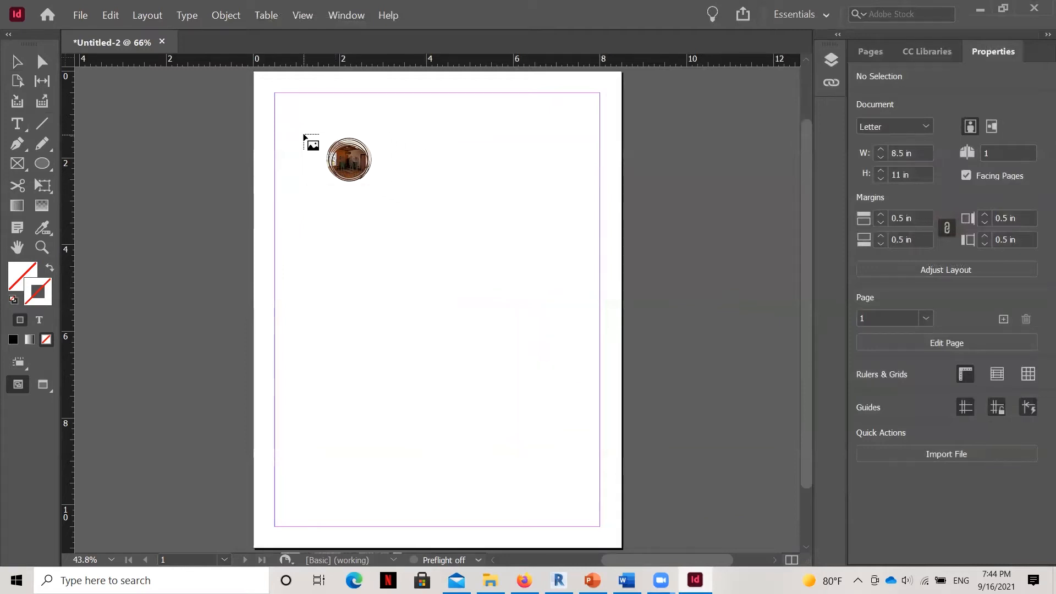
pyautogui.moveTo(304, 135); pyautogui.dragTo(576, 387)
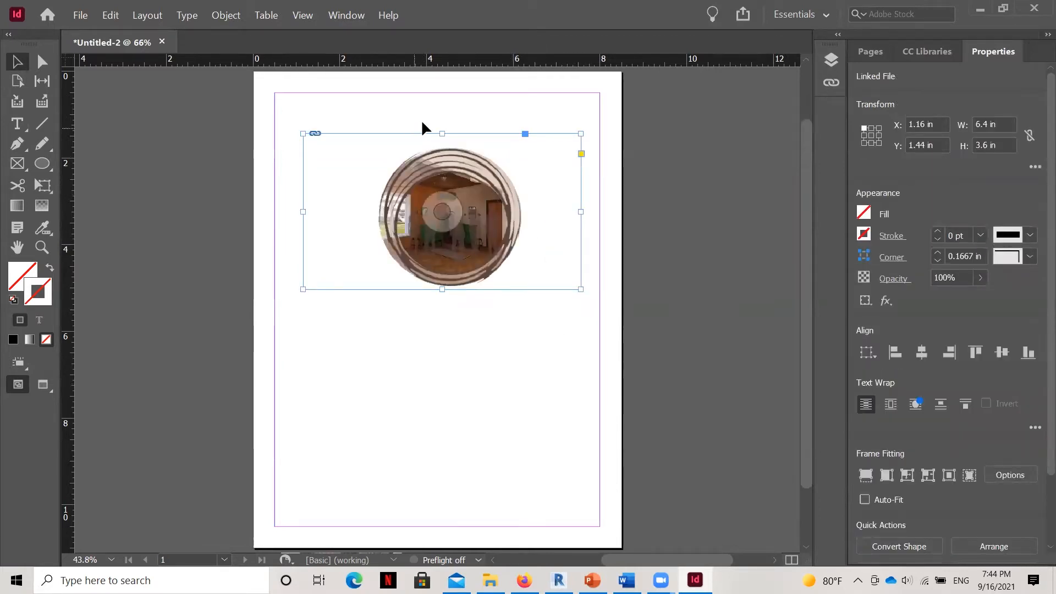
pyautogui.click(526, 348)
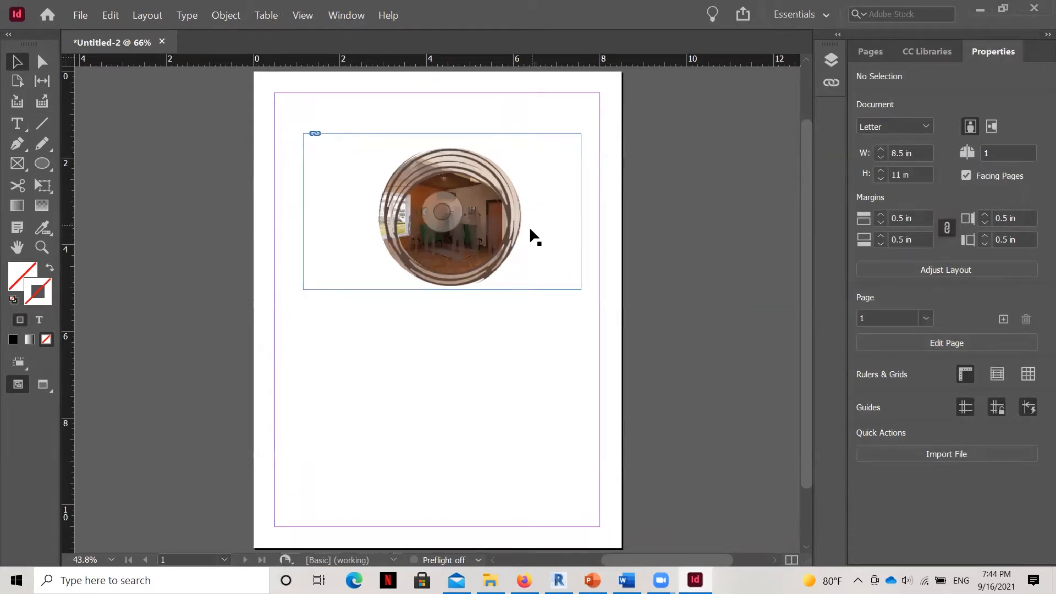
# Crop the image frame's side and top edges in around the circular picture, to about 3.56 by 3.38 in.
pyautogui.click(301, 227)
pyautogui.moveTo(302, 212); pyautogui.dragTo(375, 212)
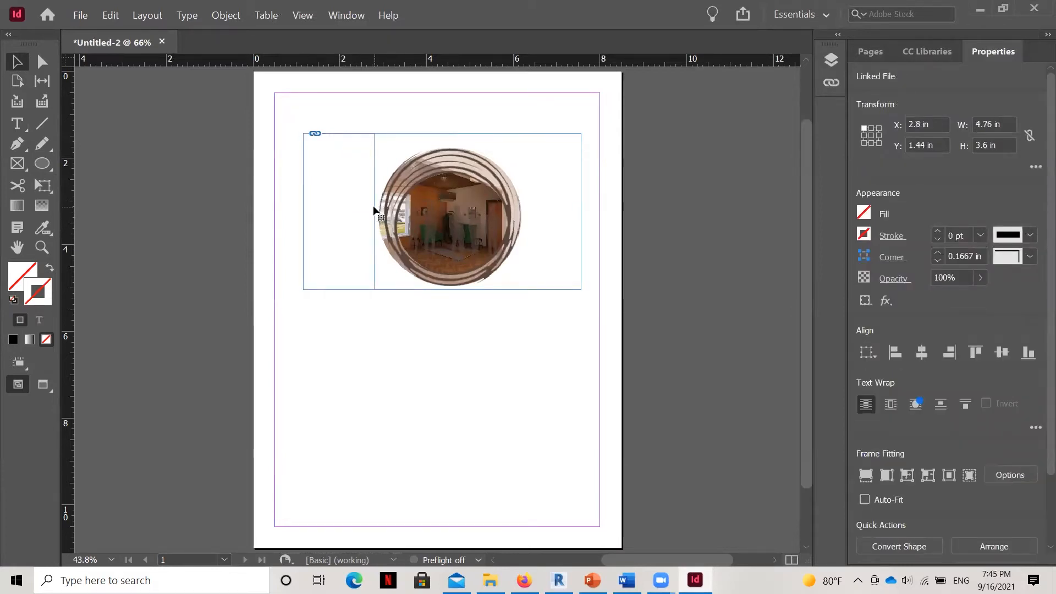
pyautogui.moveTo(584, 208); pyautogui.dragTo(529, 211)
pyautogui.moveTo(454, 132); pyautogui.dragTo(454, 143)
pyautogui.click(559, 225)
# Move the cropped image to about X 1.08 in, Y 0.78 in and scale it with its frame to about 5.26 by 4.99 in.
pyautogui.moveTo(472, 254); pyautogui.dragTo(398, 216)
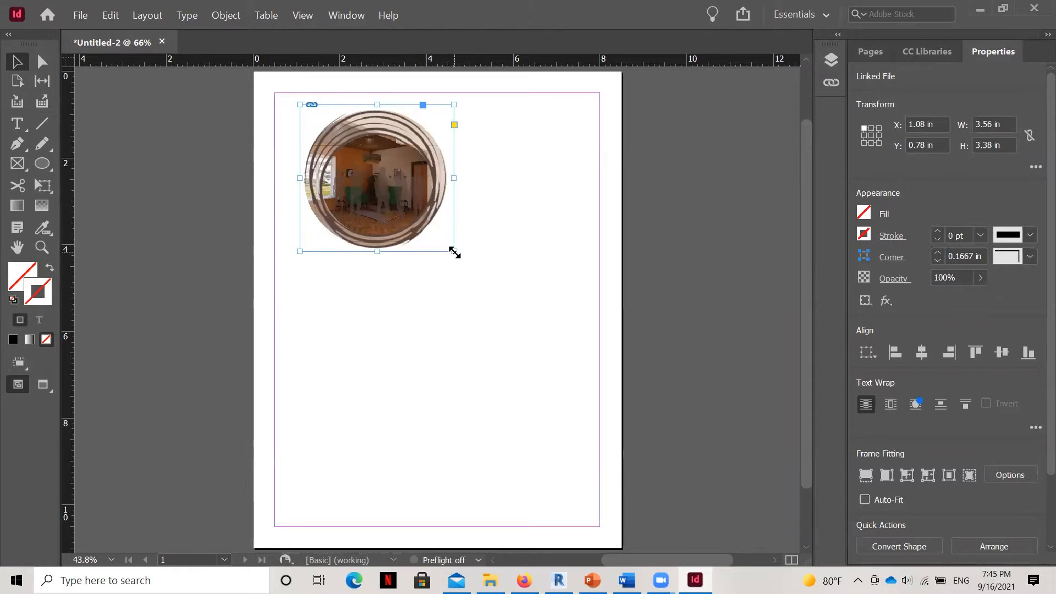
pyautogui.moveTo(454, 251); pyautogui.dragTo(530, 308)
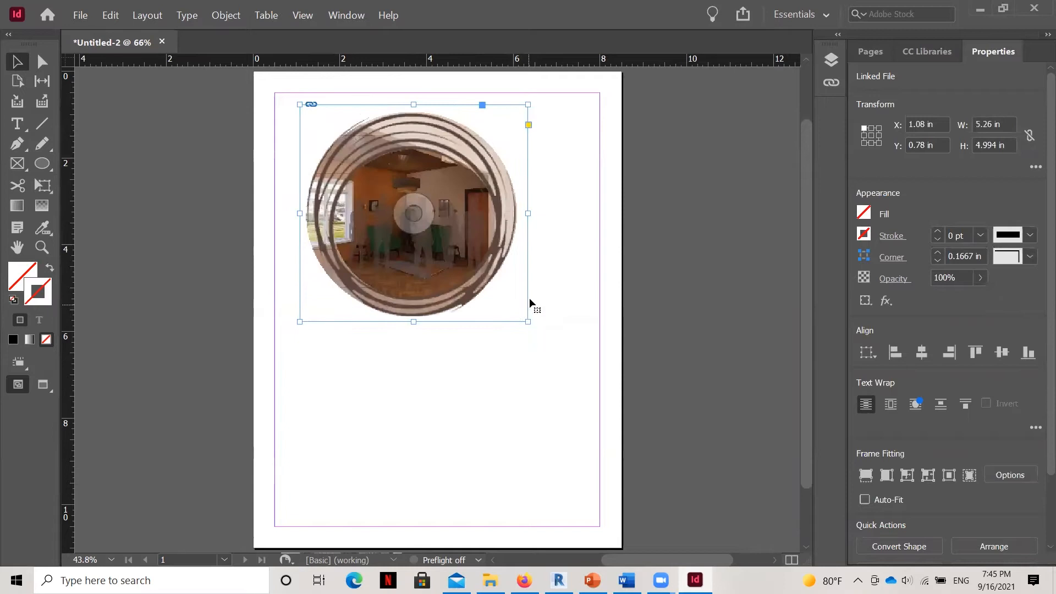
pyautogui.click(523, 367)
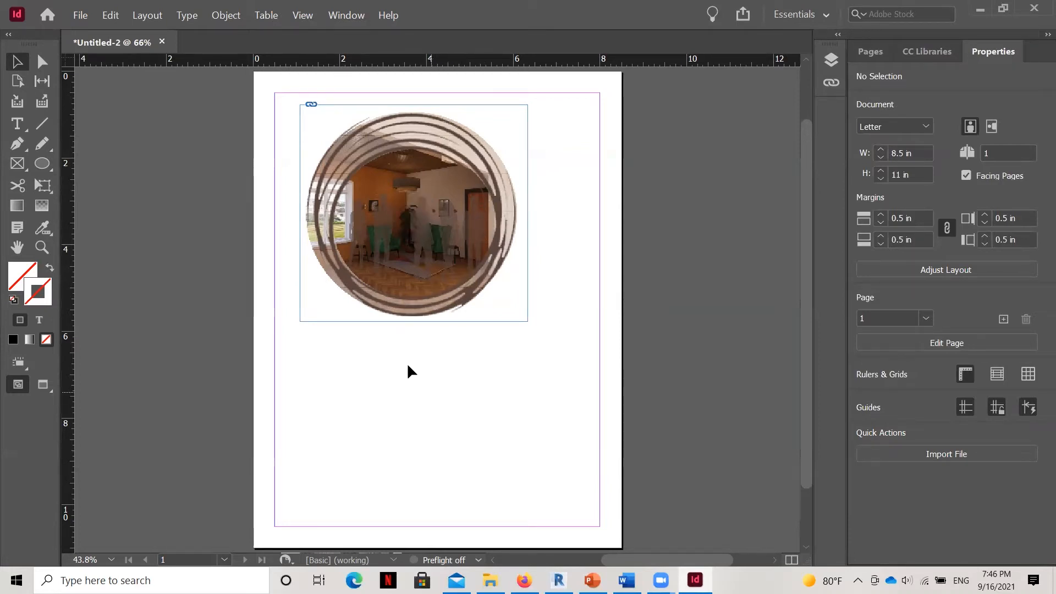
# Draw an ellipse about 3.72 by 3.62 in on the page below the bordered image.
pyautogui.click(51, 171)
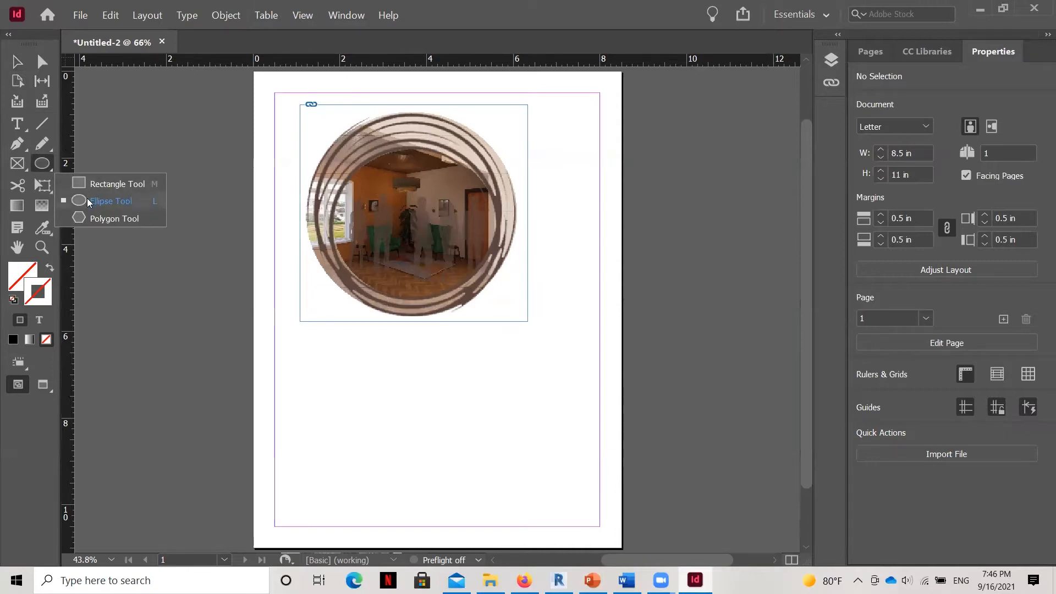
pyautogui.click(88, 201)
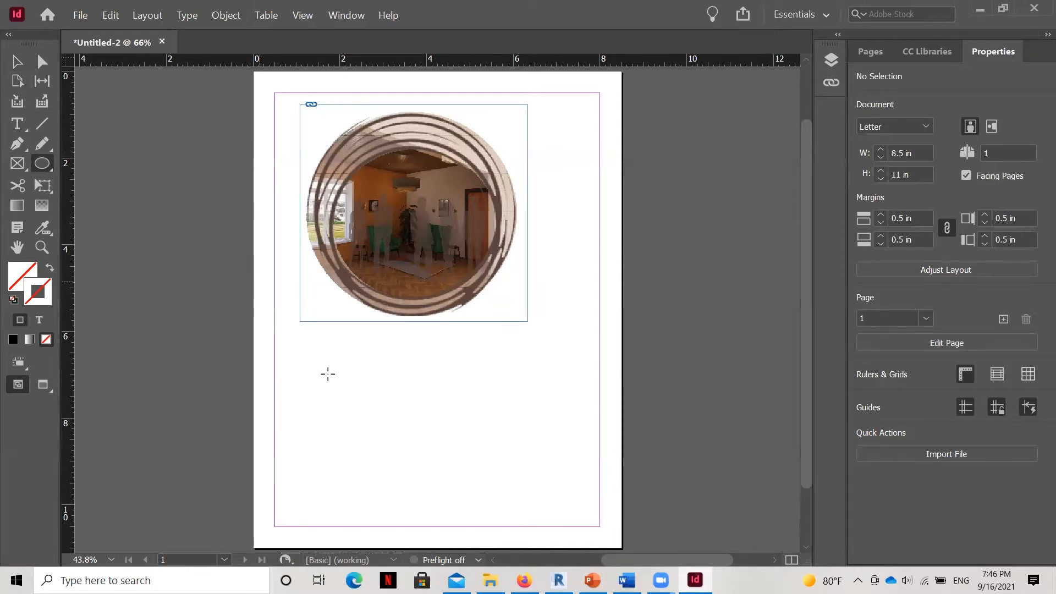
pyautogui.moveTo(310, 344); pyautogui.dragTo(472, 500)
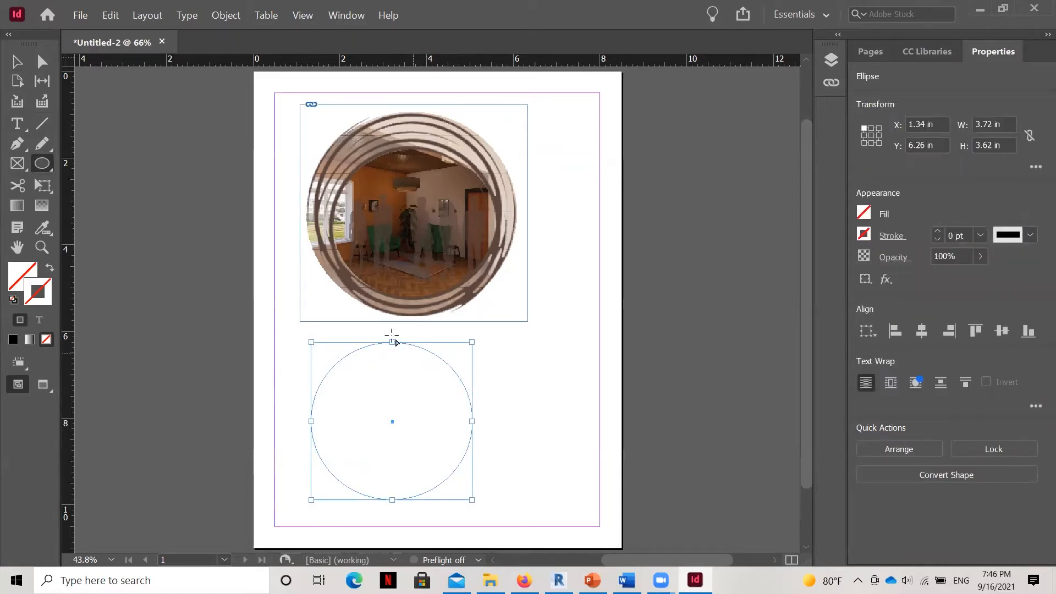
# Place the "Figure 3-Rendering of Workspace Perspective placeholder" image inside the ellipse.
pyautogui.scroll(-1, 337, 232)
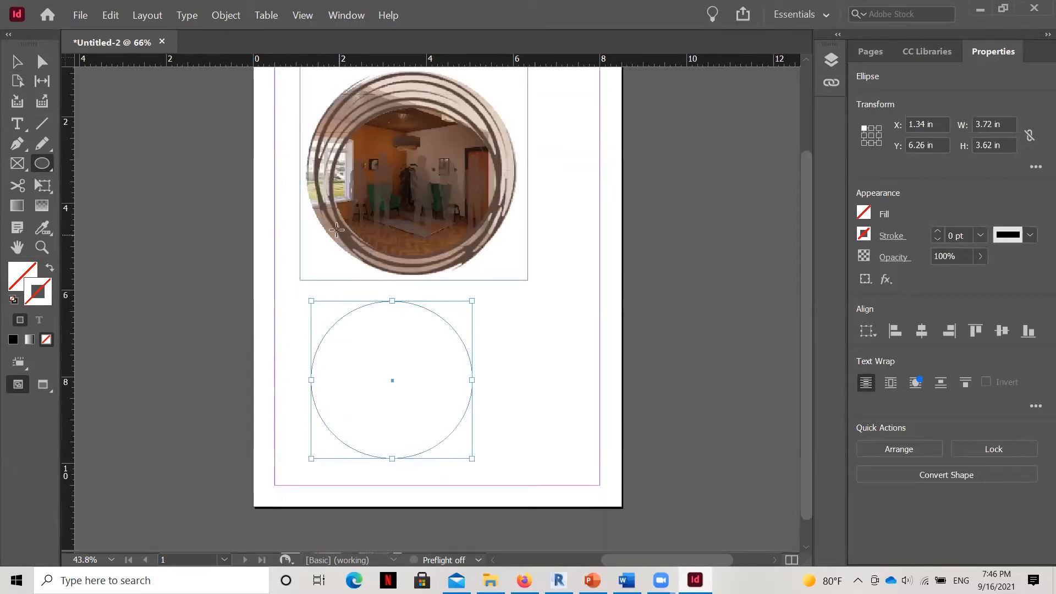
pyautogui.click(80, 15)
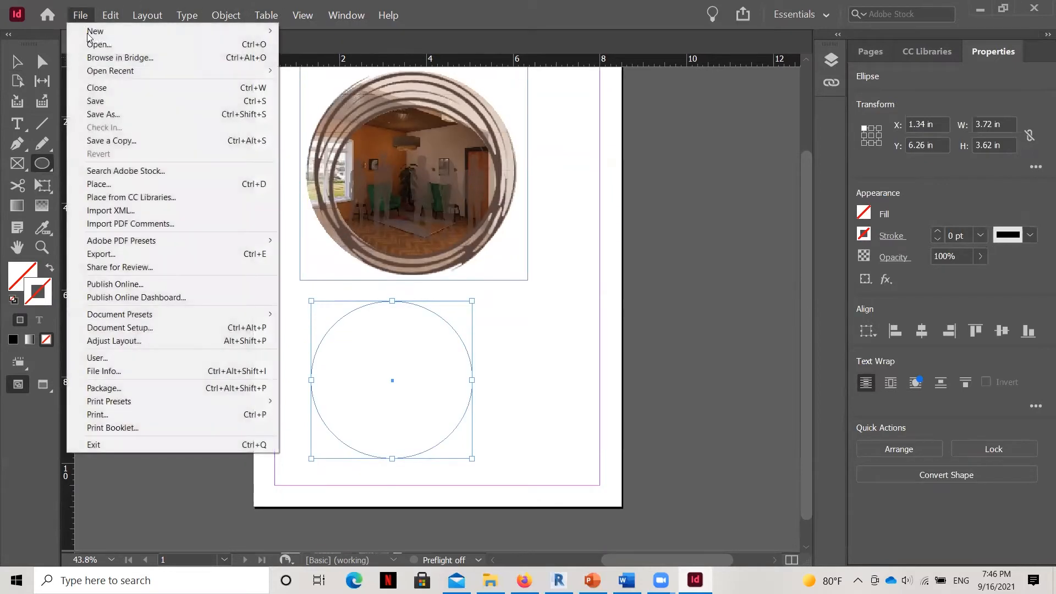
pyautogui.click(99, 185)
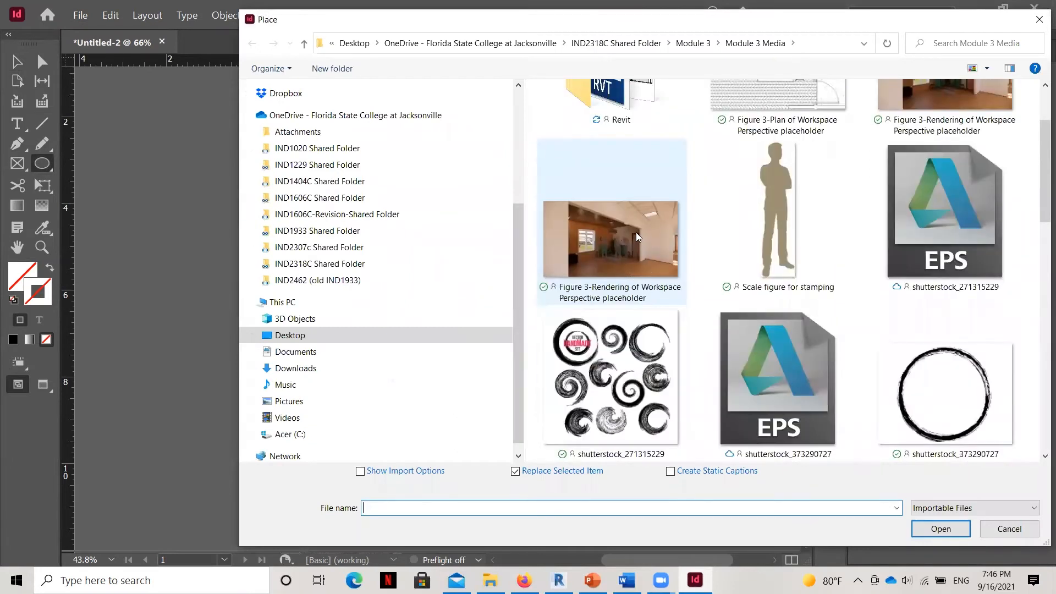
pyautogui.click(625, 240)
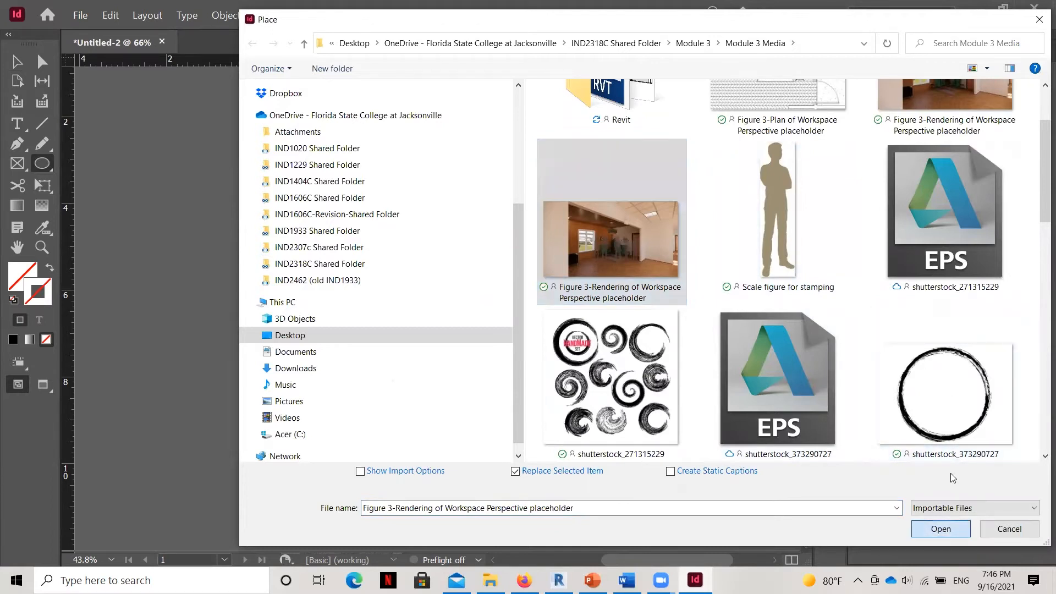
pyautogui.press('Return')
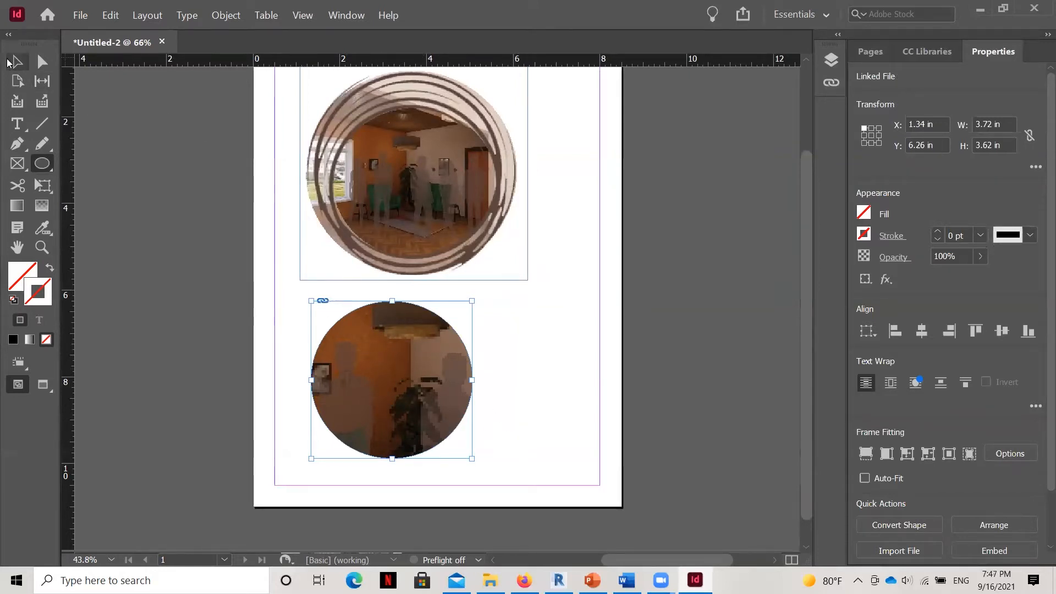
# Add a second empty ellipse, 3.72 by 3.62 in, overlapping the image-filled circle and deselect it.
pyautogui.click(324, 312)
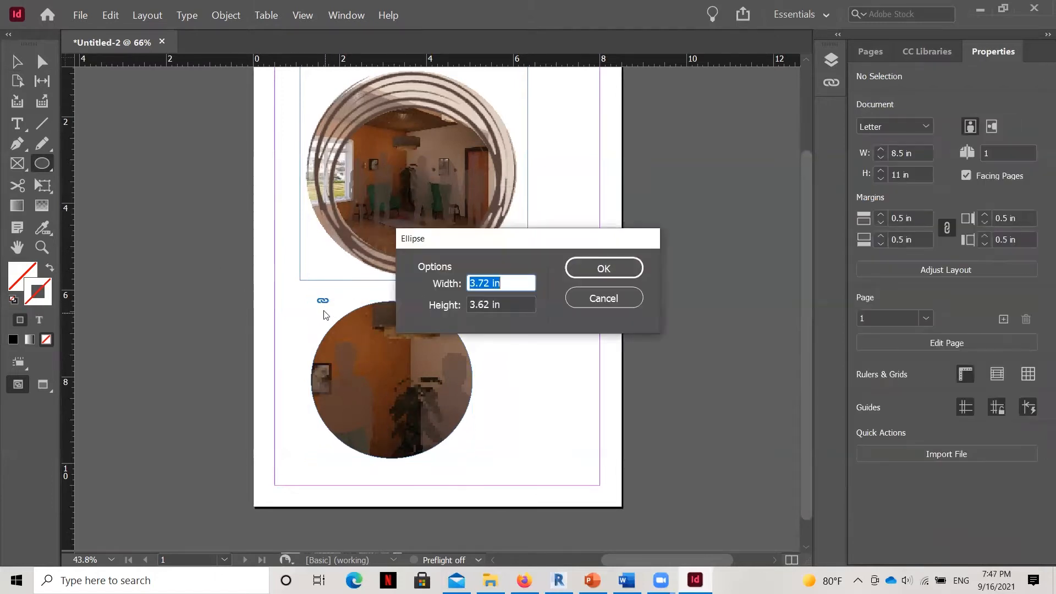
pyautogui.click(605, 266)
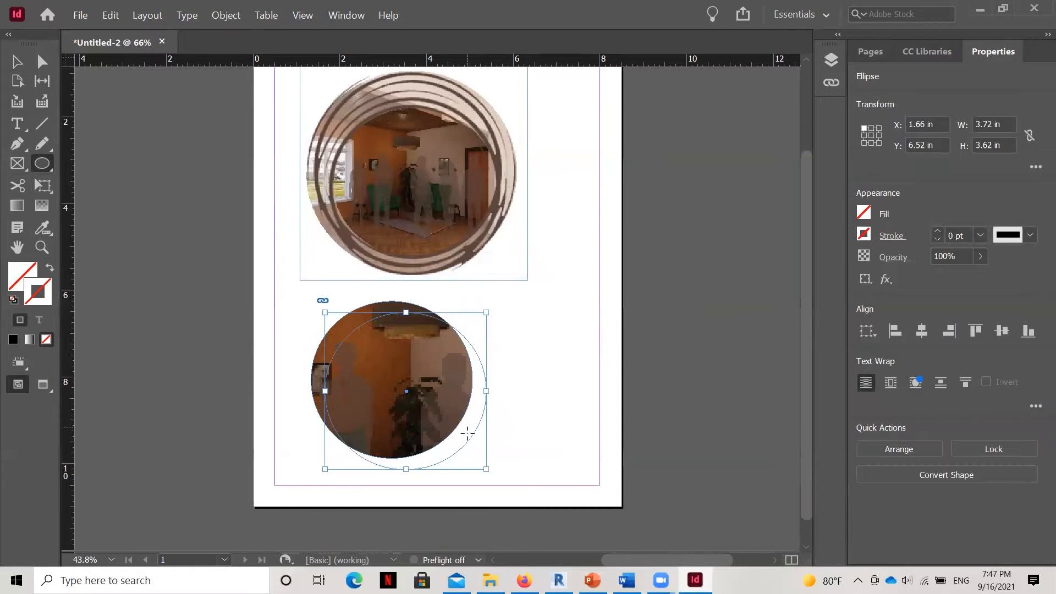
pyautogui.click(16, 61)
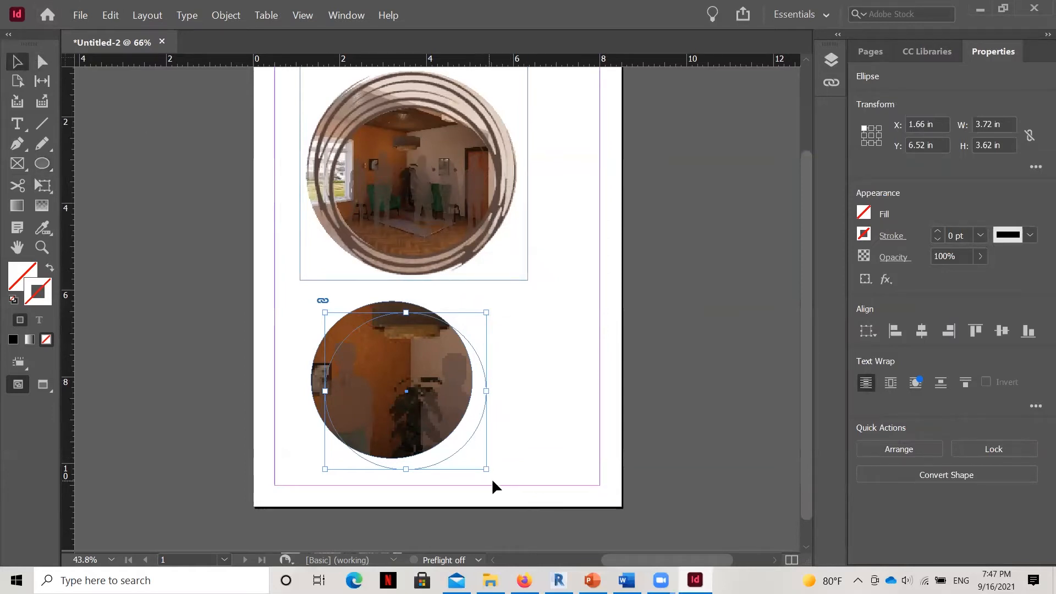
pyautogui.click(574, 468)
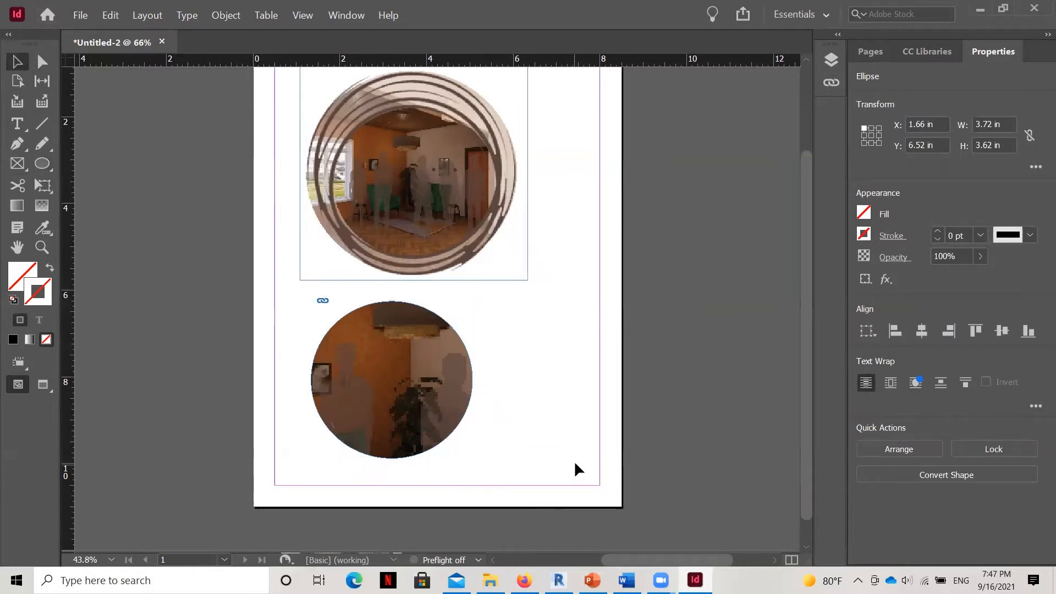
# Try switching the selection between the placed rendering and its circular frame.
pyautogui.click(347, 387)
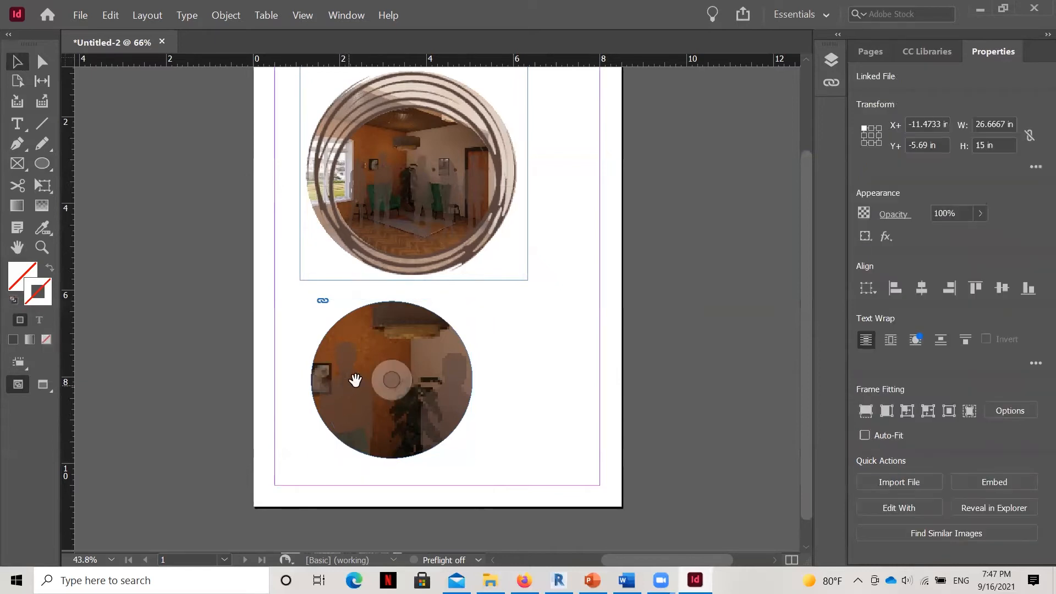
pyautogui.scroll(-1, 352, 381)
pyautogui.scroll(5, 377, 358)
pyautogui.scroll(-3, 358, 424)
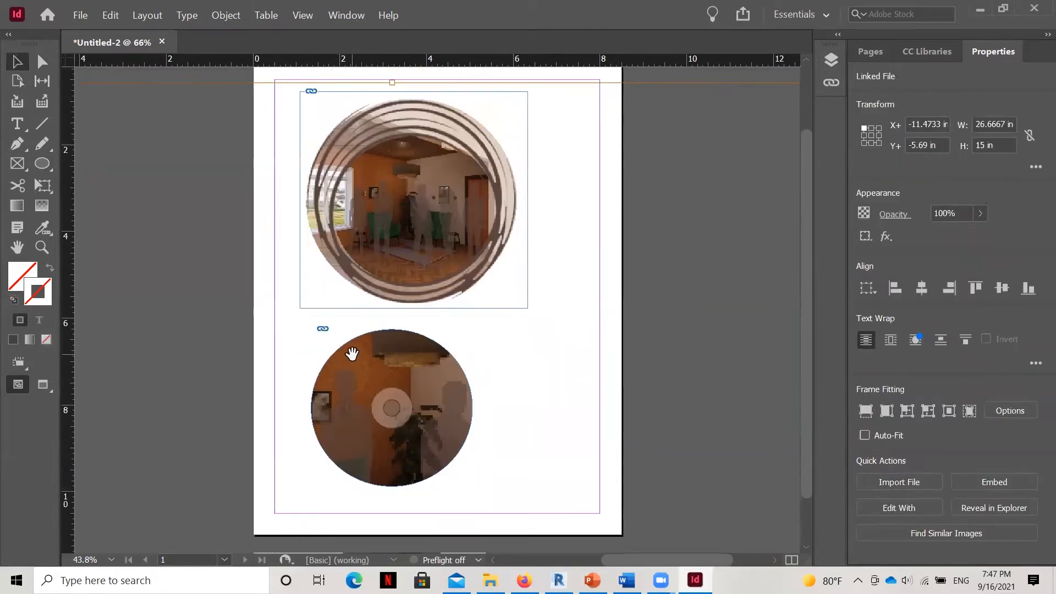
pyautogui.doubleClick(348, 425)
pyautogui.doubleClick(346, 424)
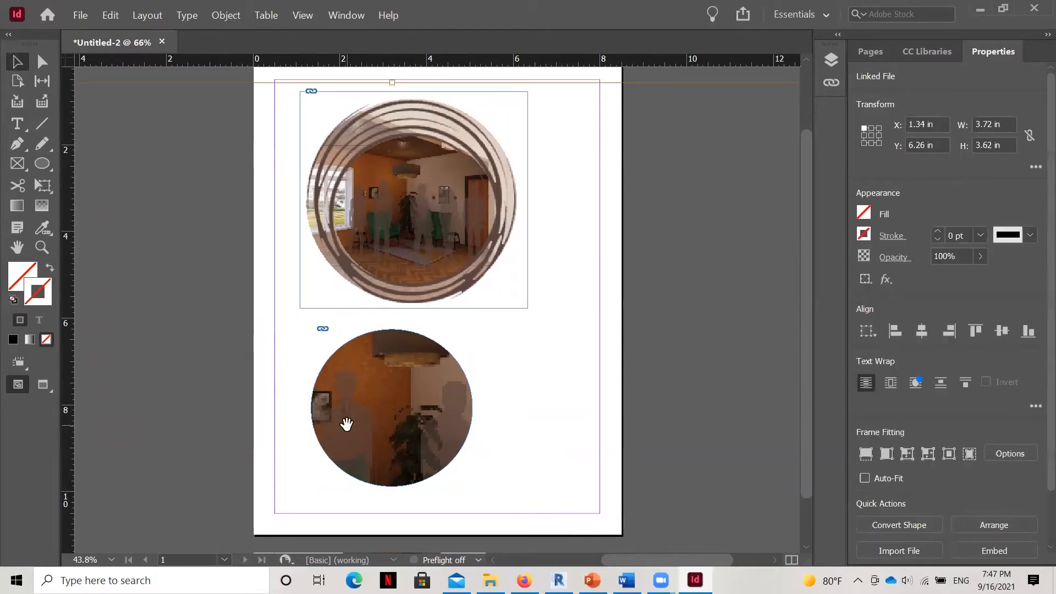
pyautogui.doubleClick(349, 422)
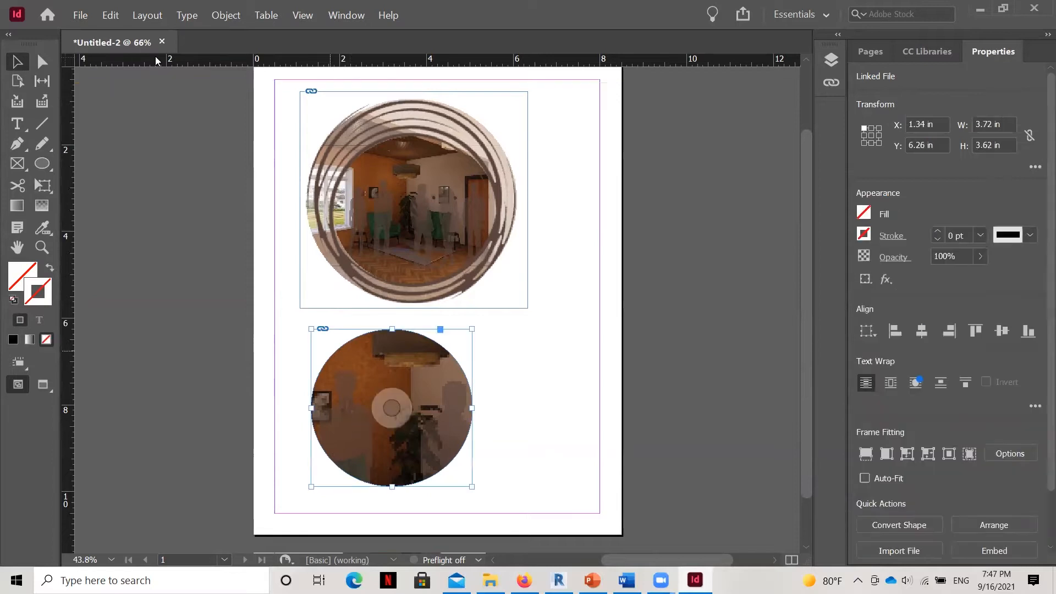
# Select the rendering inside the lower circular frame and scale it down to about 17.51 by 9.85 in.
pyautogui.press('a')
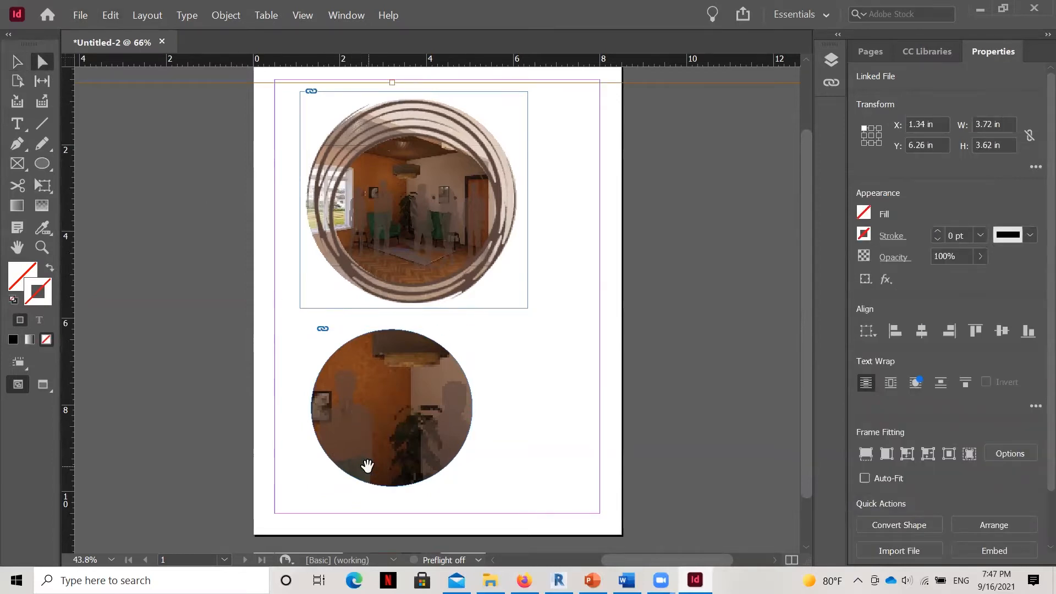
pyautogui.click(352, 435)
pyautogui.click(17, 61)
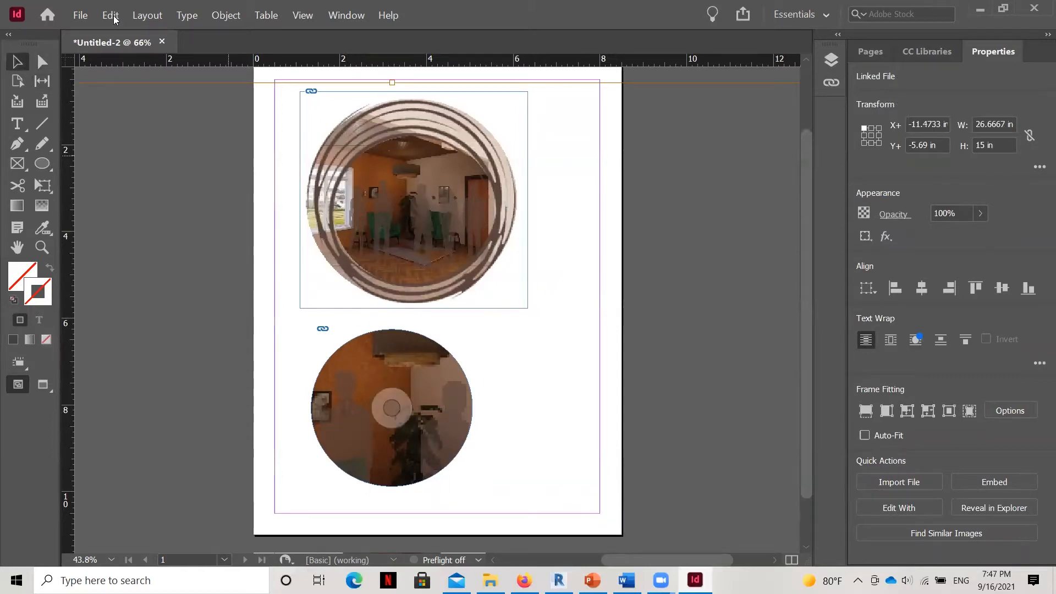
pyautogui.click(358, 460)
pyautogui.doubleClick(357, 457)
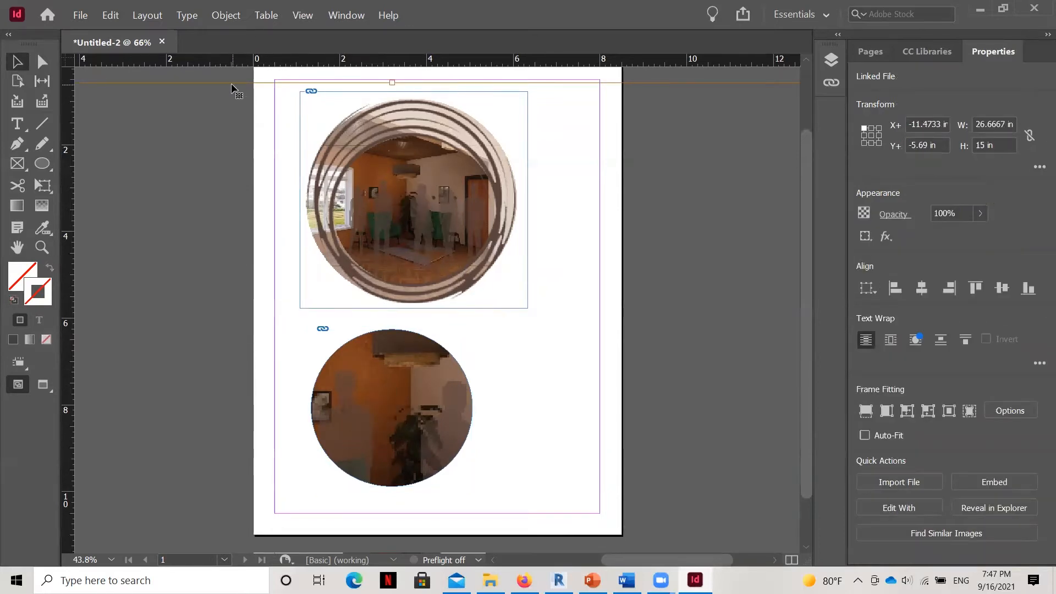
pyautogui.scroll(-1, 574, 187)
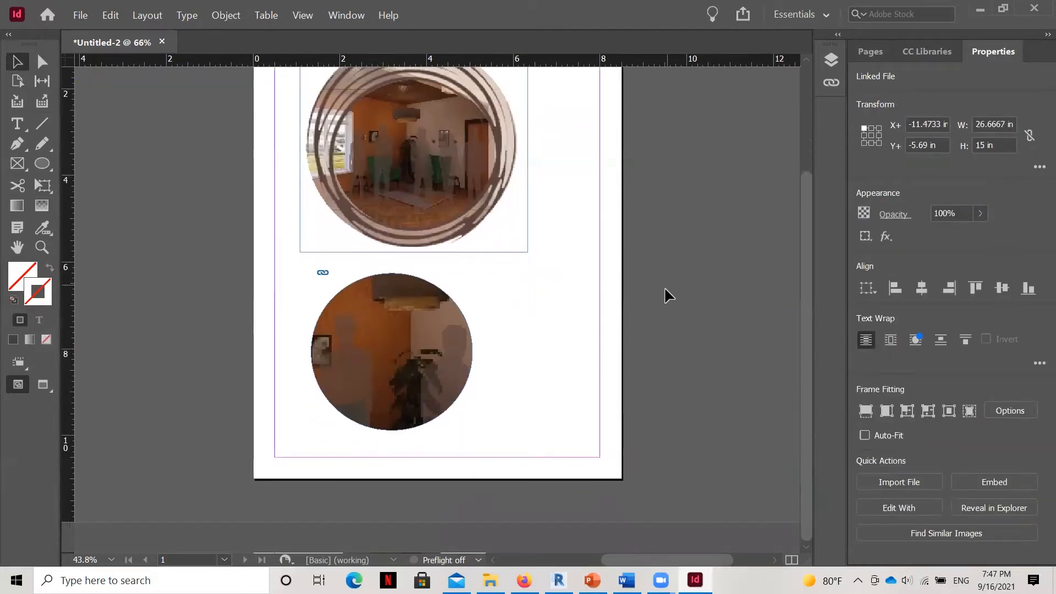
pyautogui.scroll(3, 465, 329)
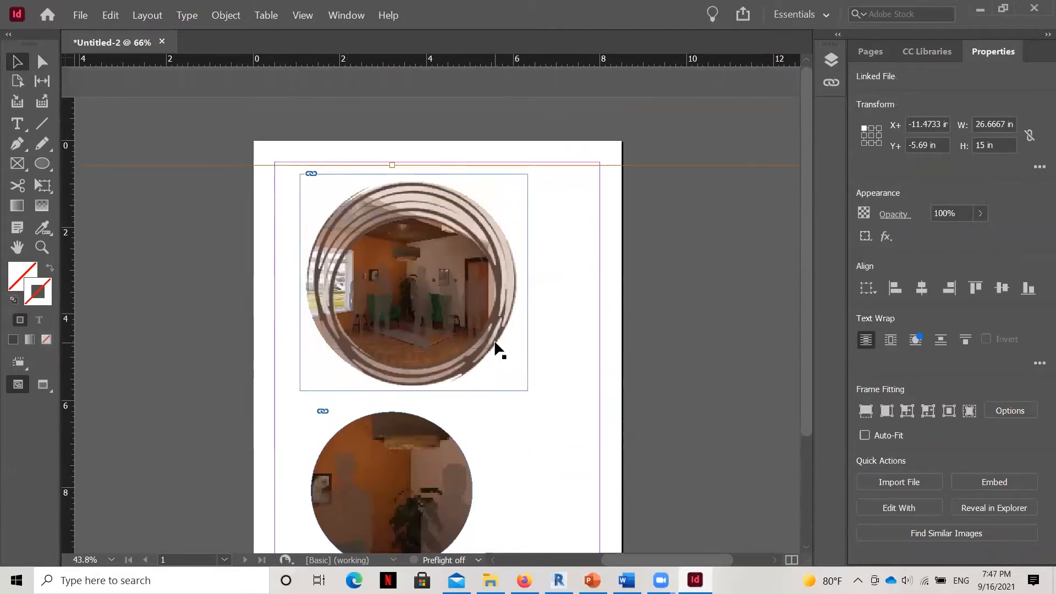
pyautogui.moveTo(629, 561); pyautogui.dragTo(562, 558)
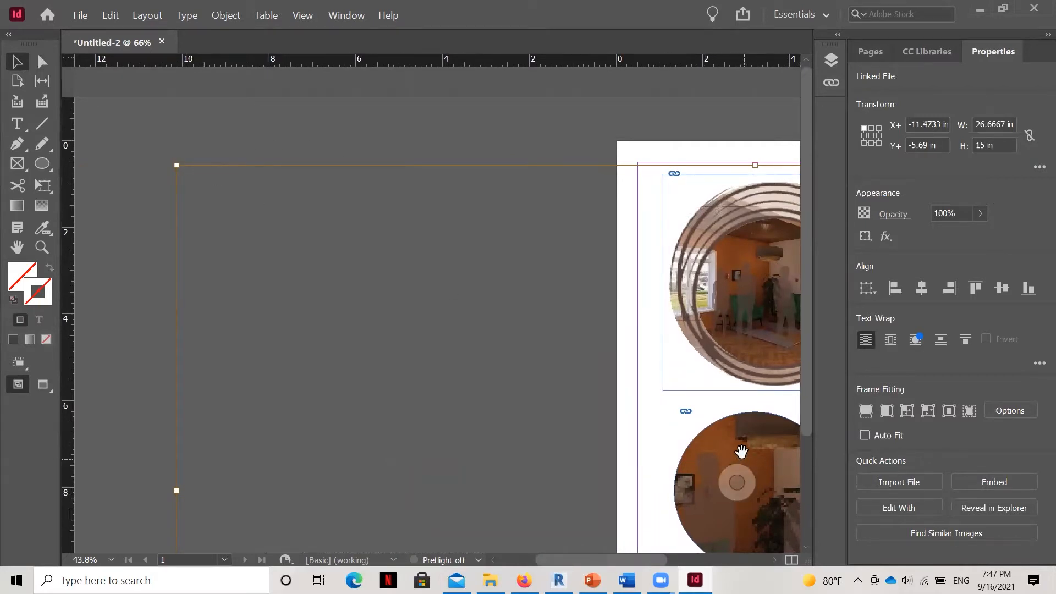
pyautogui.moveTo(177, 164); pyautogui.dragTo(573, 465)
# Scale the rendering in the lower circular frame down further to about 9.01 by 5.07 in.
pyautogui.moveTo(561, 559); pyautogui.dragTo(621, 563)
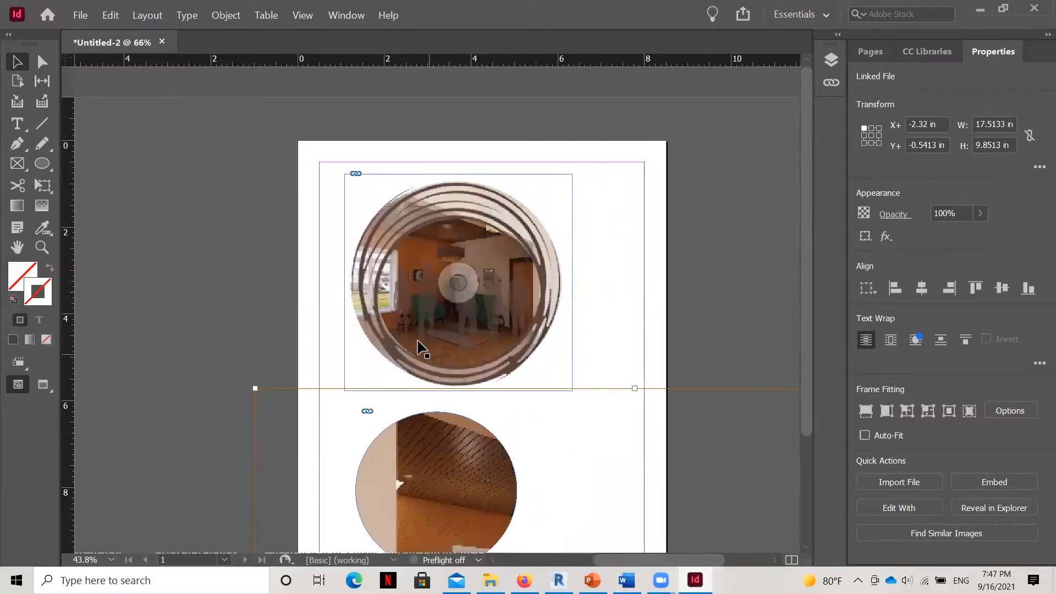
pyautogui.scroll(-3, 418, 346)
pyautogui.moveTo(254, 251); pyautogui.dragTo(311, 283)
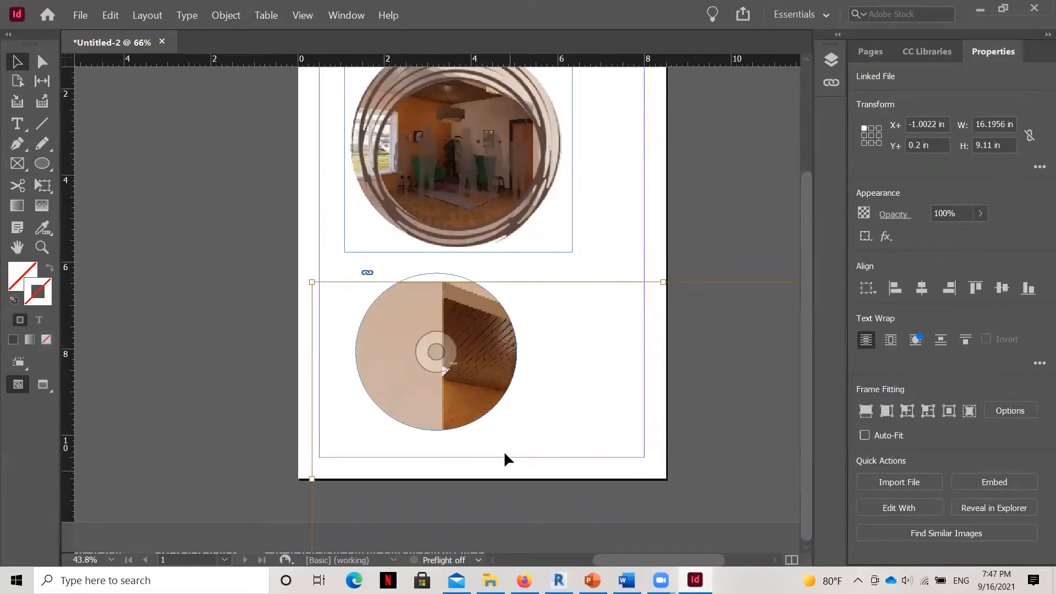
pyautogui.moveTo(636, 562); pyautogui.dragTo(681, 567)
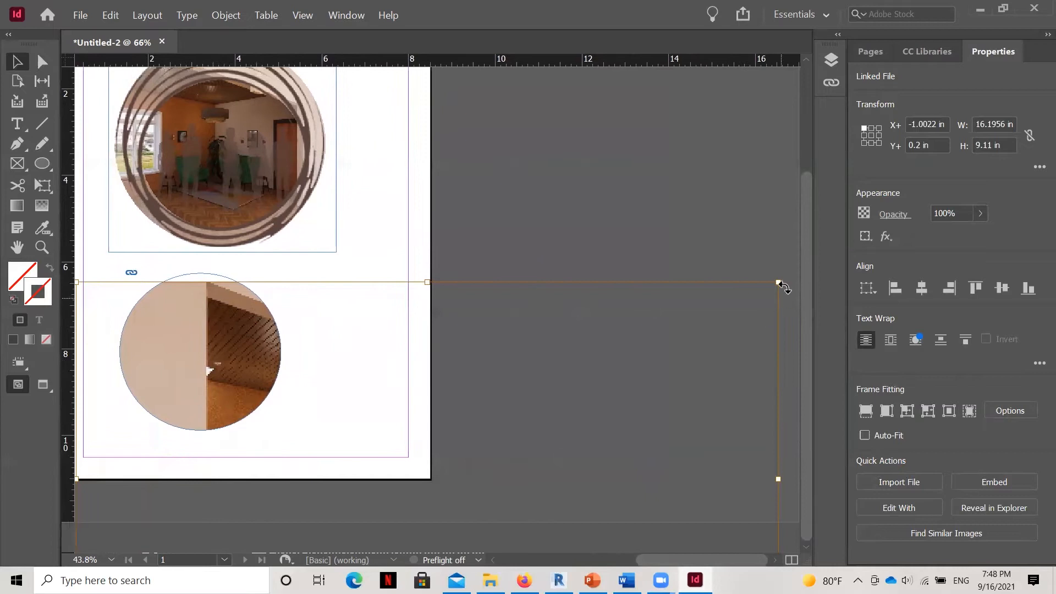
pyautogui.moveTo(778, 284); pyautogui.dragTo(374, 459)
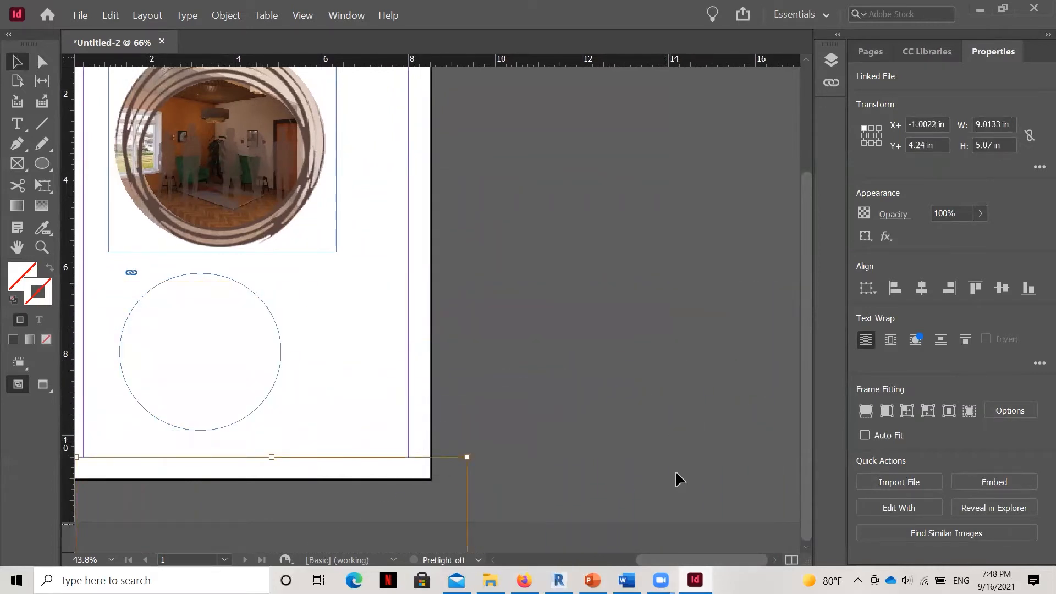
# Nudge the rendering up within its circular frame to a vertical offset of about -0.23 in.
pyautogui.moveTo(650, 560); pyautogui.dragTo(616, 558)
pyautogui.press('Up')
pyautogui.press('Up')
pyautogui.press('Up')
pyautogui.press('Up')
pyautogui.press('Up')
pyautogui.press('Up')
pyautogui.press('Up')
pyautogui.press('Up')
pyautogui.press('Up')
pyautogui.press('Up')
pyautogui.press('Up')
pyautogui.press('Up')
pyautogui.press('Up')
pyautogui.press('Up')
pyautogui.press('Up')
pyautogui.press('Up')
pyautogui.press('Up')
pyautogui.press('Up')
pyautogui.press('Up')
pyautogui.press('Up')
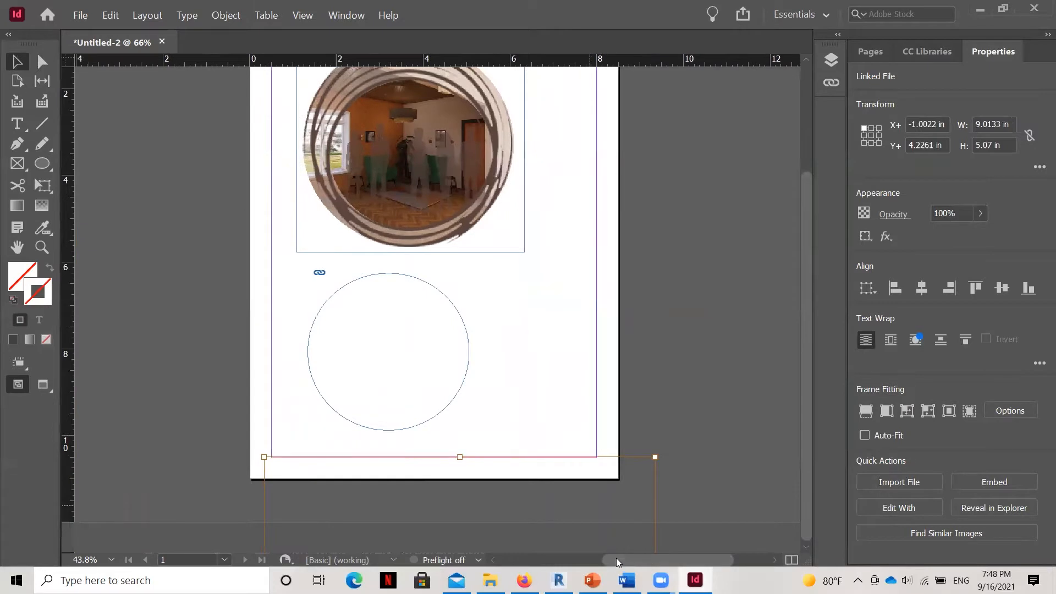
pyautogui.press('Up')
pyautogui.press('Up')
pyautogui.press('Up')
pyautogui.press('Up')
pyautogui.press('Up')
pyautogui.press('Up')
pyautogui.press('Up')
pyautogui.press('Up')
pyautogui.press('Up')
pyautogui.press('Up')
pyautogui.press('Up')
pyautogui.press('Up')
pyautogui.press('Up')
pyautogui.press('Up')
pyautogui.press('Up')
pyautogui.press('Up')
pyautogui.press('Up')
pyautogui.press('Up')
pyautogui.press('Up')
pyautogui.press('Up')
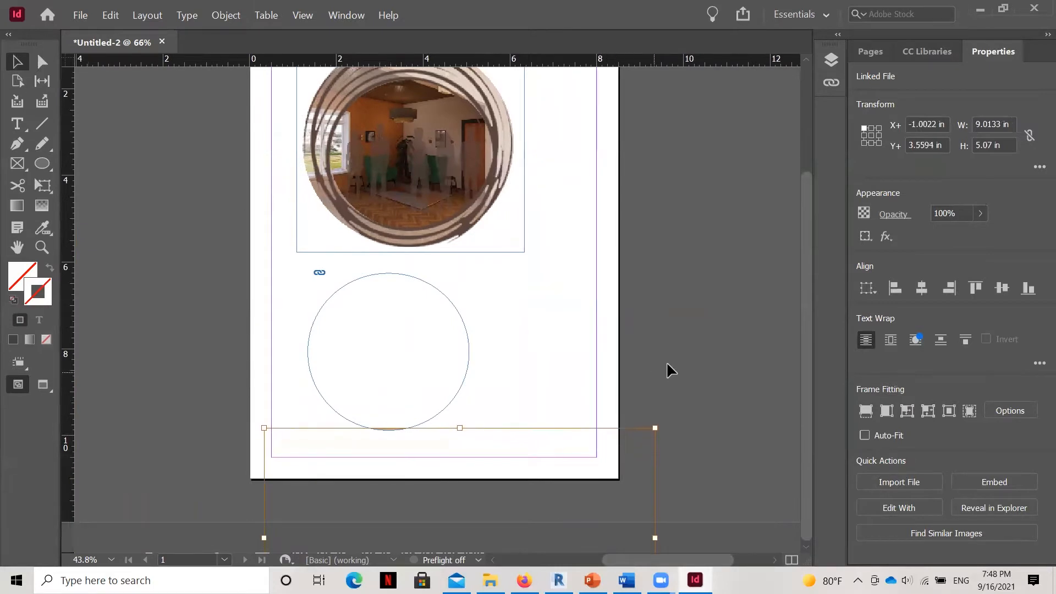
pyautogui.press('Up')
pyautogui.press('Up')
pyautogui.press('Up')
pyautogui.press('Up')
pyautogui.press('Up')
pyautogui.press('Up')
pyautogui.press('Up')
pyautogui.press('Up')
pyautogui.press('Up')
pyautogui.press('Up')
pyautogui.press('Up')
pyautogui.press('Up')
pyautogui.press('Up')
pyautogui.press('Up')
pyautogui.press('Up')
pyautogui.press('Up')
pyautogui.press('Up')
pyautogui.press('Up')
pyautogui.press('Up')
pyautogui.press('Up')
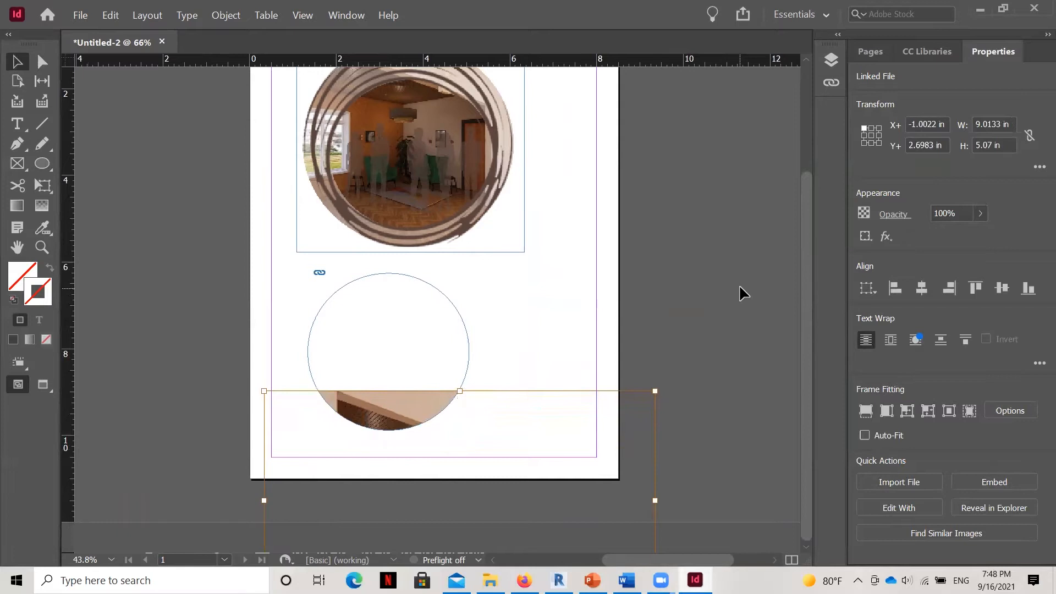
pyautogui.press('Up')
pyautogui.press('Up')
pyautogui.press('Up')
pyautogui.press('Up')
pyautogui.press('Up')
pyautogui.press('Up')
pyautogui.press('Up')
pyautogui.press('Up')
pyautogui.press('Up')
pyautogui.press('Up')
pyautogui.press('Up')
pyautogui.press('Up')
pyautogui.press('Up')
pyautogui.press('Up')
pyautogui.press('Up')
pyautogui.press('Up')
pyautogui.press('Up')
pyautogui.press('Up')
pyautogui.press('Up')
pyautogui.press('Up')
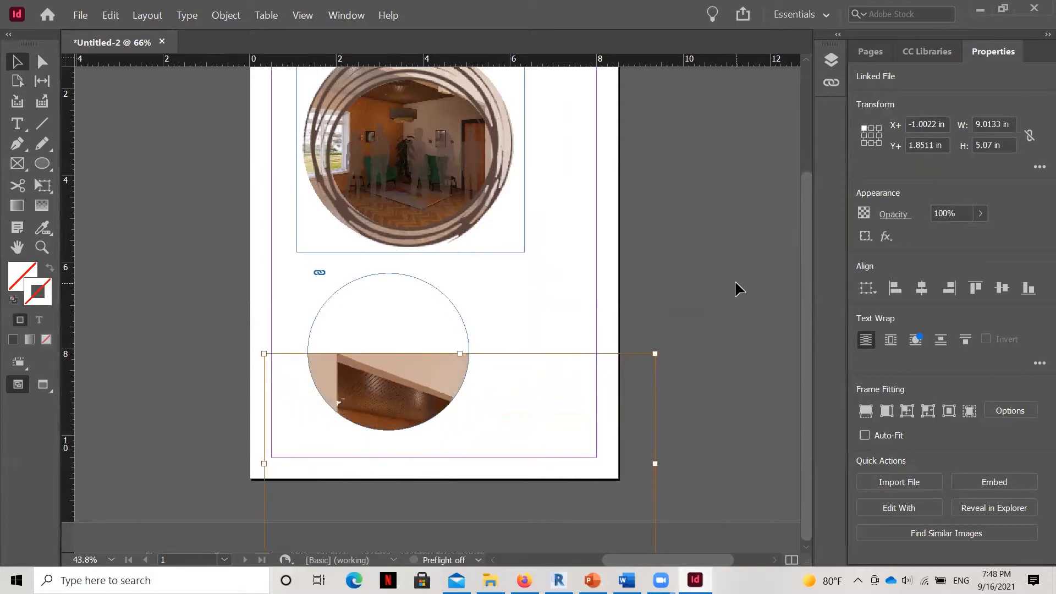
pyautogui.press('Up')
pyautogui.press('Up')
pyautogui.press('Up')
pyautogui.press('Up')
pyautogui.press('Up')
pyautogui.press('Up')
pyautogui.press('Up')
pyautogui.press('Up')
pyautogui.press('Up')
pyautogui.press('Up')
pyautogui.press('Up')
pyautogui.press('Up')
pyautogui.press('Up')
pyautogui.press('Up')
pyautogui.press('Up')
pyautogui.press('Up')
pyautogui.press('Up')
pyautogui.press('Up')
pyautogui.press('Up')
pyautogui.press('Up')
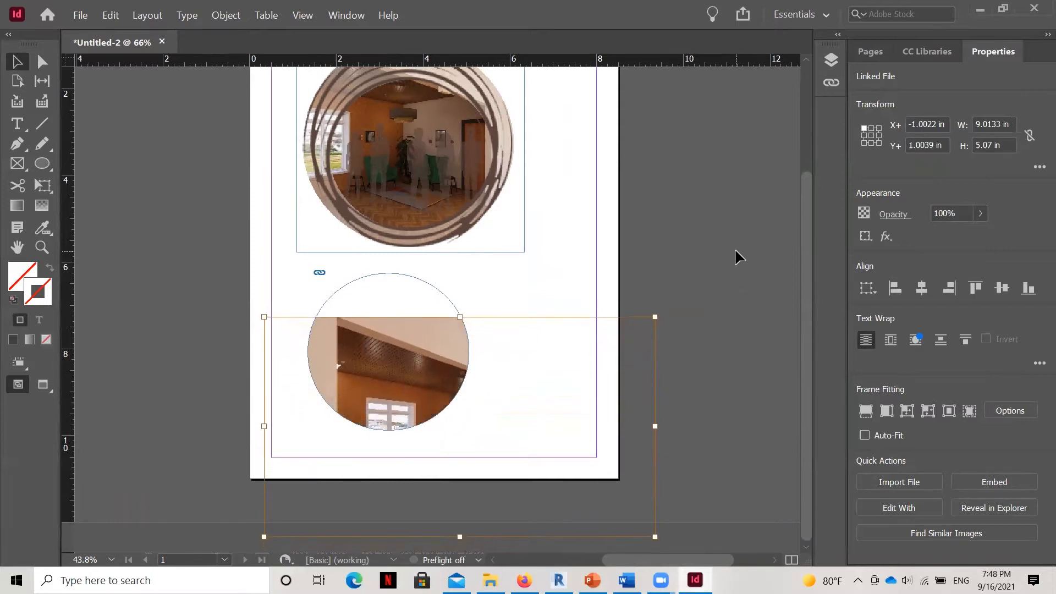
pyautogui.press('Up')
pyautogui.press('Up')
pyautogui.press('Up')
pyautogui.press('Up')
pyautogui.press('Up')
pyautogui.press('Up')
pyautogui.press('Up')
pyautogui.press('Up')
pyautogui.press('Up')
pyautogui.press('Up')
pyautogui.press('Up')
pyautogui.press('Up')
pyautogui.press('Up')
pyautogui.press('Up')
pyautogui.press('Up')
pyautogui.press('Up')
pyautogui.press('Up')
pyautogui.press('Up')
pyautogui.press('Up')
pyautogui.press('Up')
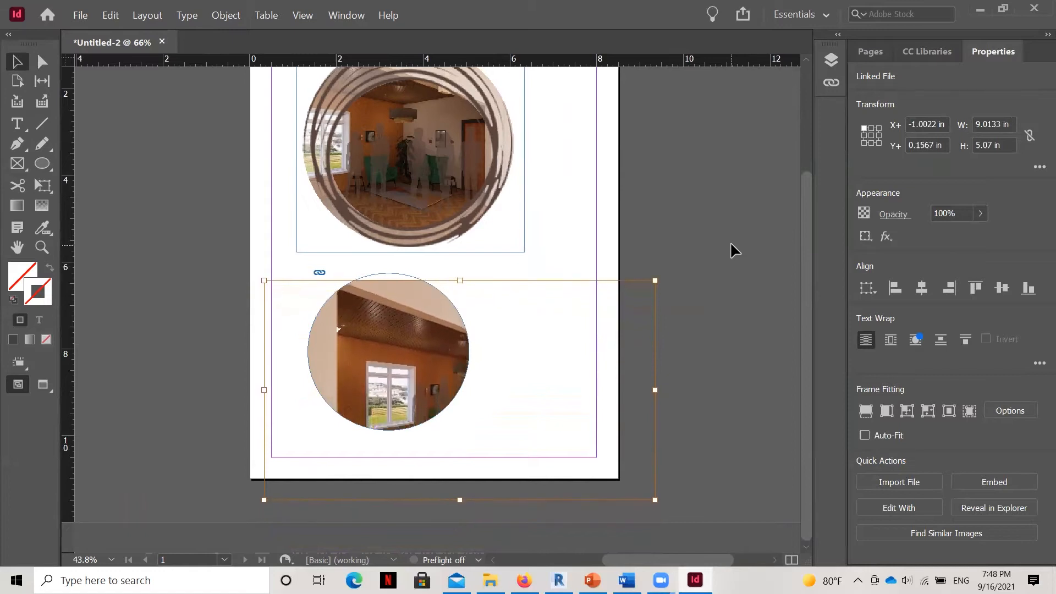
pyautogui.press('Up')
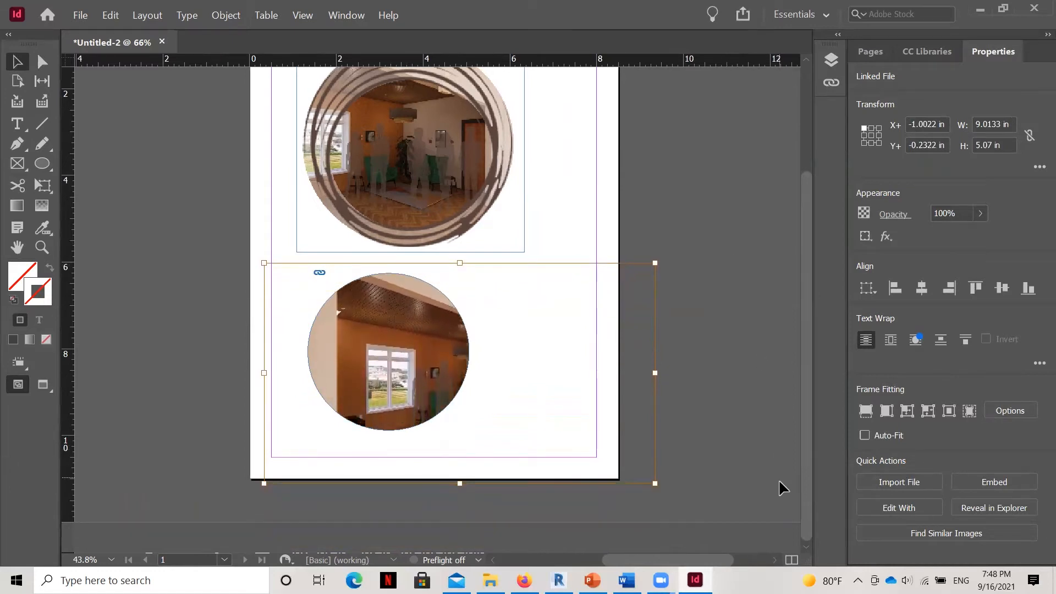
# Scale the rendering inside the circle down to about 6.79 by 3.82 in and deselect it.
pyautogui.moveTo(656, 481); pyautogui.dragTo(560, 437)
pyautogui.moveTo(572, 263); pyautogui.dragTo(559, 270)
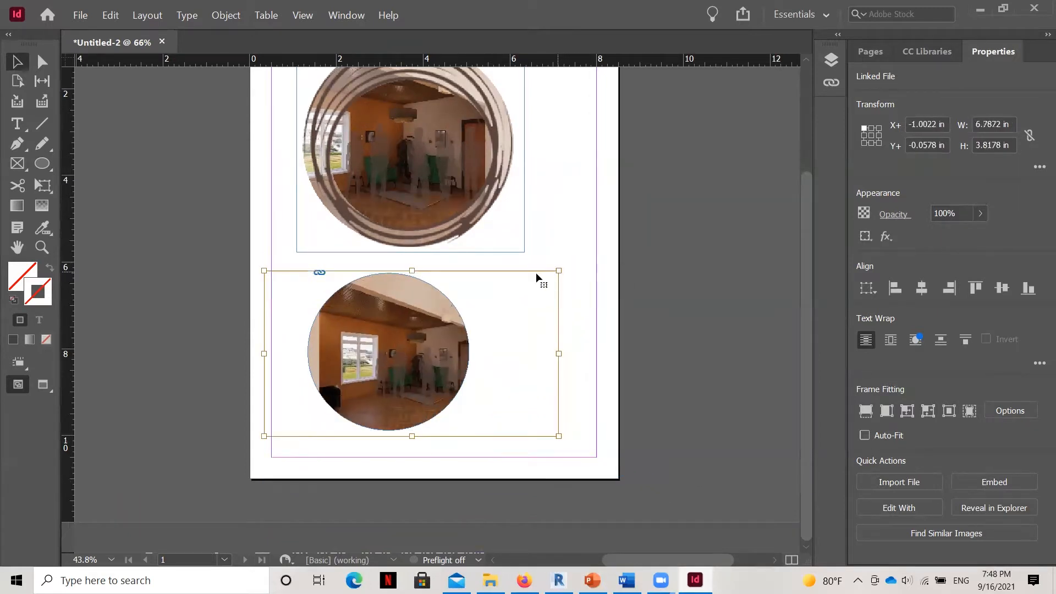
pyautogui.click(508, 330)
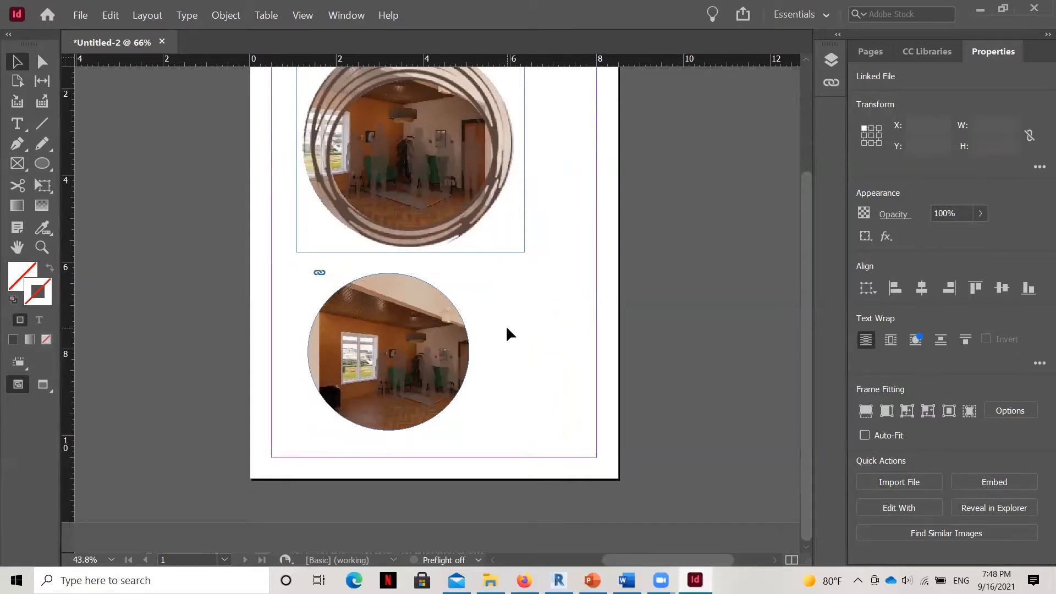
# Select the rendering inside the circle and nudge it left to a horizontal offset of about -1.61 in.
pyautogui.click(398, 408)
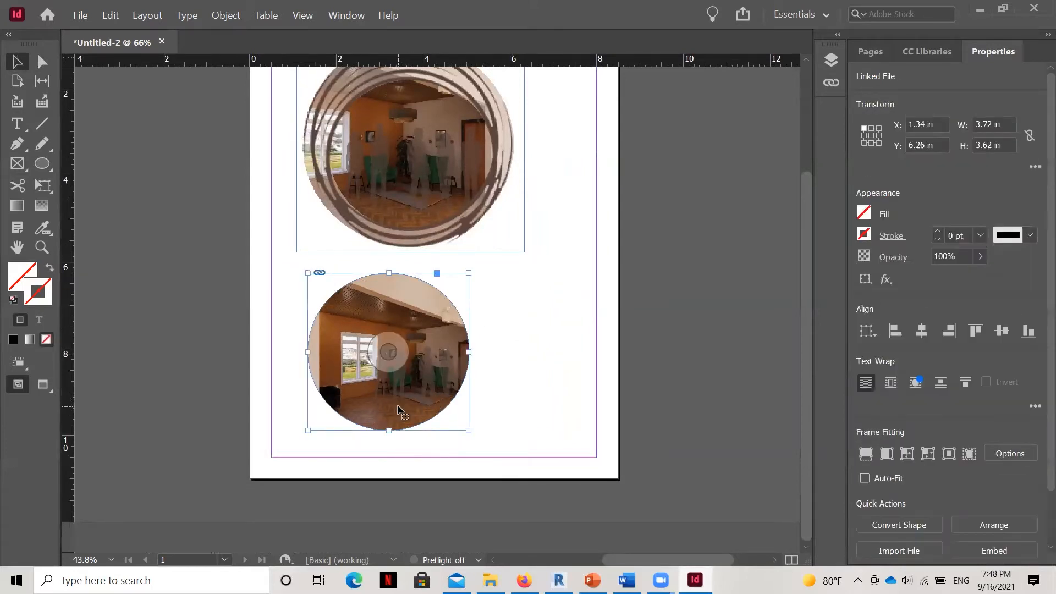
pyautogui.press('Left')
pyautogui.press('Left')
pyautogui.press('Left')
pyautogui.press('Left')
pyautogui.press('Left')
pyautogui.press('Left')
pyautogui.press('Left')
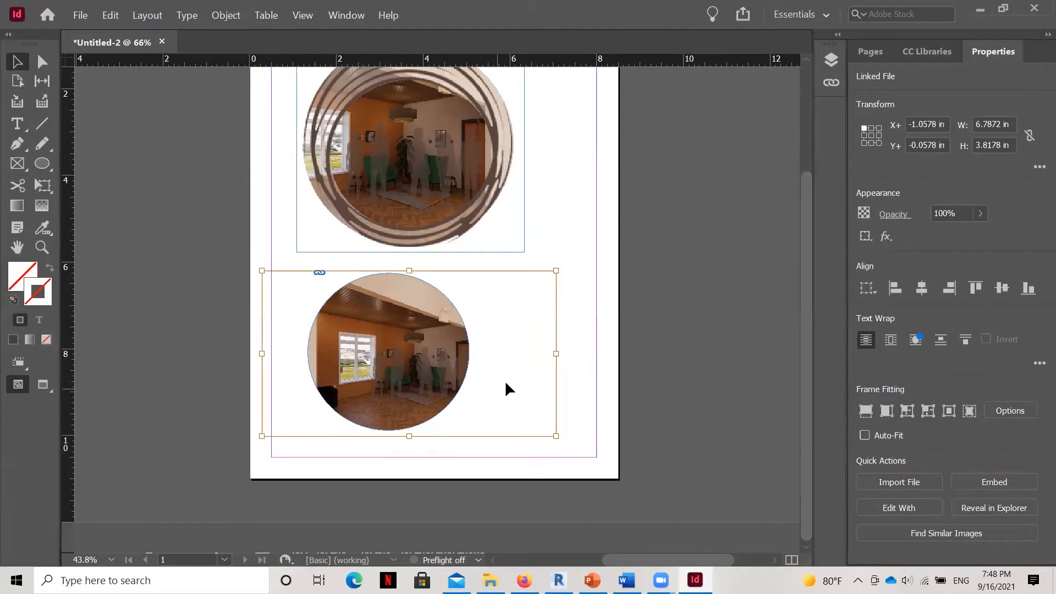
pyautogui.press('Left')
pyautogui.press('Left')
pyautogui.press('Left')
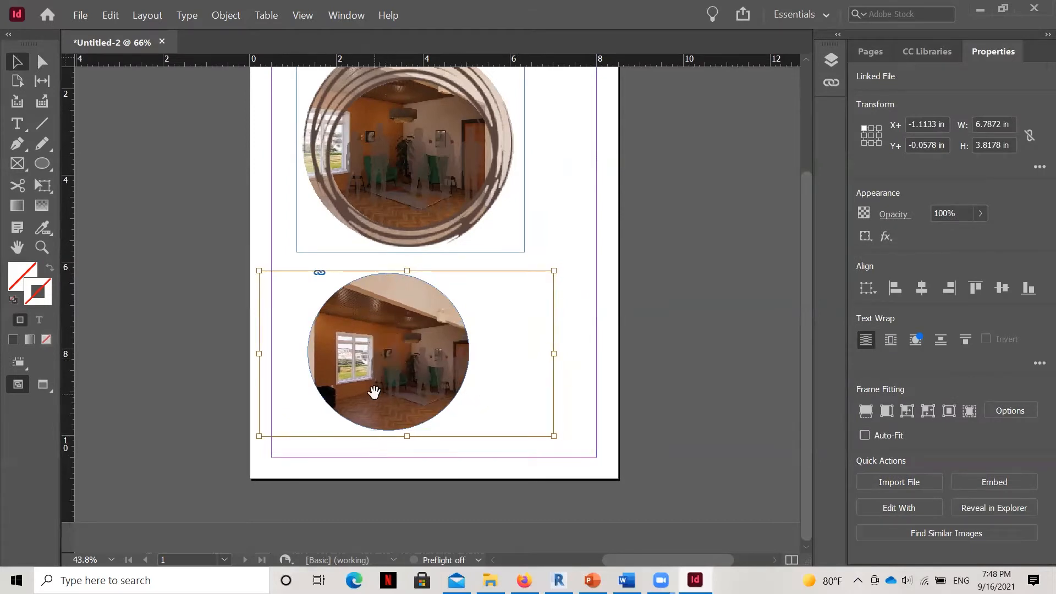
pyautogui.press('Left')
pyautogui.press('Left')
pyautogui.press('Left')
pyautogui.press('Left')
pyautogui.press('Left')
pyautogui.press('Left')
pyautogui.press('Left')
pyautogui.press('Left')
pyautogui.press('Left')
pyautogui.press('Left')
pyautogui.press('Left')
pyautogui.press('Left')
pyautogui.press('Left')
pyautogui.press('Left')
pyautogui.press('Left')
pyautogui.press('Left')
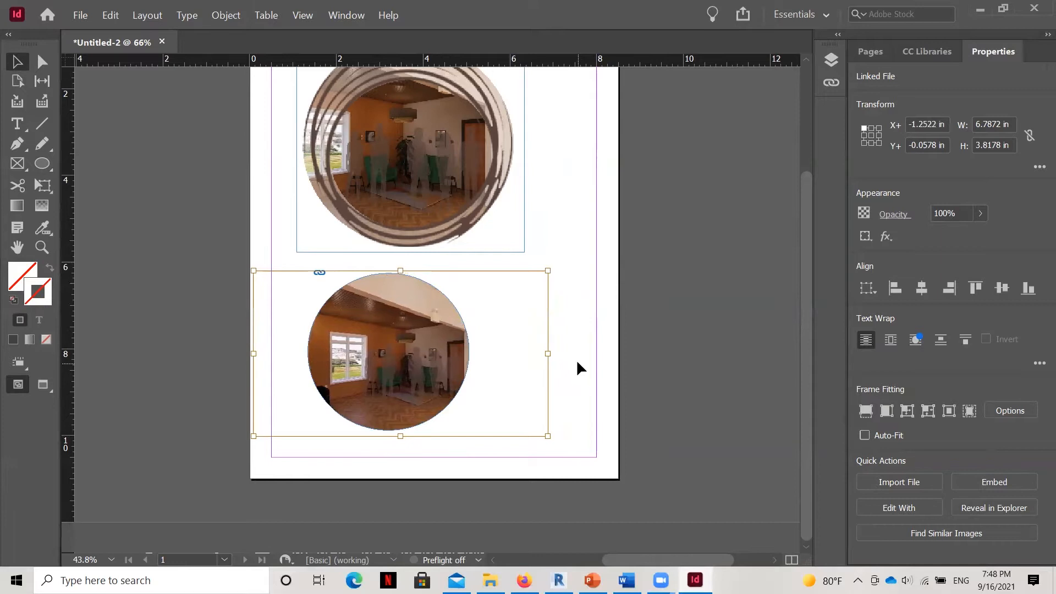
pyautogui.press('Left')
pyautogui.press('Left')
pyautogui.press('Left')
pyautogui.press('Left')
pyautogui.press('Left')
pyautogui.press('Left')
pyautogui.press('Left')
pyautogui.press('Left')
pyautogui.press('Left')
pyautogui.press('Left')
pyautogui.press('Left')
pyautogui.press('Left')
pyautogui.press('Left')
pyautogui.press('Left')
pyautogui.press('Left')
pyautogui.press('Left')
pyautogui.press('Left')
pyautogui.press('Left')
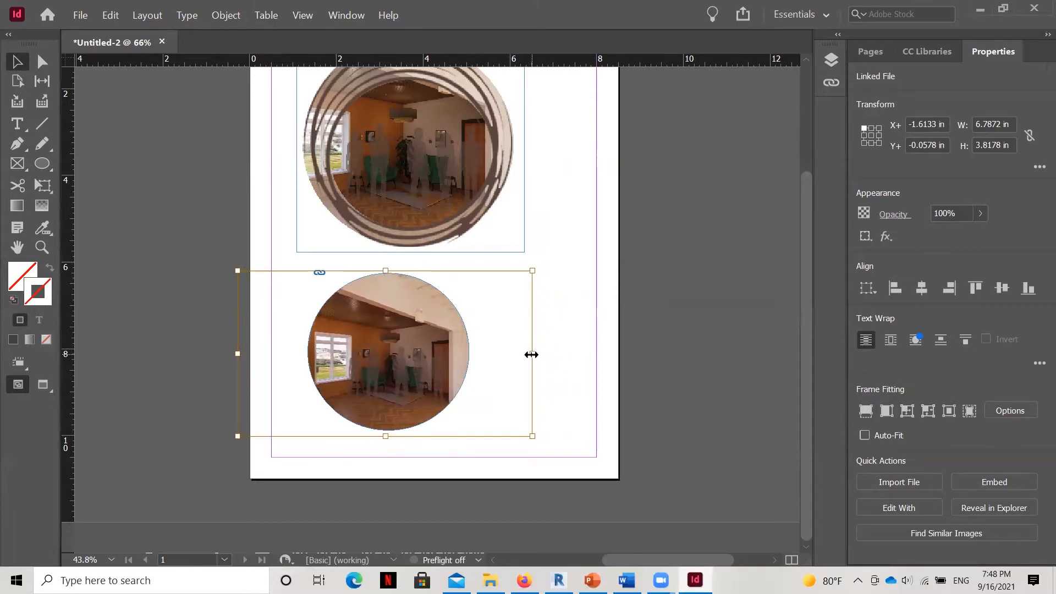
# Try narrowing the rendering to about 5.43 in wide without changing its height, undo the change, and deselect the image.
pyautogui.moveTo(532, 354); pyautogui.dragTo(473, 355)
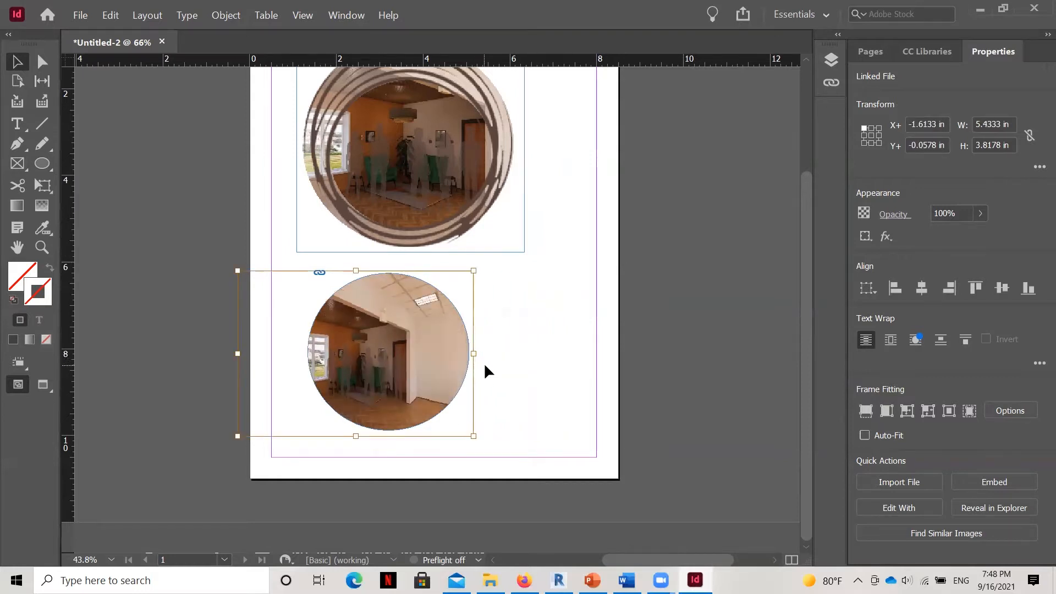
pyautogui.hotkey('ctrl', 'z')
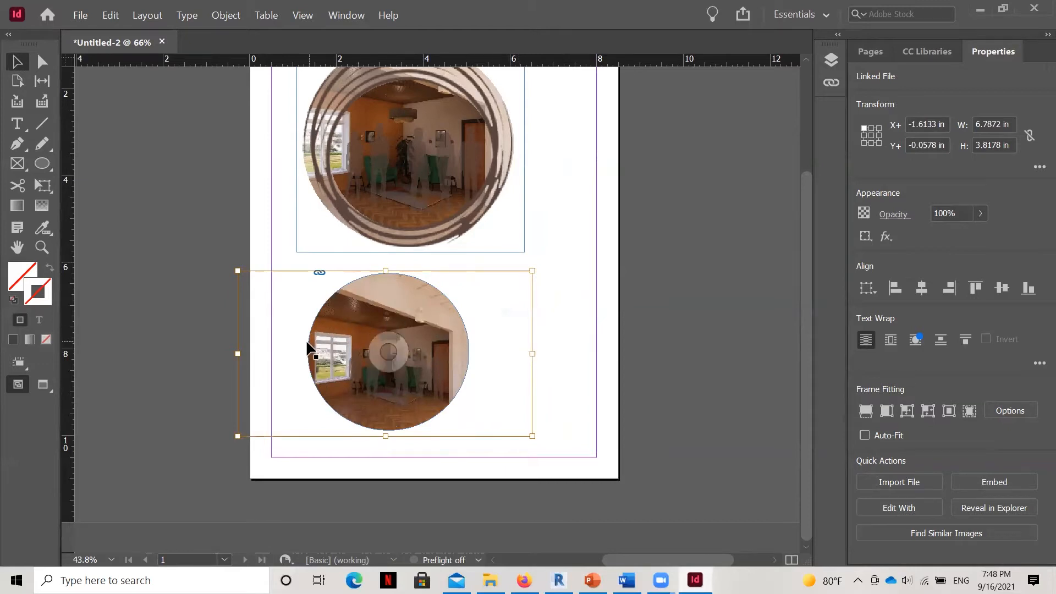
pyautogui.click(556, 379)
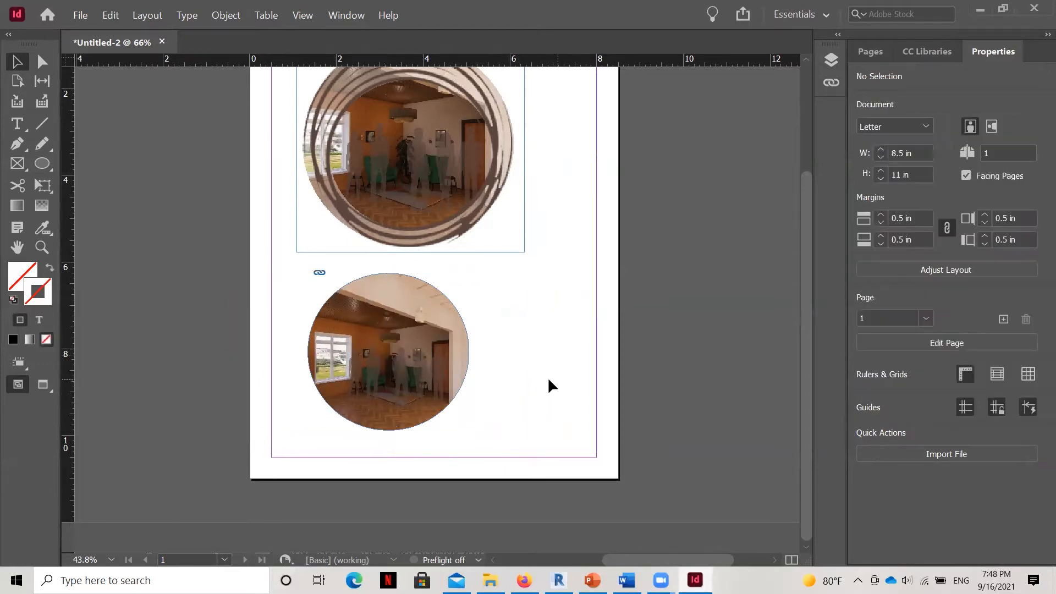
# Fine-tune the rendering's position in the circular frame to offsets of about -1.82 in horizontally and -0.02 in vertically, and deselect it.
pyautogui.click(398, 421)
pyautogui.doubleClick(399, 421)
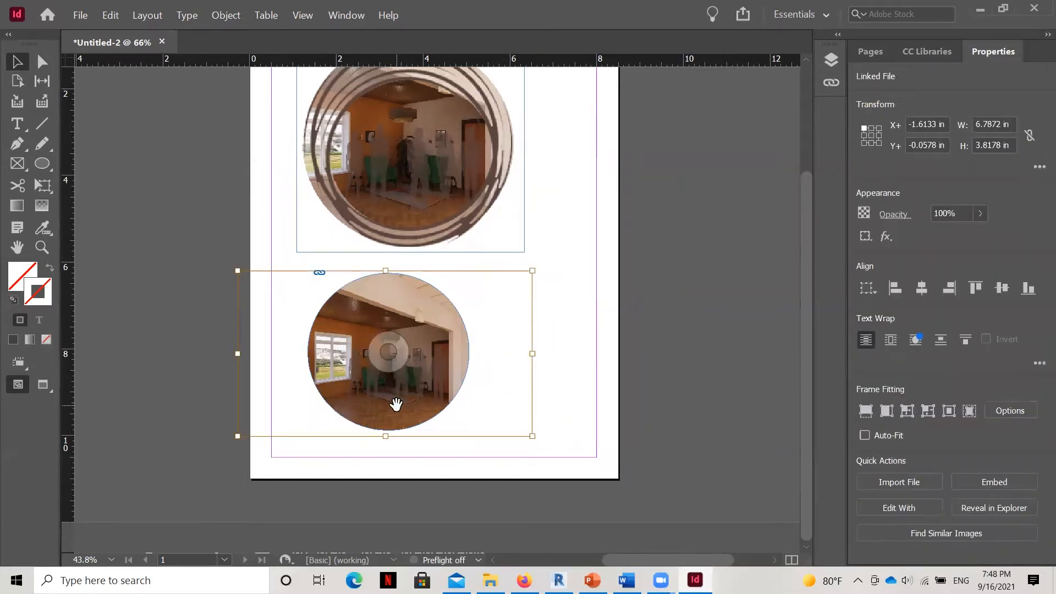
pyautogui.press('Right')
pyautogui.press('Right')
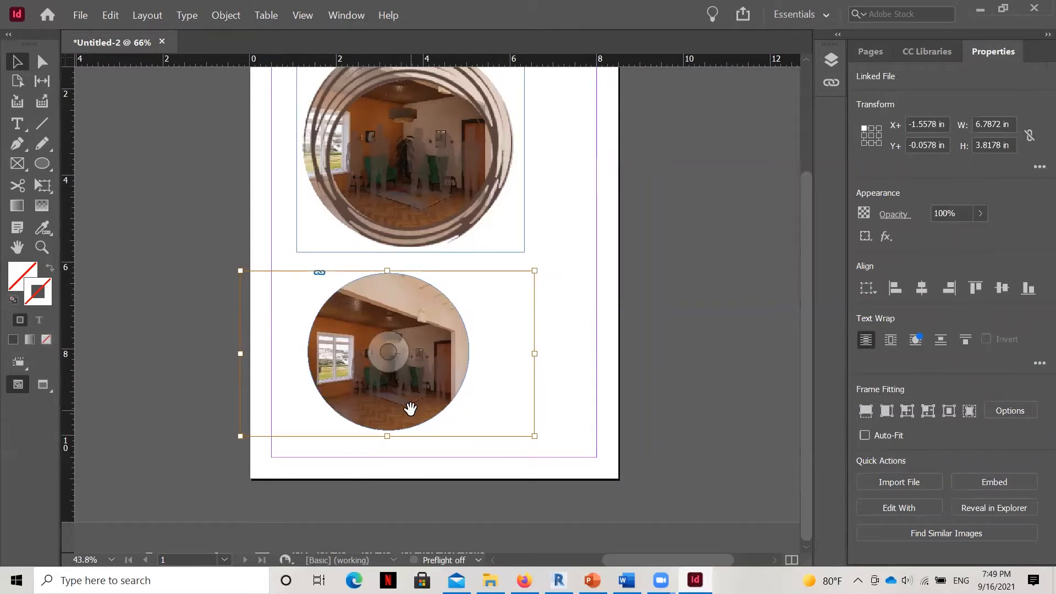
pyautogui.press('Left')
pyautogui.press('Left')
pyautogui.press('Left')
pyautogui.press('Left')
pyautogui.press('Left')
pyautogui.press('Left')
pyautogui.press('Left')
pyautogui.press('Left')
pyautogui.press('Left')
pyautogui.press('Left')
pyautogui.press('Left')
pyautogui.press('Left')
pyautogui.press('Left')
pyautogui.press('Left')
pyautogui.press('Left')
pyautogui.press('Left')
pyautogui.press('Left')
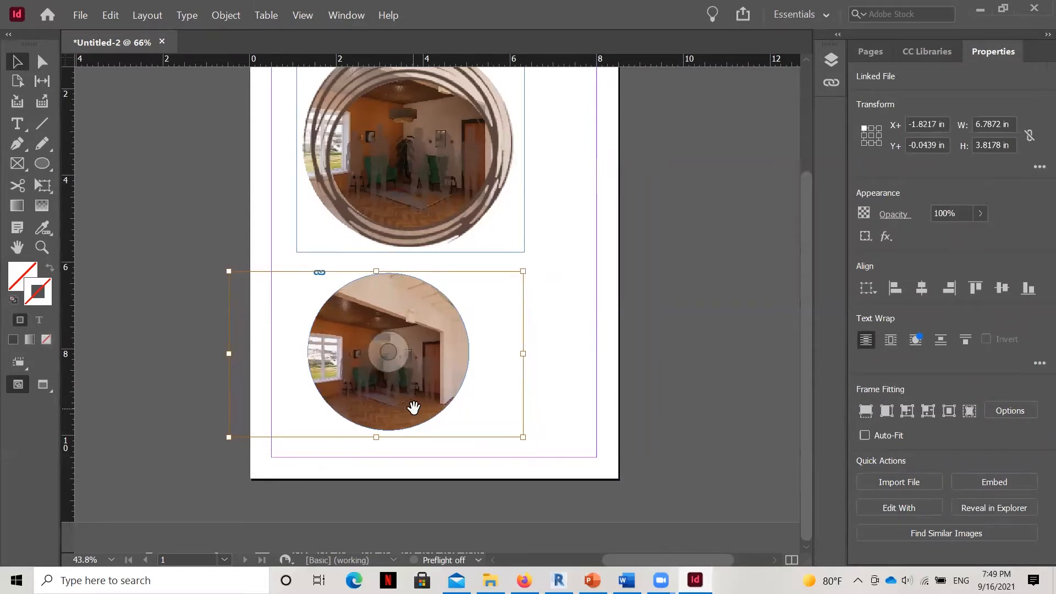
pyautogui.press('Down')
pyautogui.press('Down')
pyautogui.press('Down')
pyautogui.press('Down')
pyautogui.press('Up')
pyautogui.press('Up')
pyautogui.press('Up')
pyautogui.press('Up')
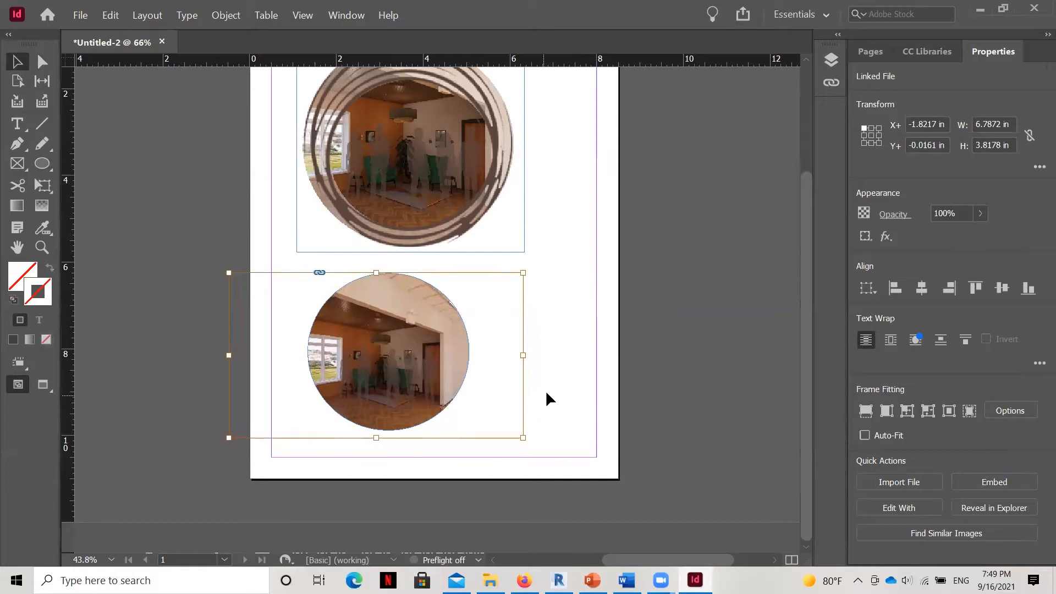
pyautogui.click(556, 378)
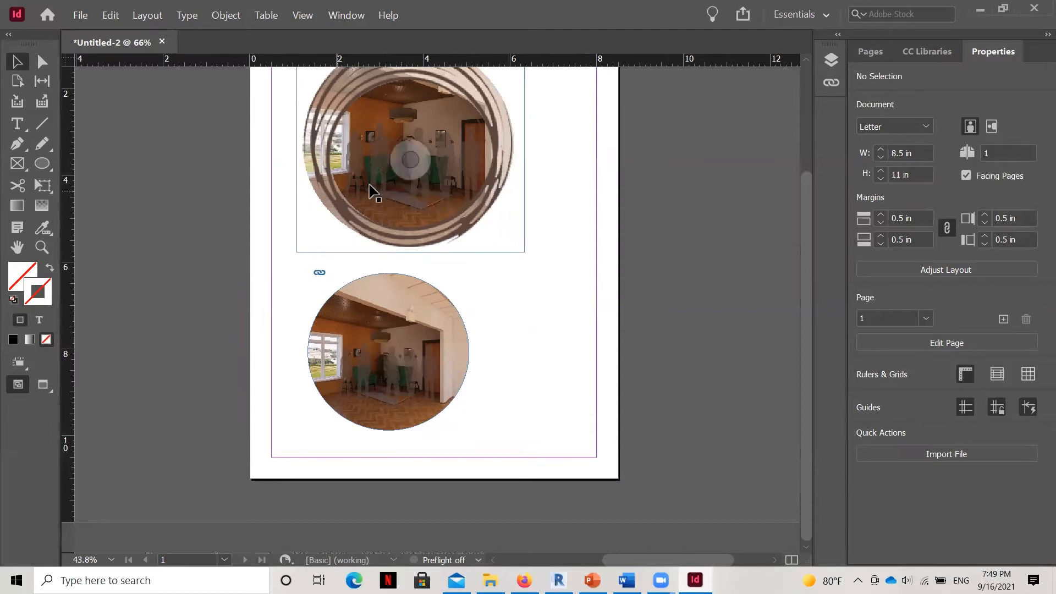
# Draw a small empty circle to the right of the lower image-filled circle and deselect it.
pyautogui.scroll(2, 411, 175)
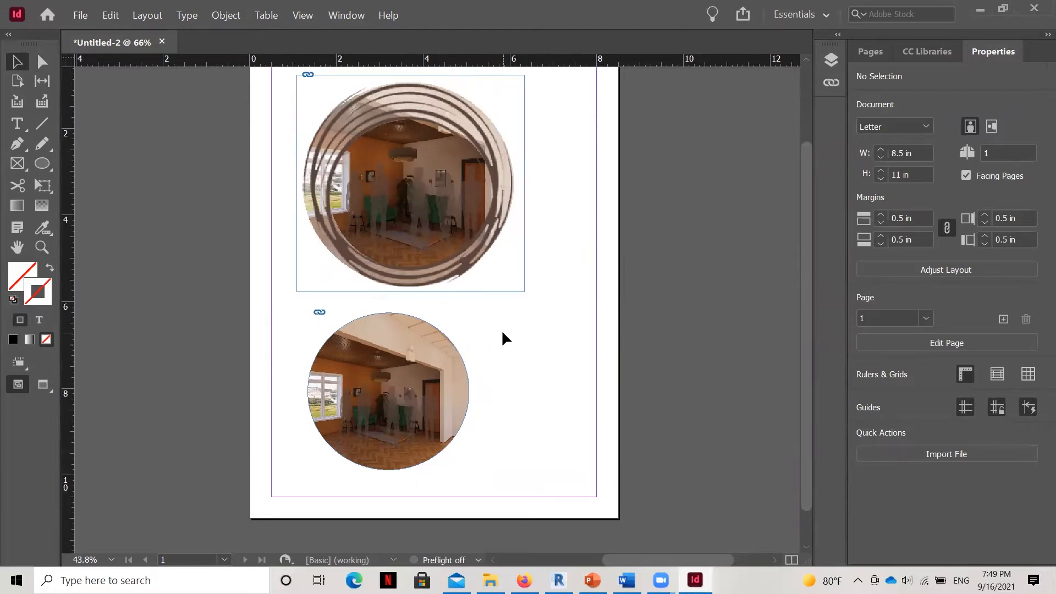
pyautogui.click(44, 163)
pyautogui.moveTo(476, 311); pyautogui.dragTo(517, 408)
pyautogui.hotkey('ctrl', 'z')
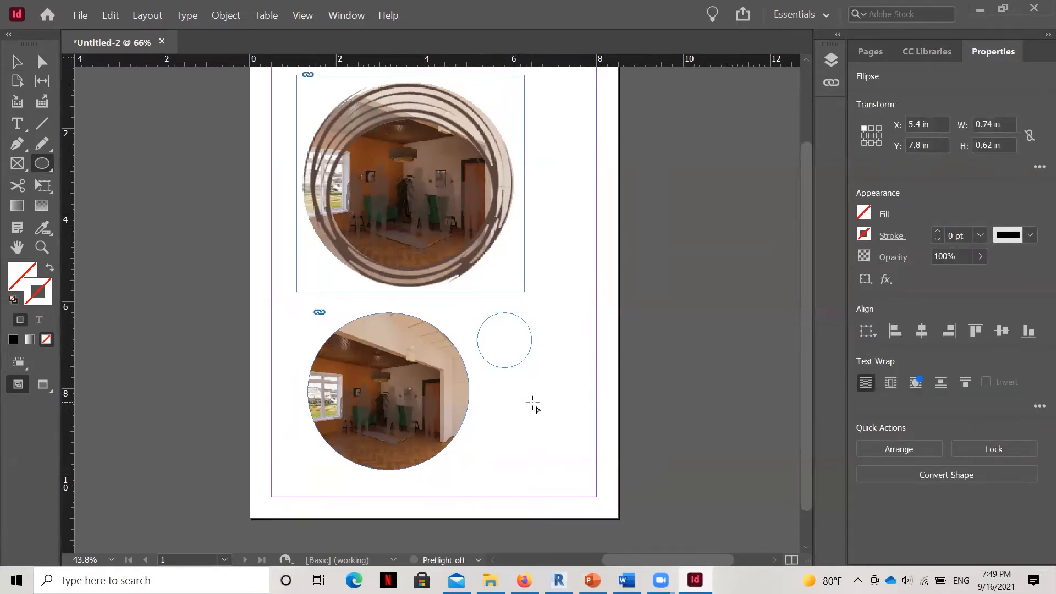
pyautogui.press('v')
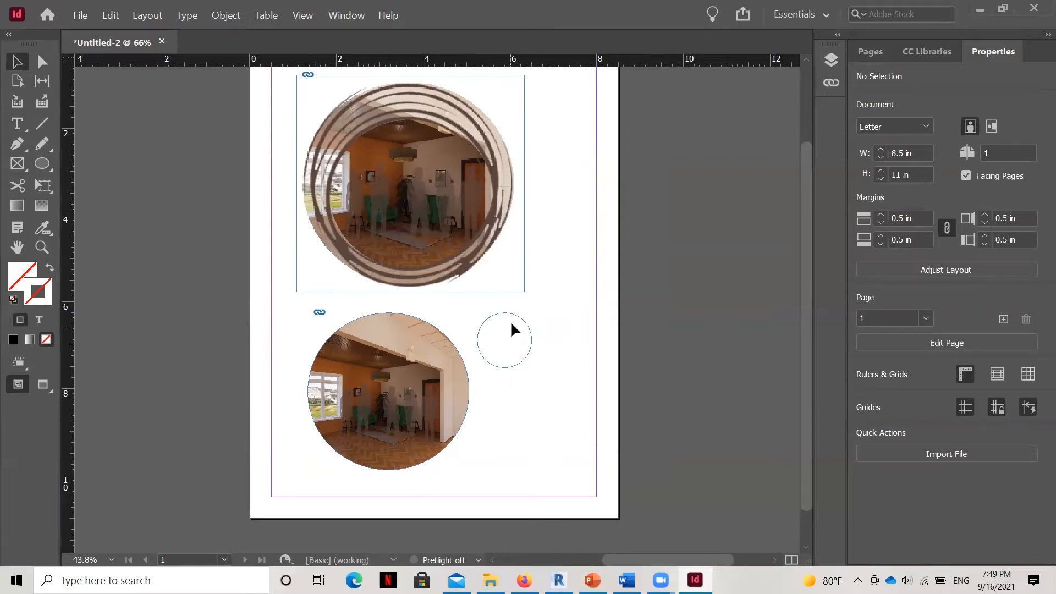
# Select the small empty circle beside the image-filled circle and paste copies of it.
pyautogui.click(42, 61)
pyautogui.click(423, 411)
pyautogui.click(497, 383)
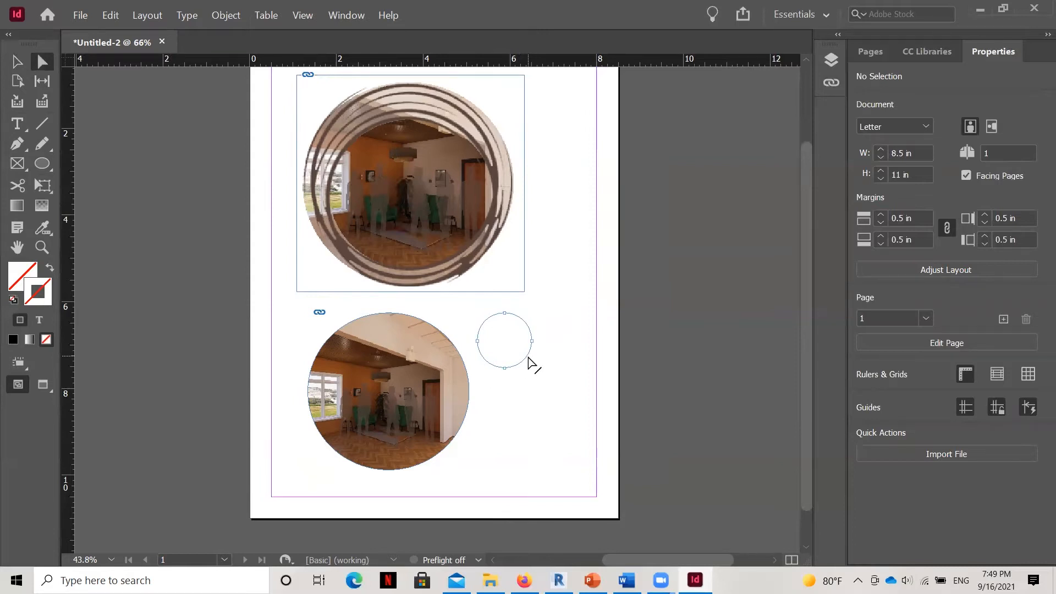
pyautogui.click(529, 359)
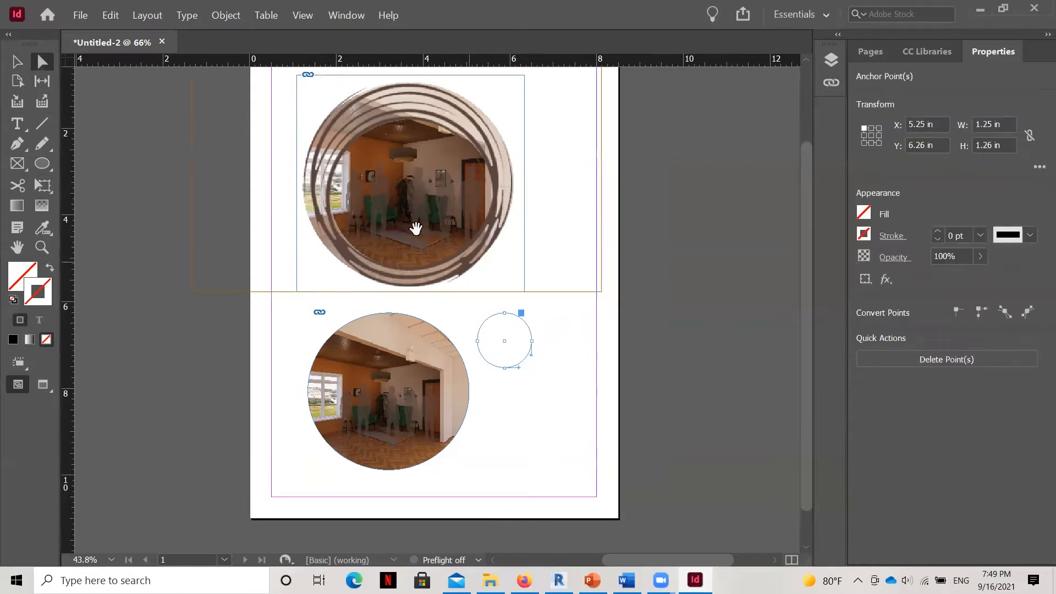
pyautogui.click(24, 66)
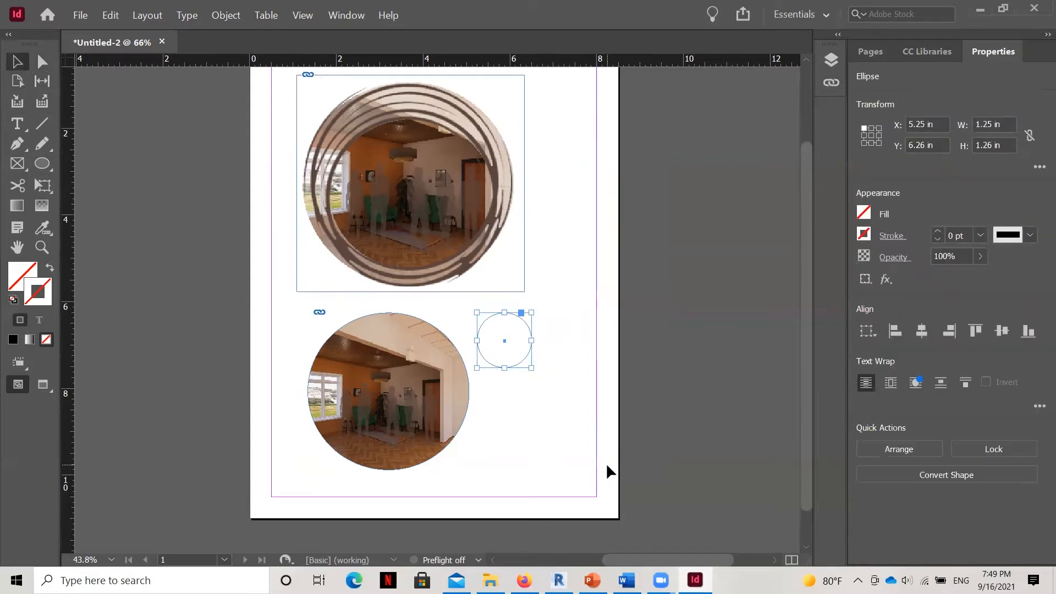
pyautogui.hotkey('ctrl', 'v')
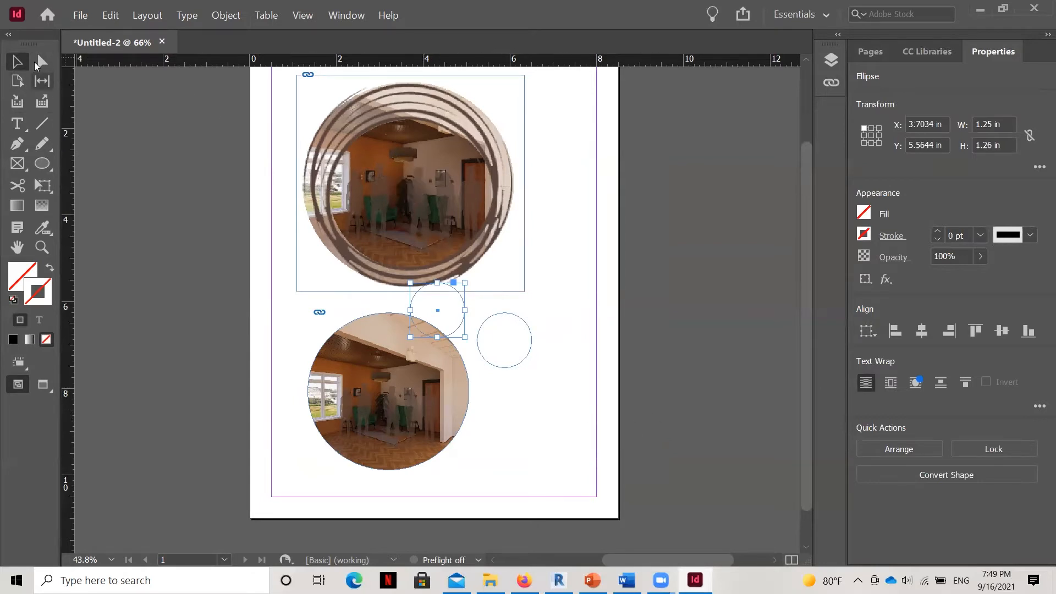
# Move one pasted copy down to about Y 7.55 in and right, clear of the large circle and just below the original small circle.
pyautogui.click(142, 260)
pyautogui.moveTo(455, 325); pyautogui.dragTo(502, 381)
pyautogui.click(553, 354)
pyautogui.click(456, 328)
pyautogui.press('Down')
pyautogui.press('Down')
pyautogui.press('Down')
pyautogui.press('Down')
pyautogui.press('Down')
pyautogui.press('Down')
pyautogui.press('Down')
pyautogui.press('Down')
pyautogui.press('Down')
pyautogui.press('Down')
pyautogui.press('Down')
pyautogui.press('Down')
pyautogui.press('Down')
pyautogui.press('Down')
pyautogui.press('Down')
pyautogui.press('Down')
pyautogui.press('Down')
pyautogui.press('Down')
pyautogui.press('Down')
pyautogui.press('Down')
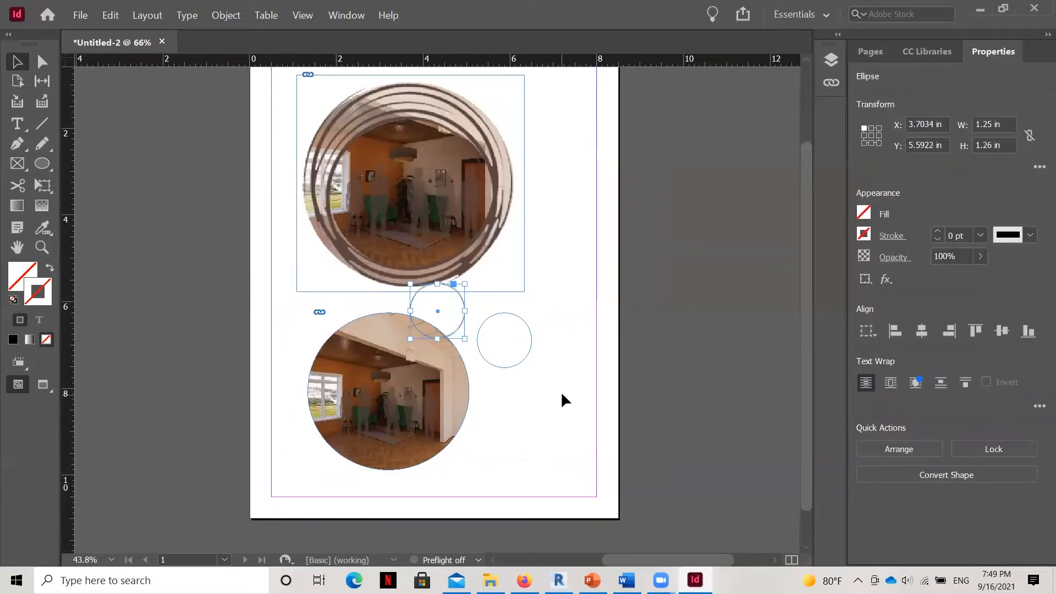
pyautogui.press('Down')
pyautogui.press('Down')
pyautogui.press('Down')
pyautogui.press('Down')
pyautogui.press('Down')
pyautogui.press('Down')
pyautogui.press('Down')
pyautogui.press('Down')
pyautogui.press('Down')
pyautogui.press('Down')
pyautogui.press('Down')
pyautogui.press('Down')
pyautogui.press('Down')
pyautogui.press('Down')
pyautogui.press('Down')
pyautogui.press('Down')
pyautogui.press('Down')
pyautogui.press('Down')
pyautogui.press('Down')
pyautogui.press('Down')
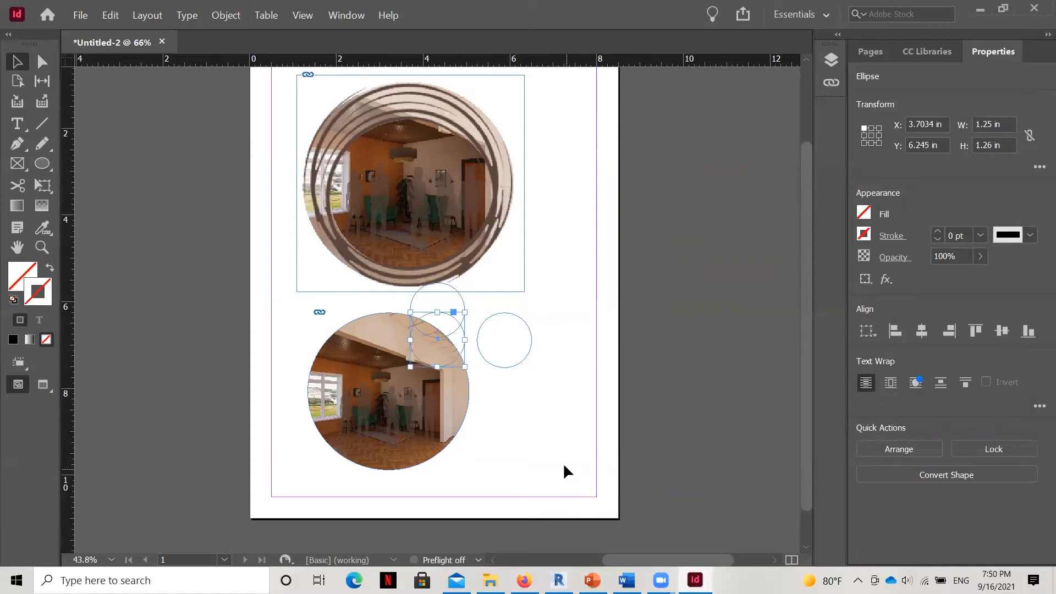
pyautogui.press('Down')
pyautogui.press('Down')
pyautogui.press('Down')
pyautogui.press('Down')
pyautogui.press('Down')
pyautogui.press('Down')
pyautogui.press('Down')
pyautogui.press('Down')
pyautogui.press('Down')
pyautogui.press('Down')
pyautogui.press('Down')
pyautogui.press('Down')
pyautogui.press('Down')
pyautogui.press('Down')
pyautogui.press('Down')
pyautogui.press('Down')
pyautogui.press('Down')
pyautogui.press('Down')
pyautogui.press('Down')
pyautogui.press('Down')
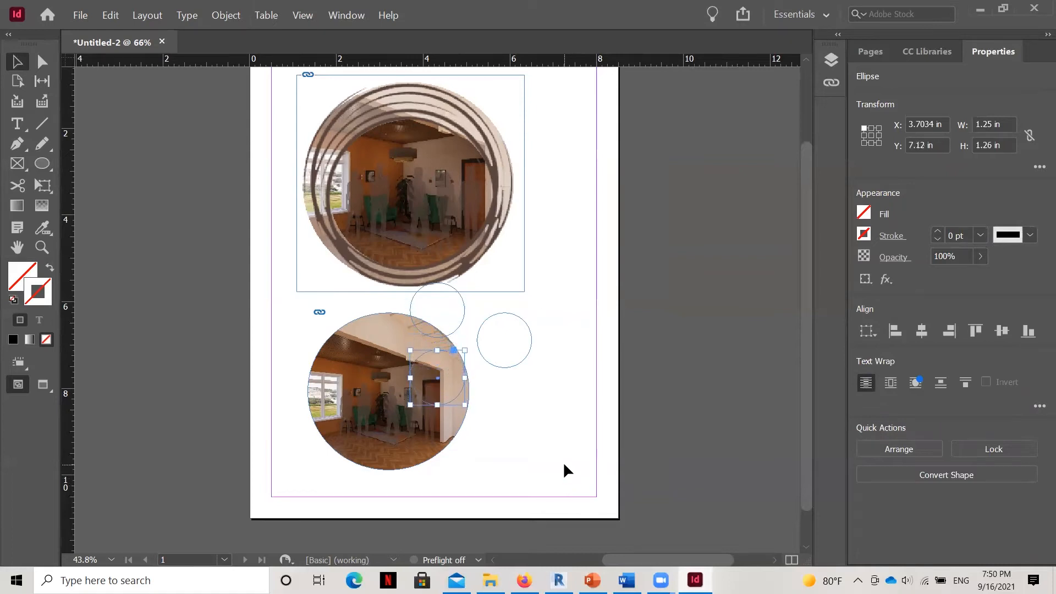
pyautogui.press('Right')
pyautogui.press('Right')
pyautogui.press('Right')
pyautogui.press('Right')
pyautogui.press('Right')
pyautogui.press('Right')
pyautogui.press('Right')
pyautogui.press('Right')
pyautogui.press('Right')
pyautogui.press('Right')
pyautogui.press('Right')
pyautogui.press('Right')
pyautogui.press('Right')
pyautogui.press('Right')
pyautogui.press('Right')
pyautogui.press('Right')
pyautogui.press('Right')
pyautogui.press('Right')
pyautogui.press('Right')
pyautogui.press('Right')
pyautogui.press('Right')
pyautogui.press('Right')
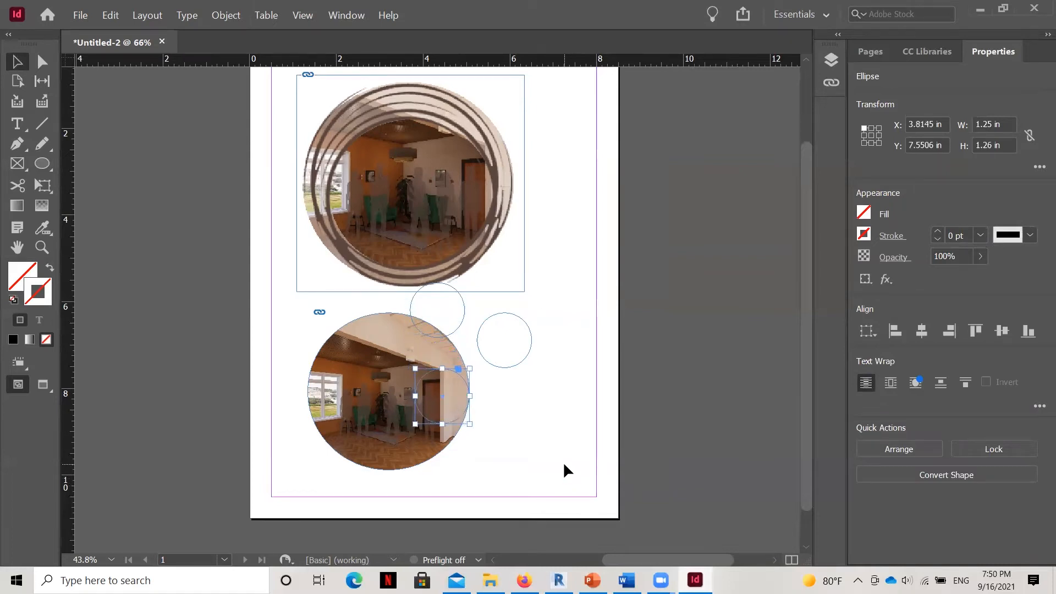
pyautogui.press('Right')
pyautogui.press('Right')
pyautogui.press('Right')
pyautogui.press('Right')
pyautogui.press('Right')
pyautogui.press('Right')
pyautogui.press('Right')
pyautogui.press('Right')
pyautogui.press('Right')
pyautogui.press('Right')
pyautogui.press('Right')
pyautogui.press('Right')
pyautogui.press('Right')
pyautogui.press('Right')
pyautogui.press('Right')
pyautogui.press('Right')
pyautogui.press('Right')
pyautogui.press('Right')
pyautogui.press('Right')
pyautogui.press('Right')
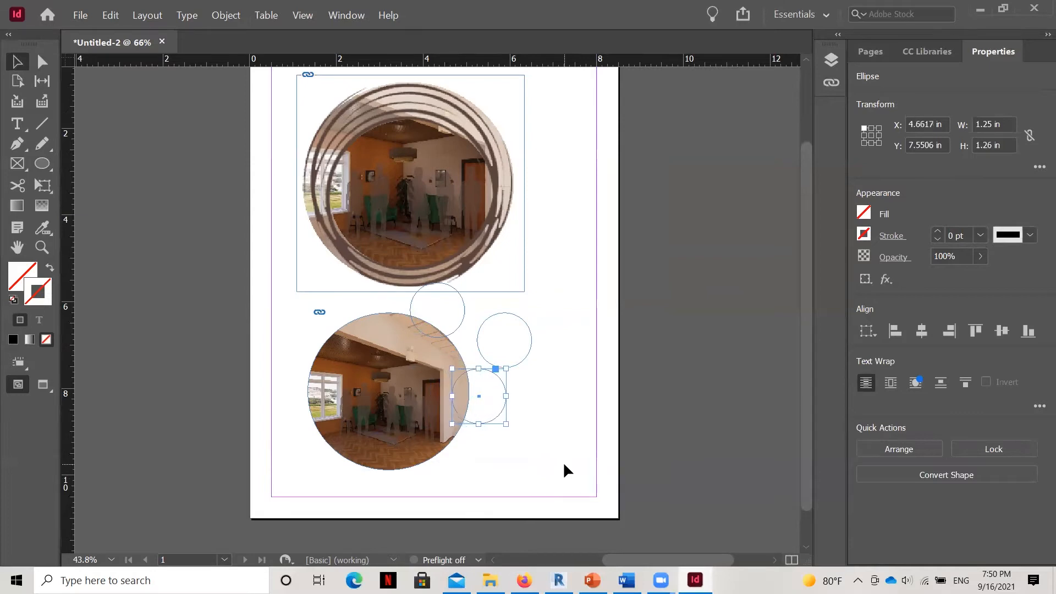
# Nudge the original small circle up and left toward the large circle, to about X 4.88 in and Y 6.19 in.
pyautogui.click(527, 341)
pyautogui.click(531, 342)
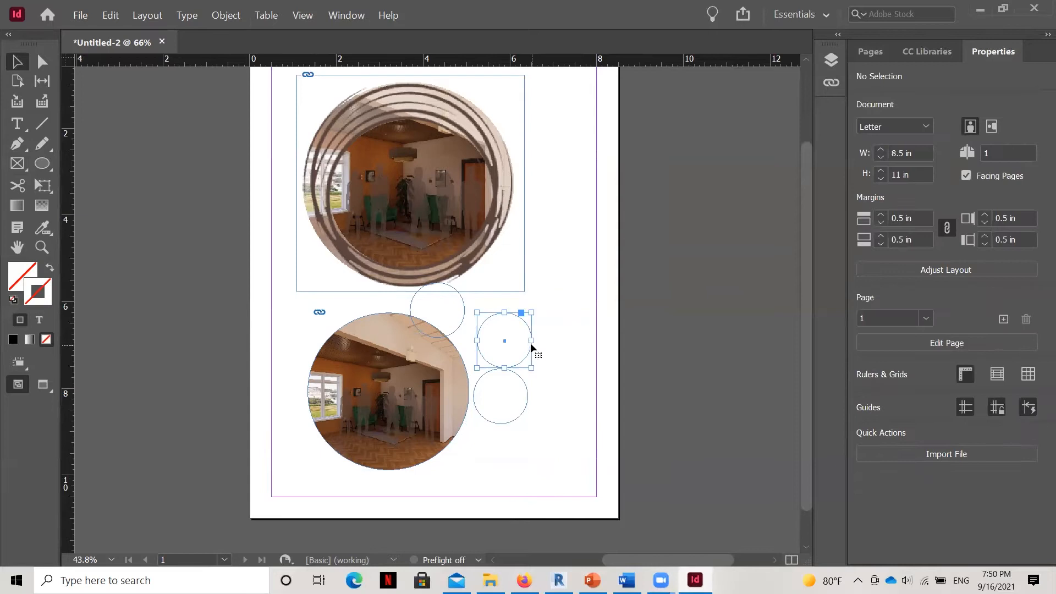
pyautogui.press('Up')
pyautogui.press('Up')
pyautogui.press('Up')
pyautogui.press('Up')
pyautogui.press('Up')
pyautogui.press('Left')
pyautogui.press('Left')
pyautogui.press('Left')
pyautogui.press('Left')
pyautogui.press('Left')
pyautogui.press('Left')
pyautogui.press('Left')
pyautogui.press('Left')
pyautogui.press('Left')
pyautogui.press('Left')
pyautogui.press('Left')
pyautogui.press('Left')
pyautogui.press('Left')
pyautogui.press('Left')
pyautogui.press('Left')
pyautogui.press('Left')
pyautogui.press('Left')
pyautogui.press('Left')
pyautogui.press('Left')
pyautogui.press('Left')
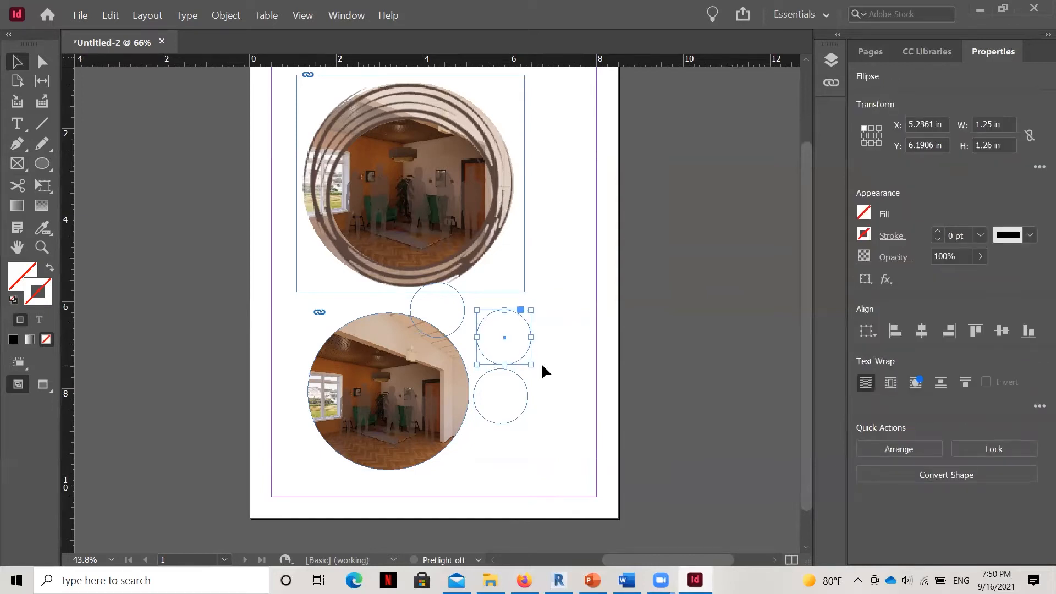
pyautogui.press('Left')
pyautogui.press('Left')
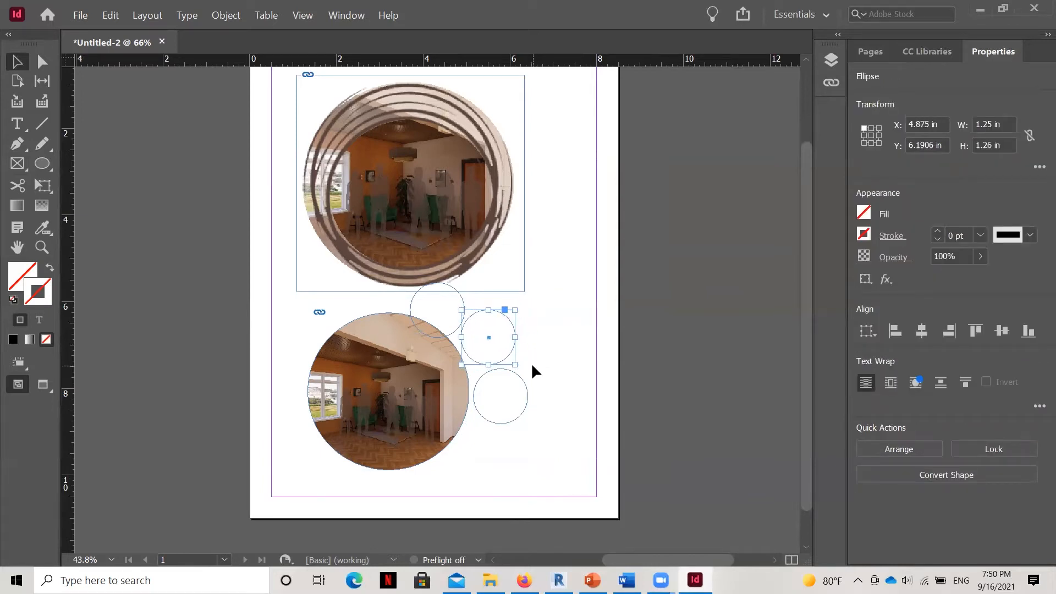
# Move a remaining small circle copy to the large circle's lower right, at about X 4.91 in and Y 8.62 in.
pyautogui.click(410, 304)
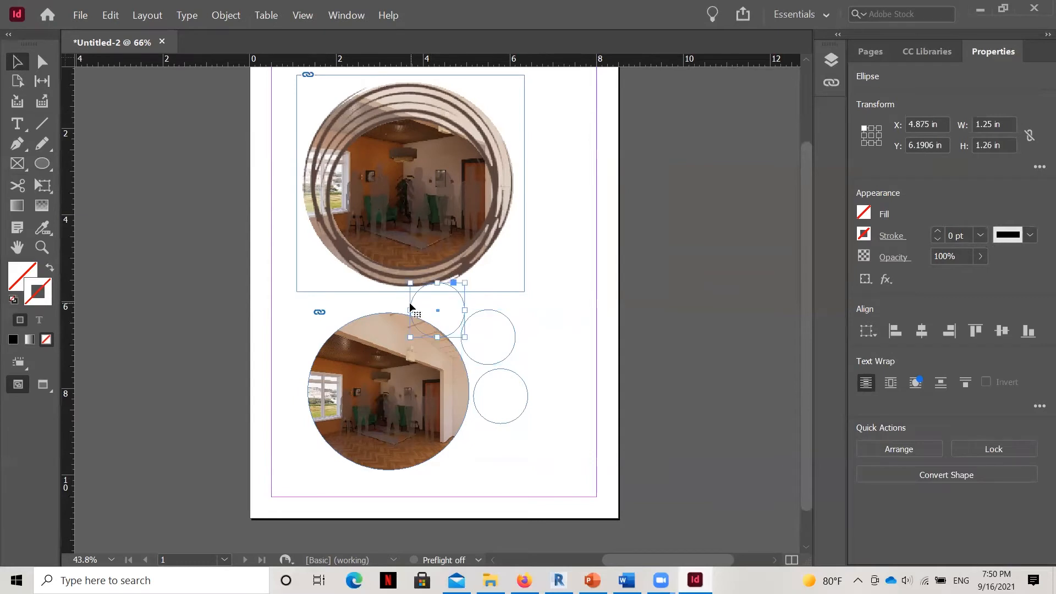
pyautogui.press('Down')
pyautogui.press('Down')
pyautogui.press('Down')
pyautogui.press('Down')
pyautogui.press('Down')
pyautogui.press('Down')
pyautogui.press('Down')
pyautogui.press('Down')
pyautogui.press('Down')
pyautogui.press('Down')
pyautogui.press('Down')
pyautogui.press('Down')
pyautogui.press('Down')
pyautogui.press('Down')
pyautogui.press('Down')
pyautogui.press('Down')
pyautogui.press('Down')
pyautogui.press('Down')
pyautogui.press('Down')
pyautogui.press('Down')
pyautogui.press('Down')
pyautogui.press('Down')
pyautogui.press('Down')
pyautogui.press('Down')
pyautogui.press('Down')
pyautogui.press('Down')
pyautogui.press('Down')
pyautogui.press('Down')
pyautogui.press('Down')
pyautogui.press('Down')
pyautogui.press('Down')
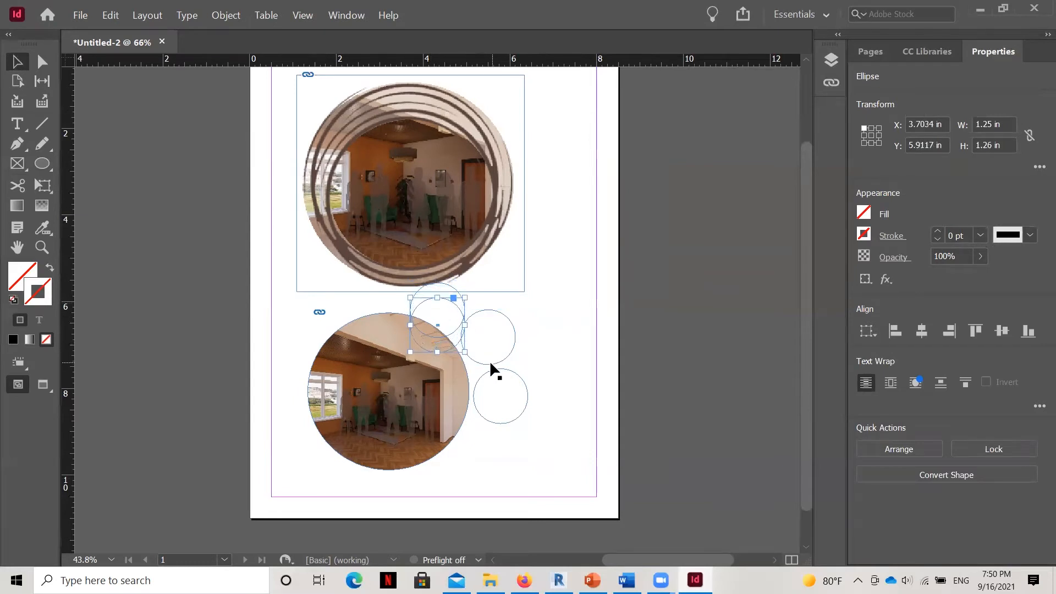
pyautogui.press('Down')
pyautogui.press('Down')
pyautogui.press('Down')
pyautogui.press('Down')
pyautogui.press('Down')
pyautogui.press('Down')
pyautogui.press('Down')
pyautogui.press('Down')
pyautogui.press('Down')
pyautogui.press('Down')
pyautogui.press('Down')
pyautogui.press('Down')
pyautogui.press('Down')
pyautogui.press('Down')
pyautogui.press('Down')
pyautogui.press('Down')
pyautogui.press('Down')
pyautogui.press('Down')
pyautogui.press('Down')
pyautogui.press('Down')
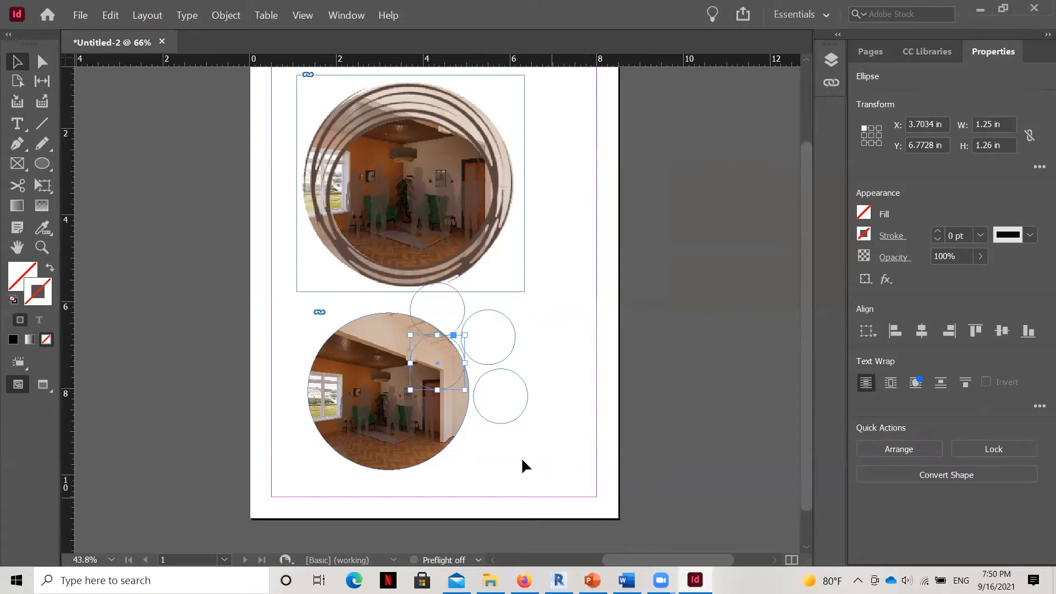
pyautogui.press('Down')
pyautogui.press('Down')
pyautogui.press('Down')
pyautogui.press('Down')
pyautogui.press('Down')
pyautogui.press('Down')
pyautogui.press('Down')
pyautogui.press('Down')
pyautogui.press('Down')
pyautogui.press('Down')
pyautogui.press('Down')
pyautogui.press('Down')
pyautogui.press('Down')
pyautogui.press('Down')
pyautogui.press('Down')
pyautogui.press('Down')
pyautogui.press('Down')
pyautogui.press('Down')
pyautogui.press('Down')
pyautogui.press('Down')
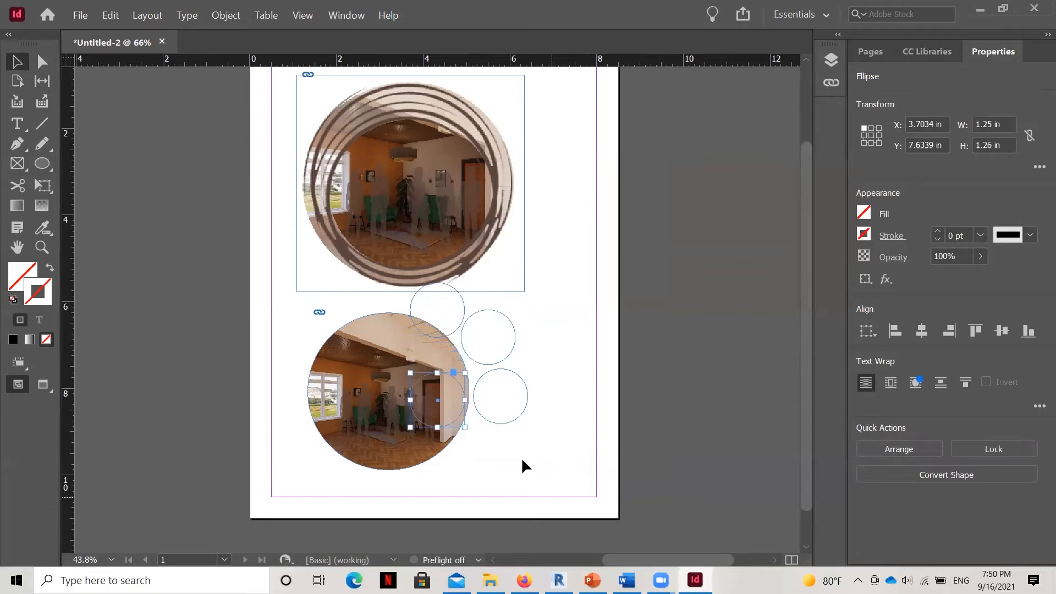
pyautogui.press('Down')
pyautogui.press('Down')
pyautogui.press('Down')
pyautogui.press('Down')
pyautogui.press('Down')
pyautogui.press('Down')
pyautogui.press('Down')
pyautogui.press('Down')
pyautogui.press('Down')
pyautogui.press('Down')
pyautogui.press('Down')
pyautogui.press('Down')
pyautogui.press('Down')
pyautogui.press('Down')
pyautogui.press('Down')
pyautogui.press('Down')
pyautogui.press('Down')
pyautogui.press('Down')
pyautogui.press('Down')
pyautogui.press('Down')
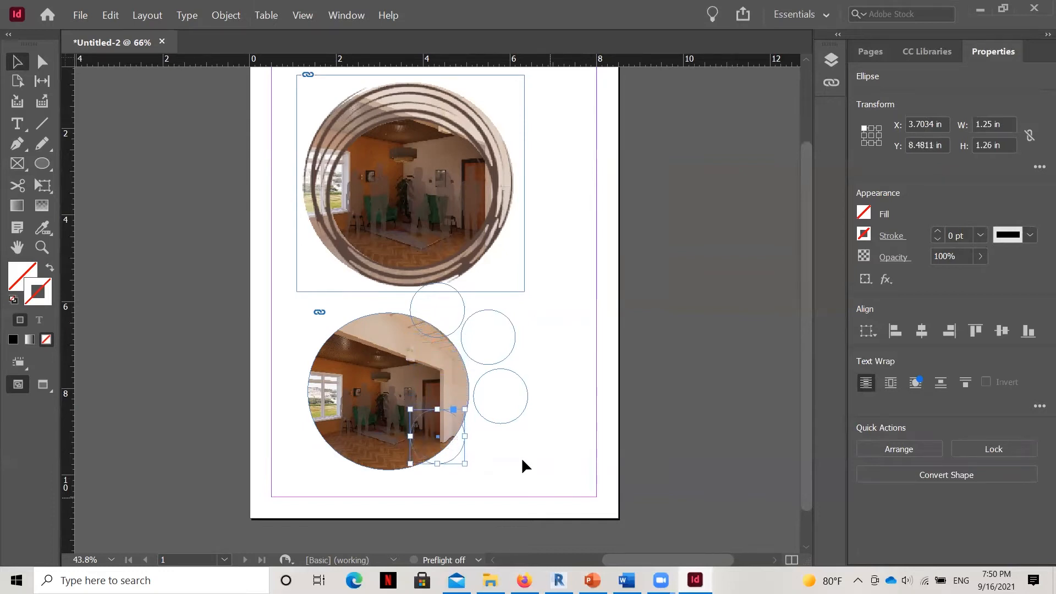
pyautogui.press('Right')
pyautogui.press('Right')
pyautogui.press('Right')
pyautogui.press('Right')
pyautogui.press('Right')
pyautogui.press('Right')
pyautogui.press('Right')
pyautogui.press('Right')
pyautogui.press('Right')
pyautogui.press('Right')
pyautogui.press('Right')
pyautogui.press('Right')
pyautogui.press('Right')
pyautogui.press('Right')
pyautogui.press('Right')
pyautogui.press('Right')
pyautogui.press('Right')
pyautogui.press('Right')
pyautogui.press('Right')
pyautogui.press('Right')
pyautogui.press('Right')
pyautogui.press('Right')
pyautogui.press('Right')
pyautogui.press('Right')
pyautogui.press('Right')
pyautogui.press('Right')
pyautogui.press('Right')
pyautogui.press('Right')
pyautogui.press('Right')
pyautogui.press('Right')
pyautogui.press('Right')
pyautogui.press('Right')
pyautogui.press('Right')
pyautogui.press('Right')
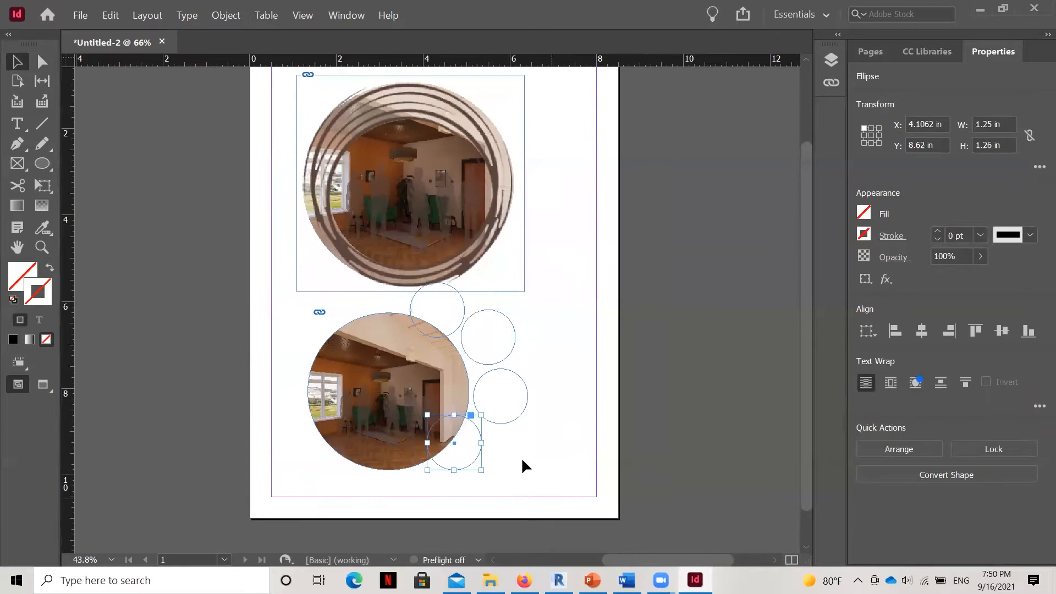
pyautogui.press('Right')
pyautogui.press('Right')
pyautogui.press('Right')
pyautogui.press('Right')
pyautogui.press('Right')
pyautogui.press('Right')
pyautogui.press('Right')
pyautogui.press('Right')
pyautogui.press('Right')
pyautogui.press('Right')
pyautogui.press('Right')
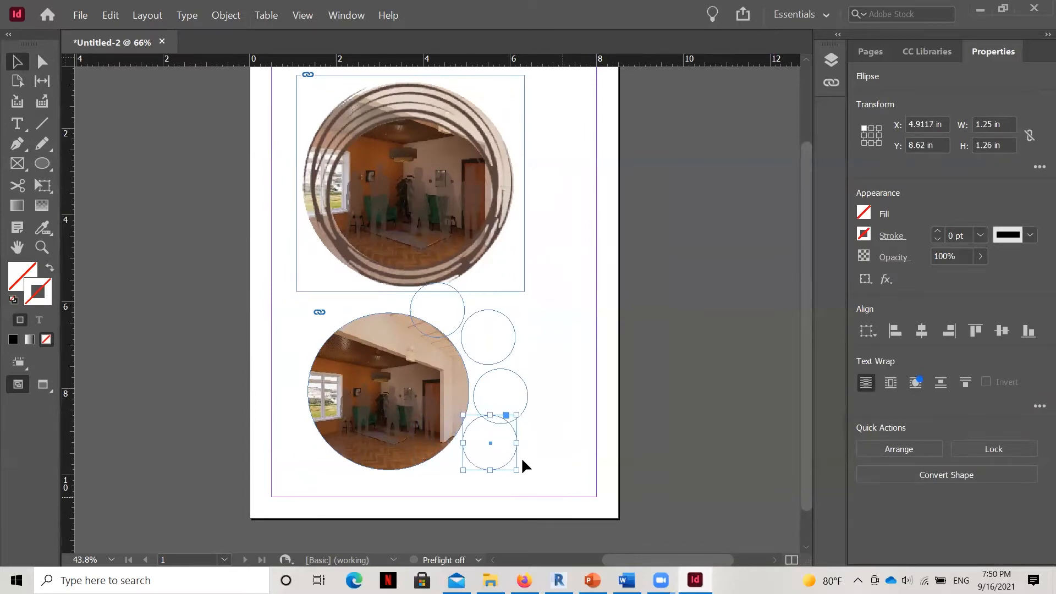
# Fine-tune the lowest small circle's position to about X 4.81 in and Y 8.84 in, and deselect it.
pyautogui.press('Left')
pyautogui.press('Down')
pyautogui.press('Down')
pyautogui.press('Down')
pyautogui.press('Down')
pyautogui.press('Down')
pyautogui.press('Down')
pyautogui.press('Down')
pyautogui.press('Down')
pyautogui.press('Down')
pyautogui.press('Down')
pyautogui.press('Down')
pyautogui.press('Down')
pyautogui.press('Down')
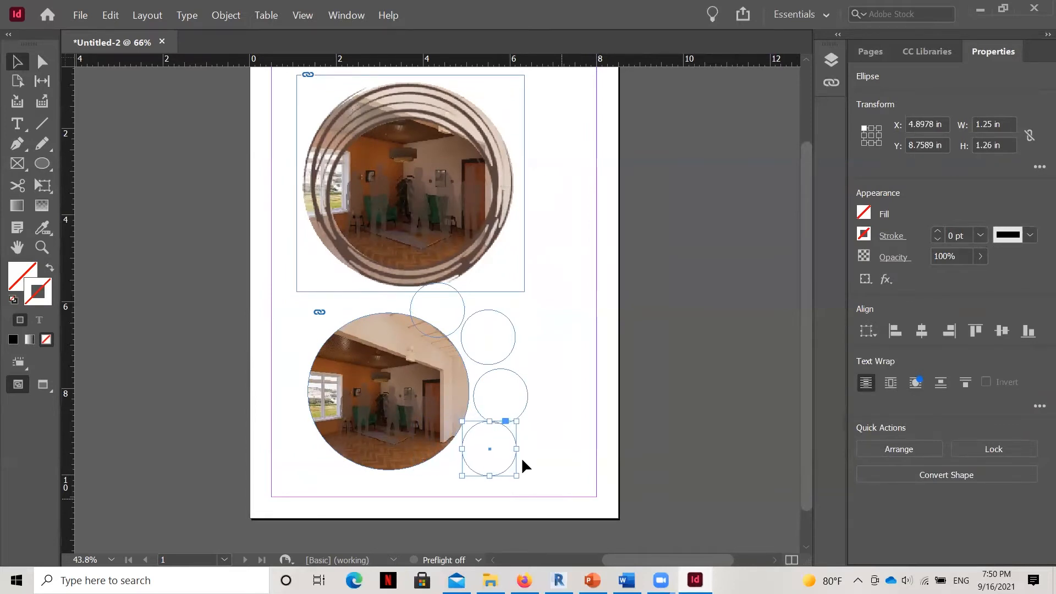
pyautogui.press('Down')
pyautogui.press('Down')
pyautogui.press('Down')
pyautogui.press('Left')
pyautogui.press('Left')
pyautogui.press('Left')
pyautogui.press('Left')
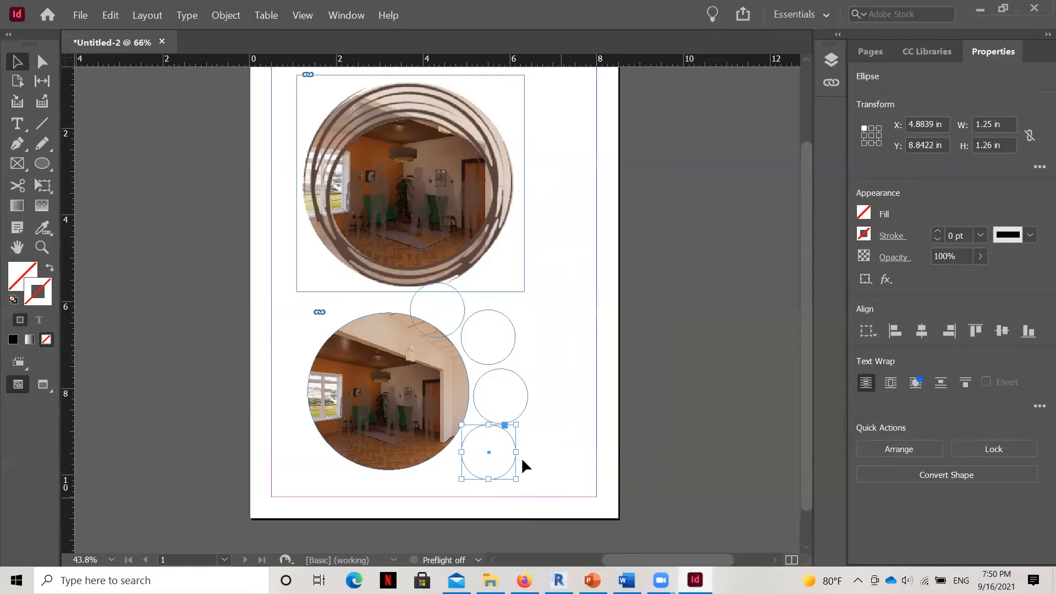
pyautogui.press('Left')
pyautogui.press('Left')
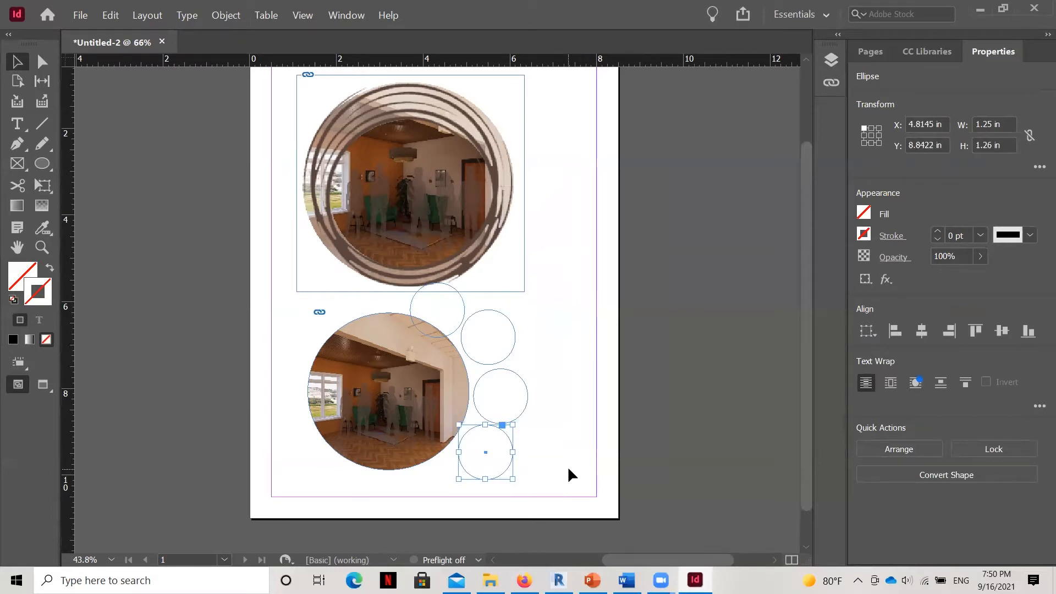
pyautogui.click(572, 466)
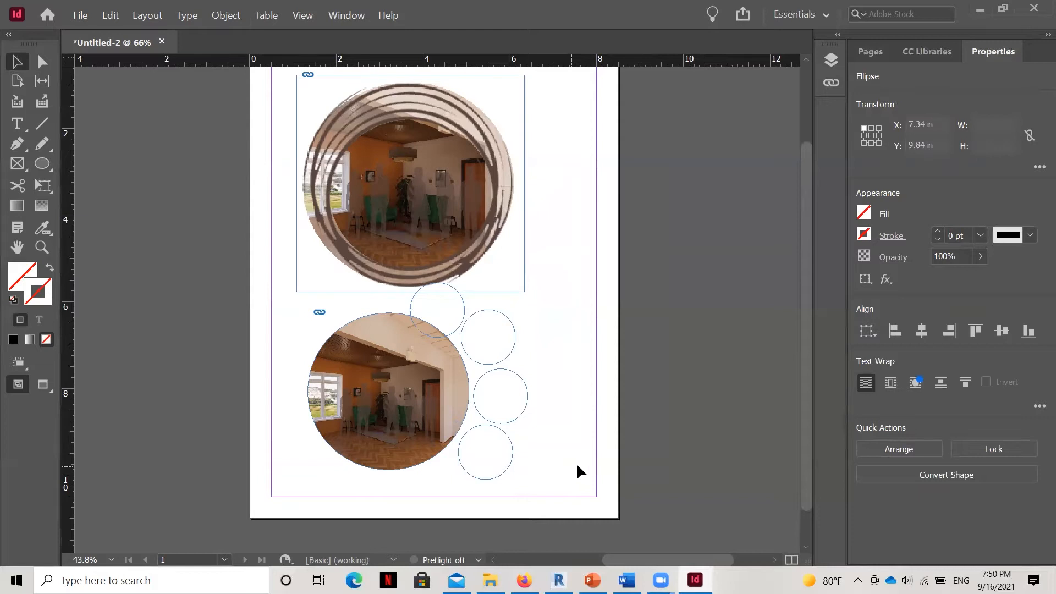
# Nudge the middle small circle up slightly and delete the extra small circle overlapping the top of the large image-filled circle.
pyautogui.click(516, 371)
pyautogui.press('Up')
pyautogui.press('Up')
pyautogui.click(479, 306)
pyautogui.click(460, 299)
pyautogui.press('Delete')
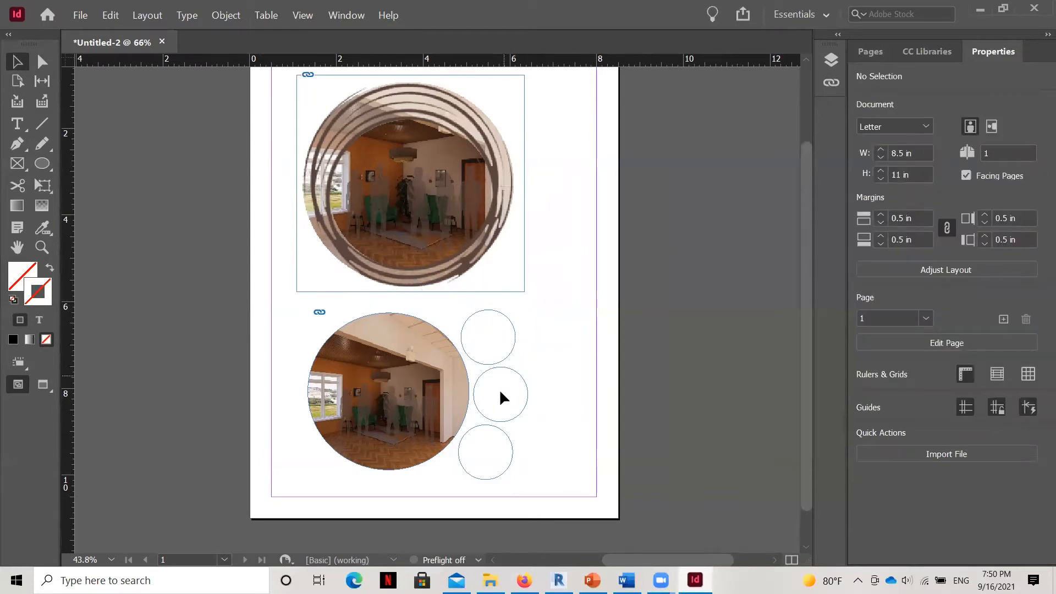
# Select the uppermost small circle and start placing a file into it.
pyautogui.click(509, 349)
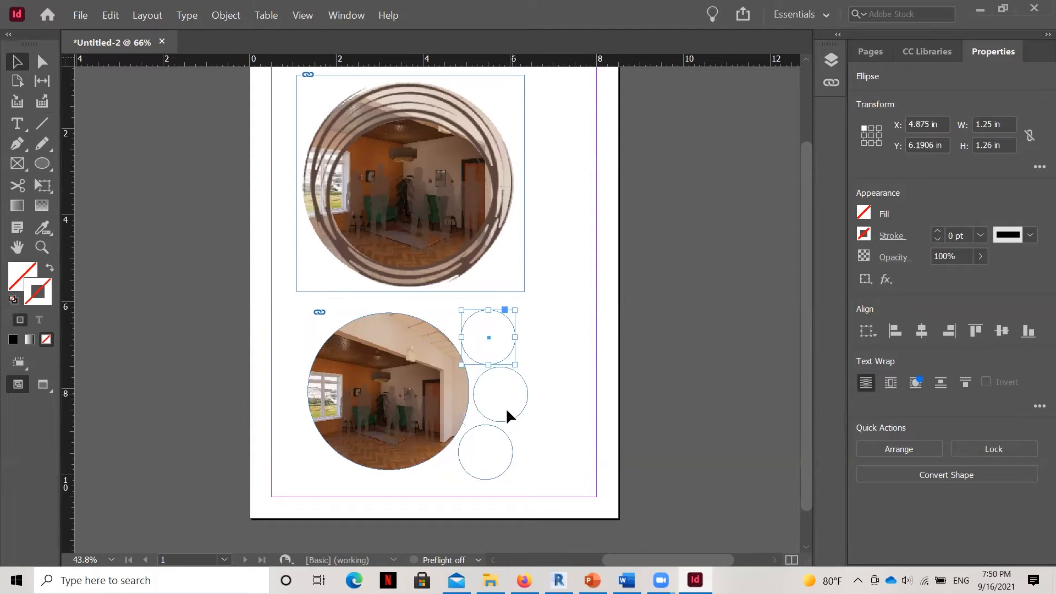
pyautogui.click(87, 16)
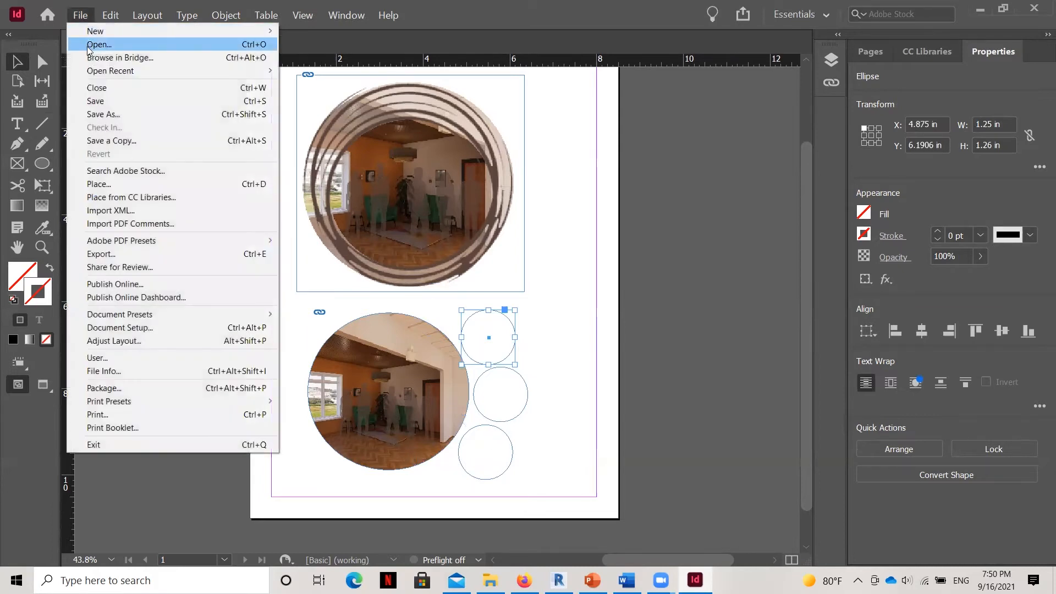
pyautogui.click(108, 184)
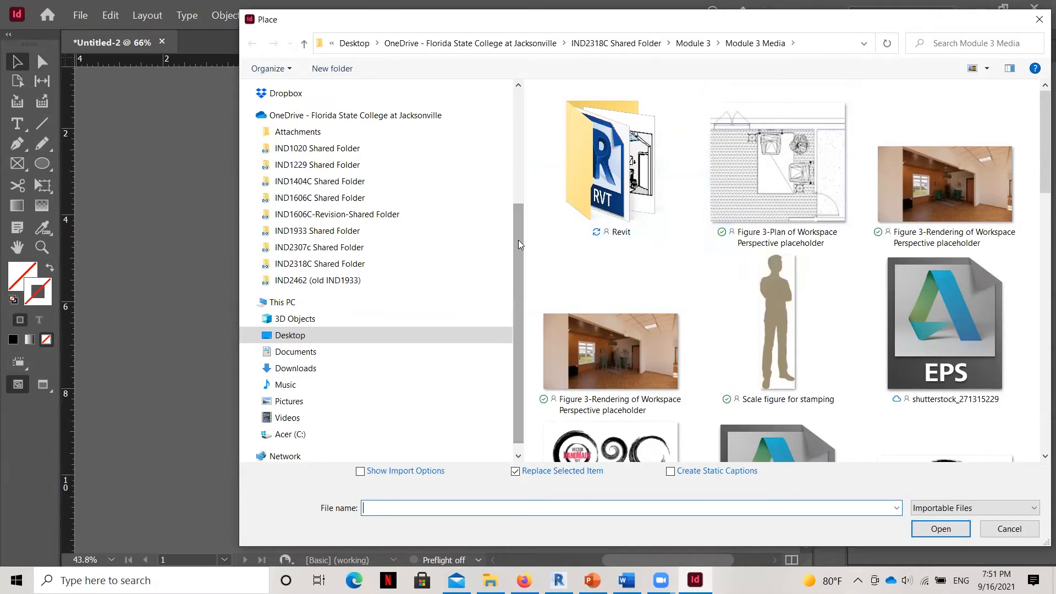
# Look for the material textures in the Enscape folder under Documents.
pyautogui.moveTo(521, 236); pyautogui.dragTo(542, 99)
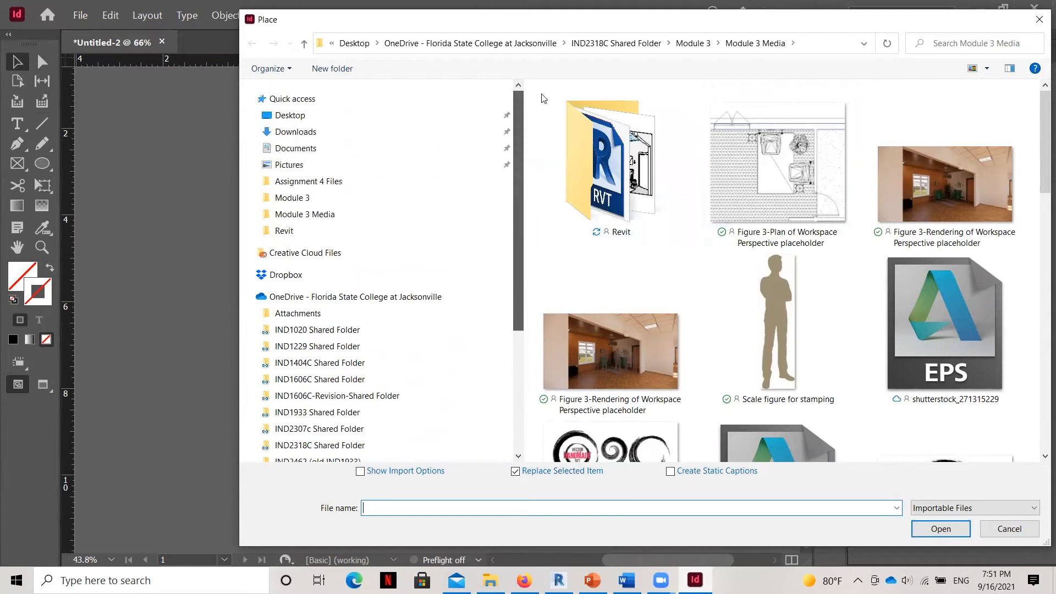
pyautogui.click(304, 150)
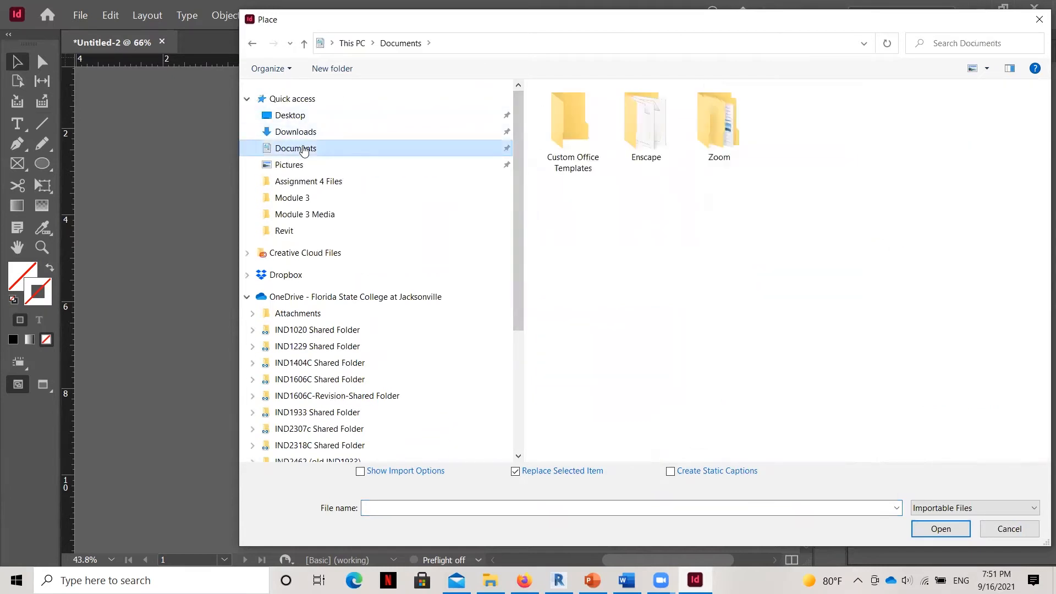
pyautogui.doubleClick(647, 122)
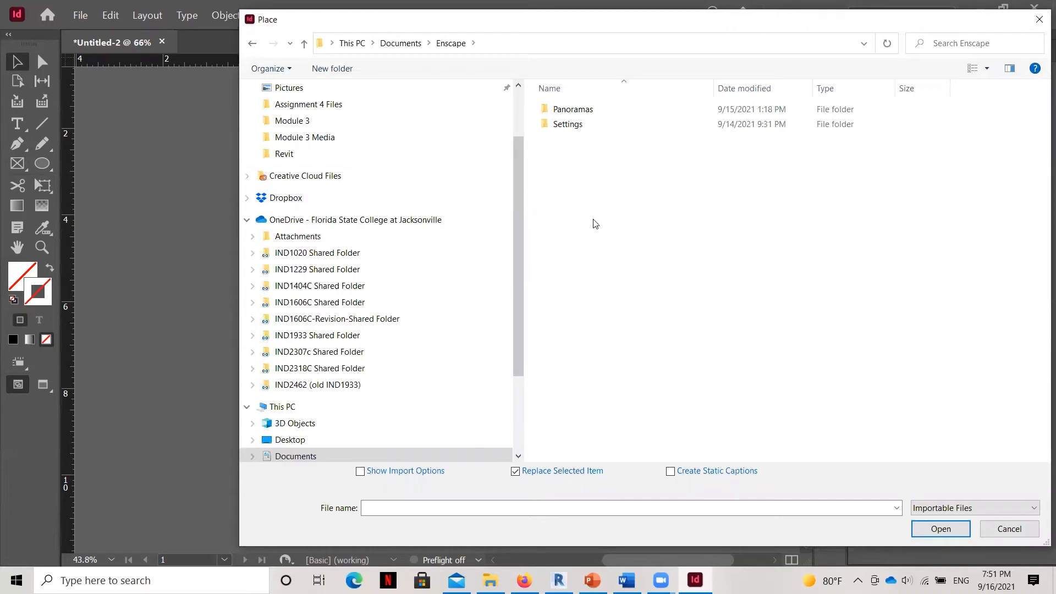
# Browse from IND2318C Shared Folder to Module 3, follow the Enscape shortcut, and open the ImportedTextures folder.
pyautogui.click(338, 374)
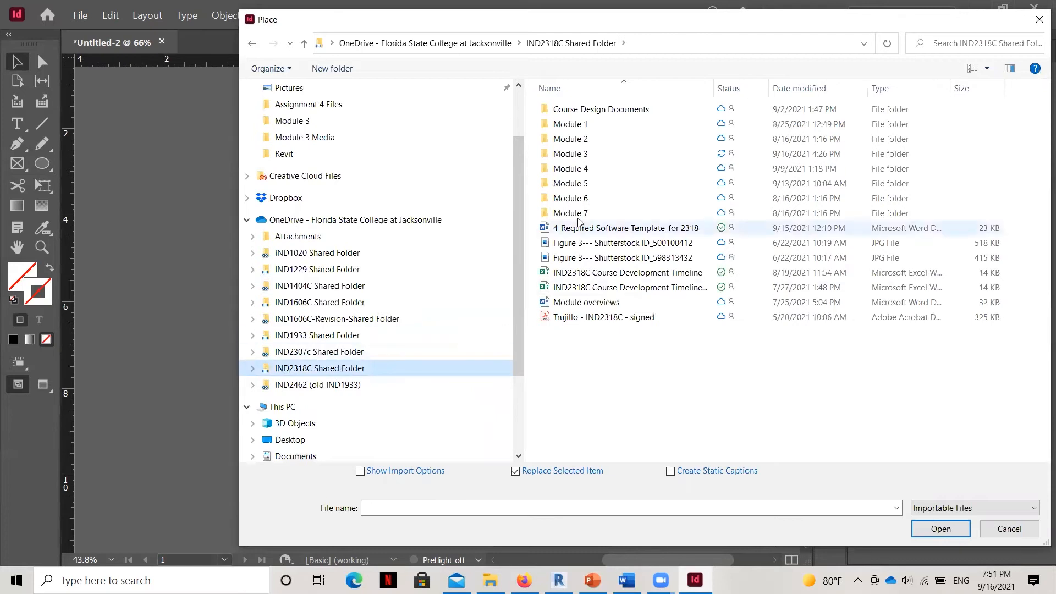
pyautogui.click(590, 156)
pyautogui.doubleClick(589, 156)
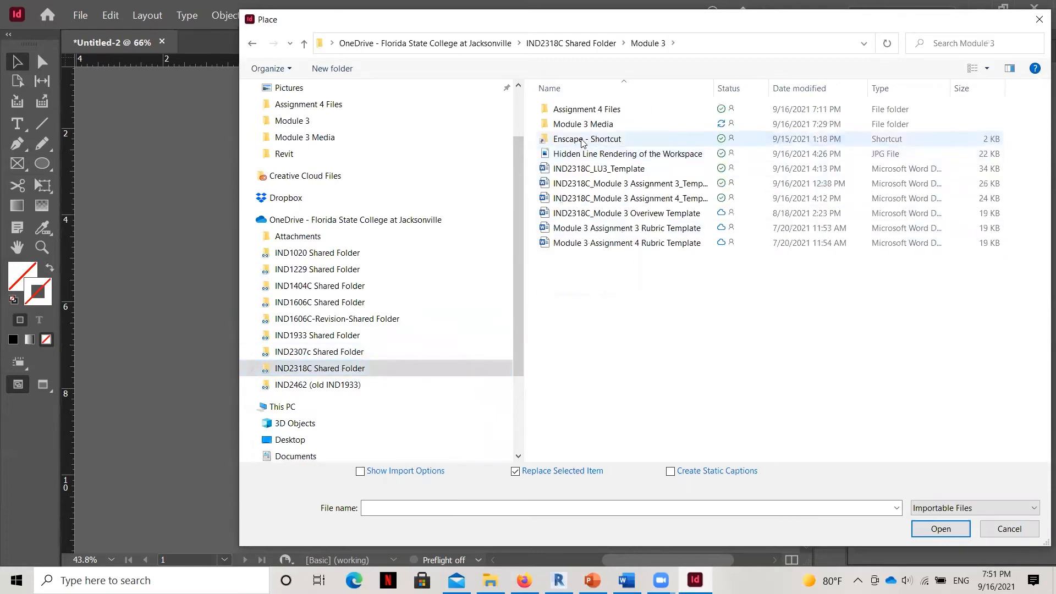
pyautogui.click(583, 141)
pyautogui.doubleClick(583, 140)
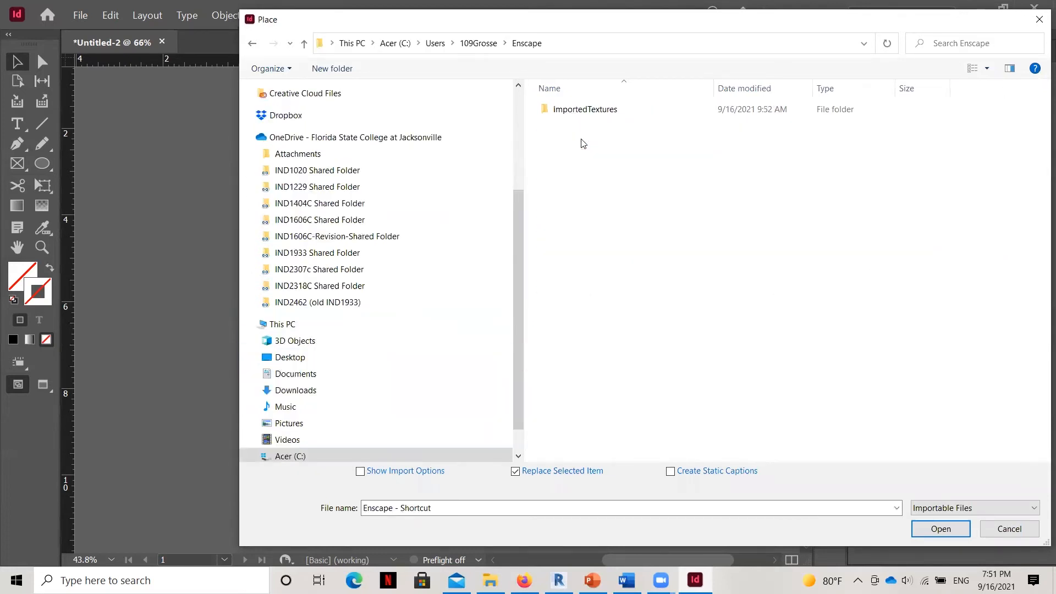
pyautogui.doubleClick(604, 112)
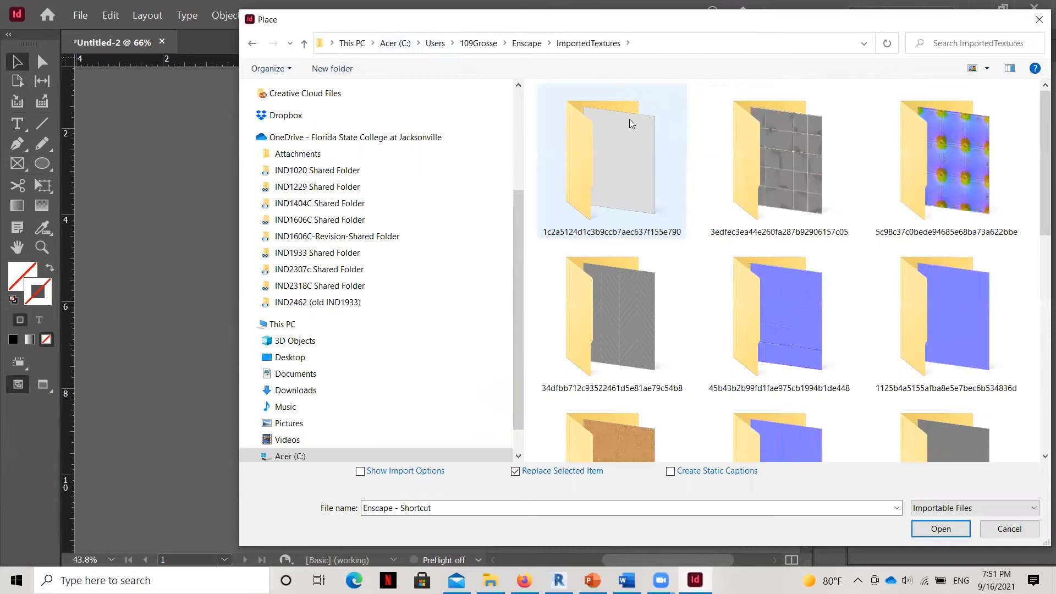
# Place the Wood_02_Chevron_albedo_1K texture into the uppermost small circle.
pyautogui.scroll(-10, 757, 215)
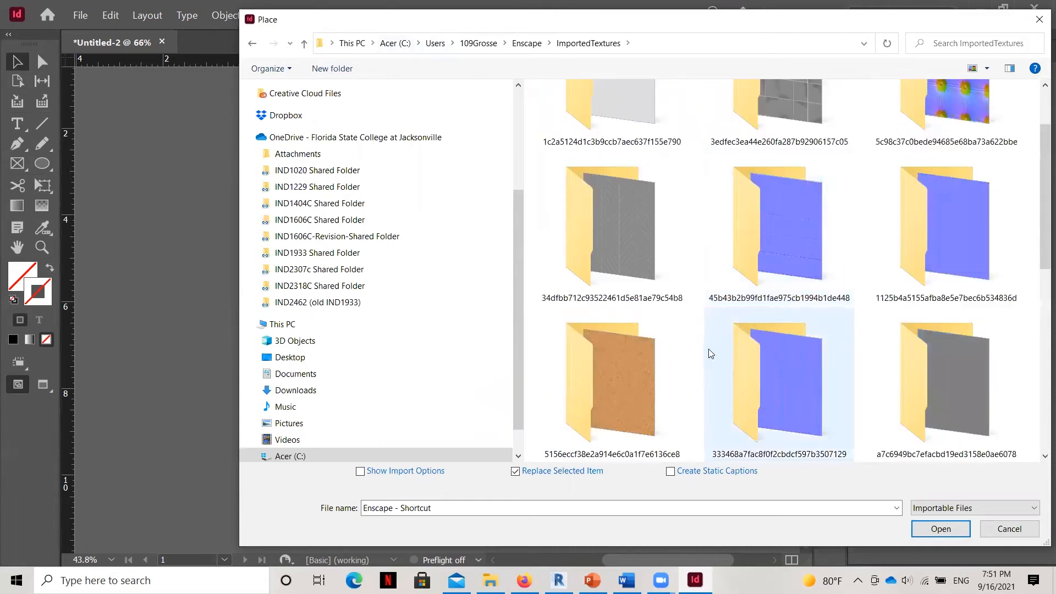
pyautogui.doubleClick(626, 230)
pyautogui.click(580, 122)
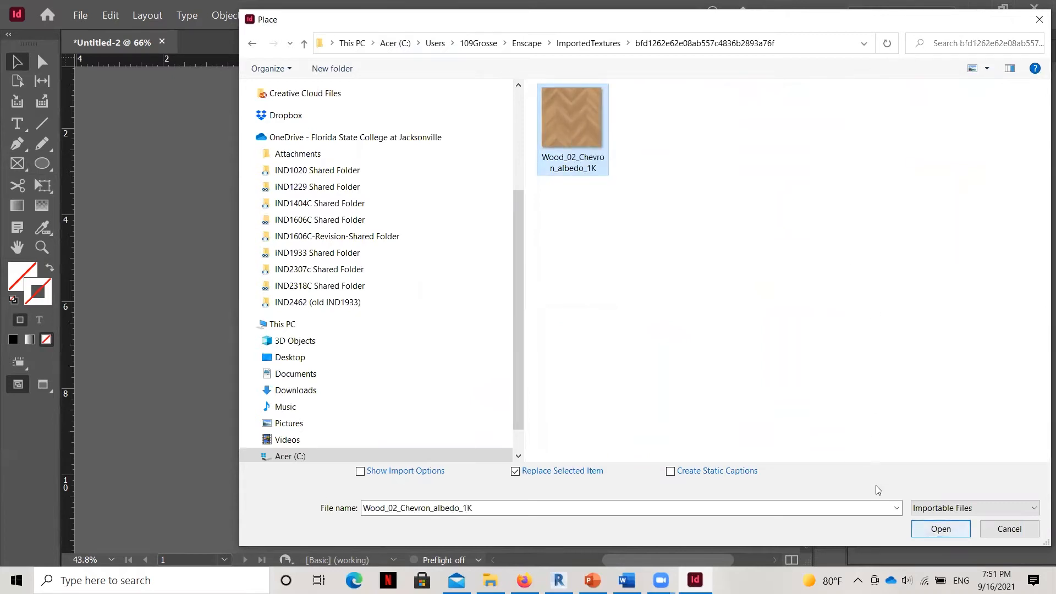
pyautogui.press('Return')
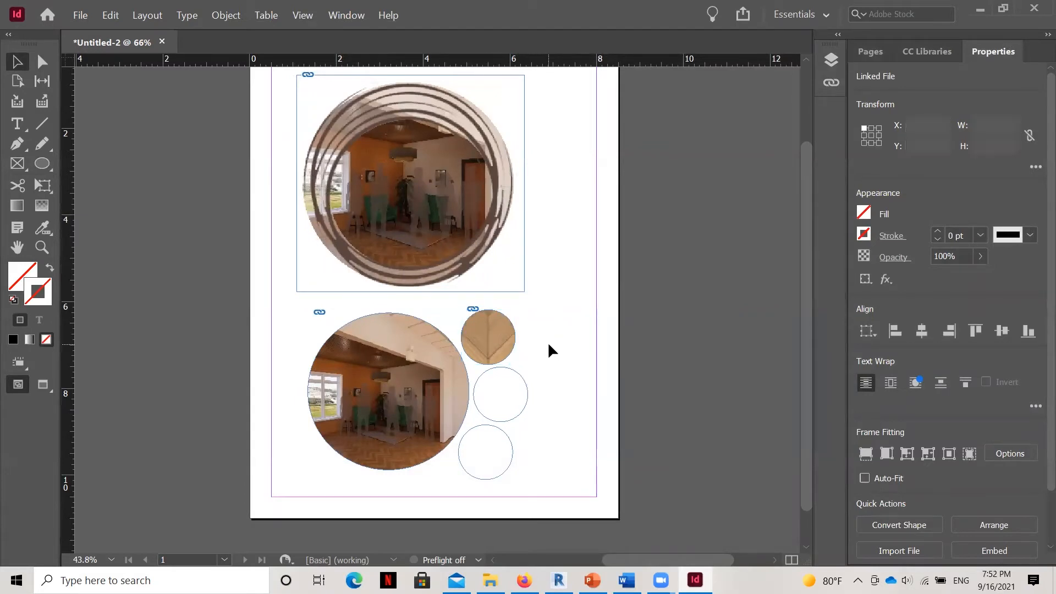
# Select the wood chevron image inside the uppermost small circle and scale it down to about 2.6 in square.
pyautogui.click(549, 345)
pyautogui.click(488, 332)
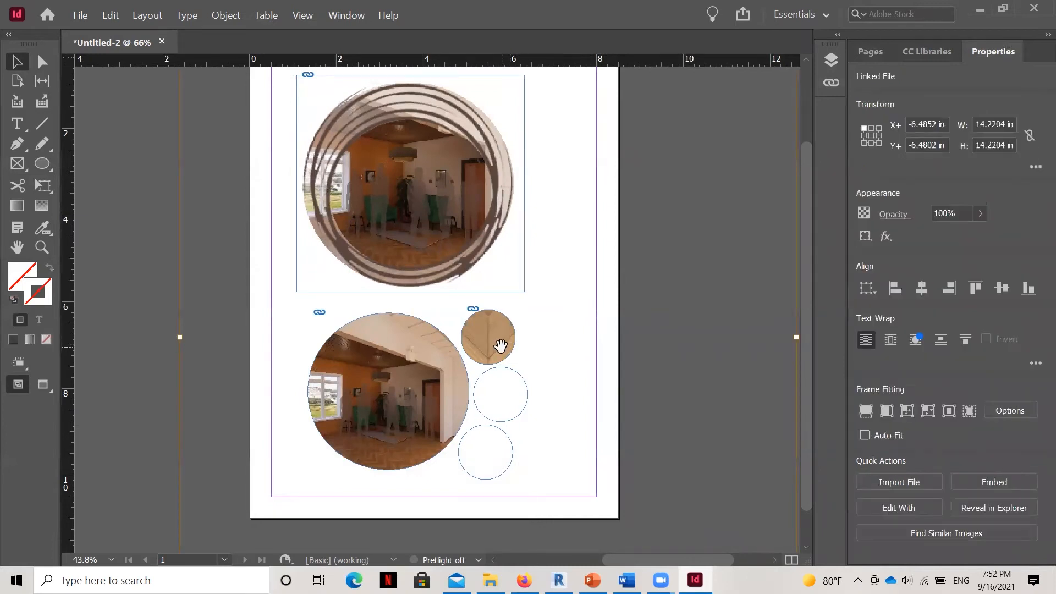
pyautogui.scroll(3, 365, 285)
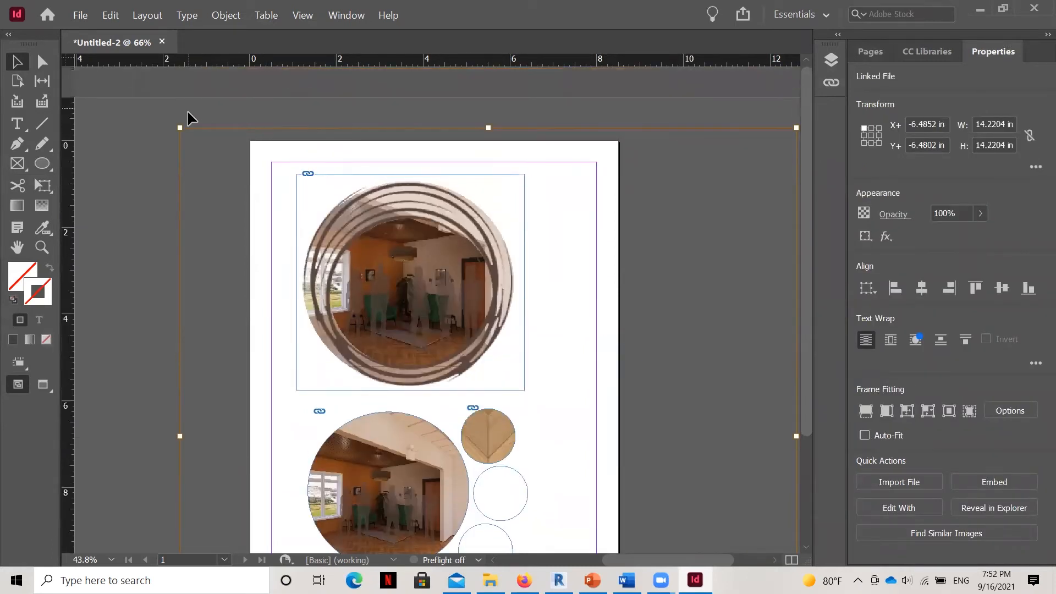
pyautogui.moveTo(179, 127); pyautogui.dragTo(460, 423)
pyautogui.scroll(-4, 542, 344)
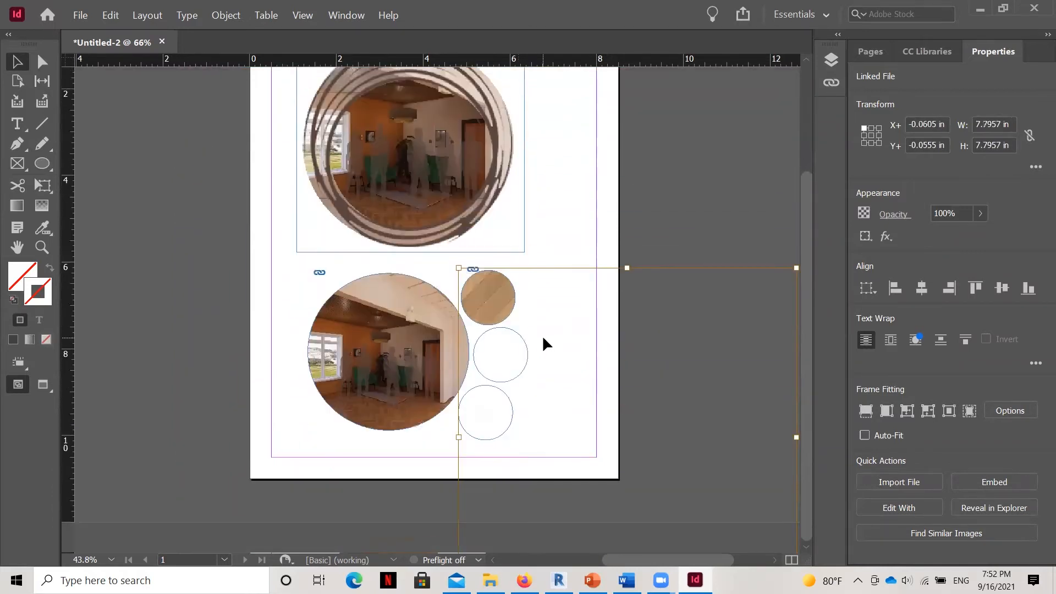
pyautogui.moveTo(625, 559); pyautogui.dragTo(659, 561)
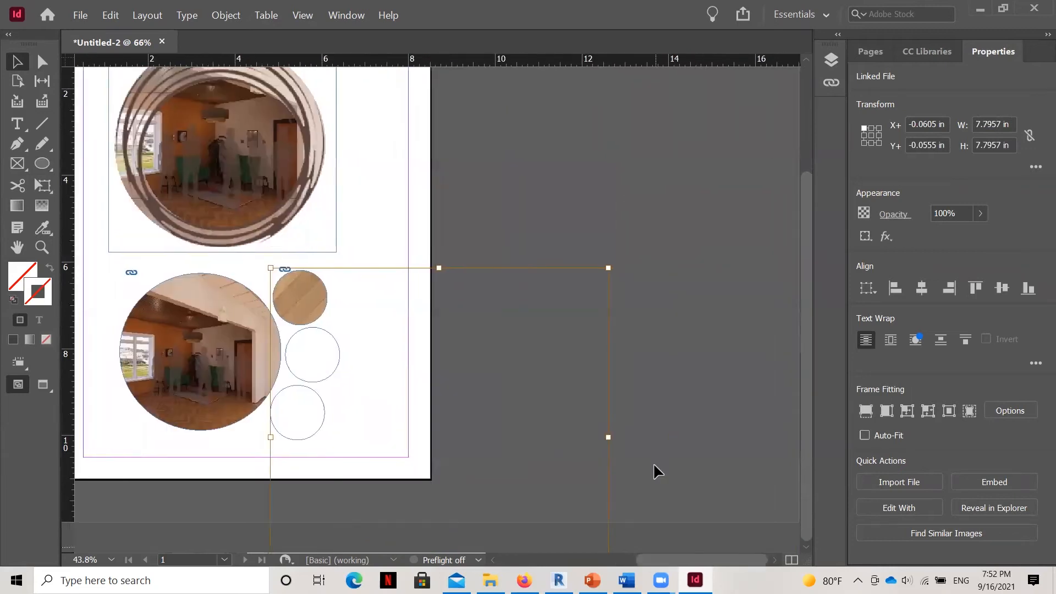
pyautogui.moveTo(609, 269); pyautogui.dragTo(272, 491)
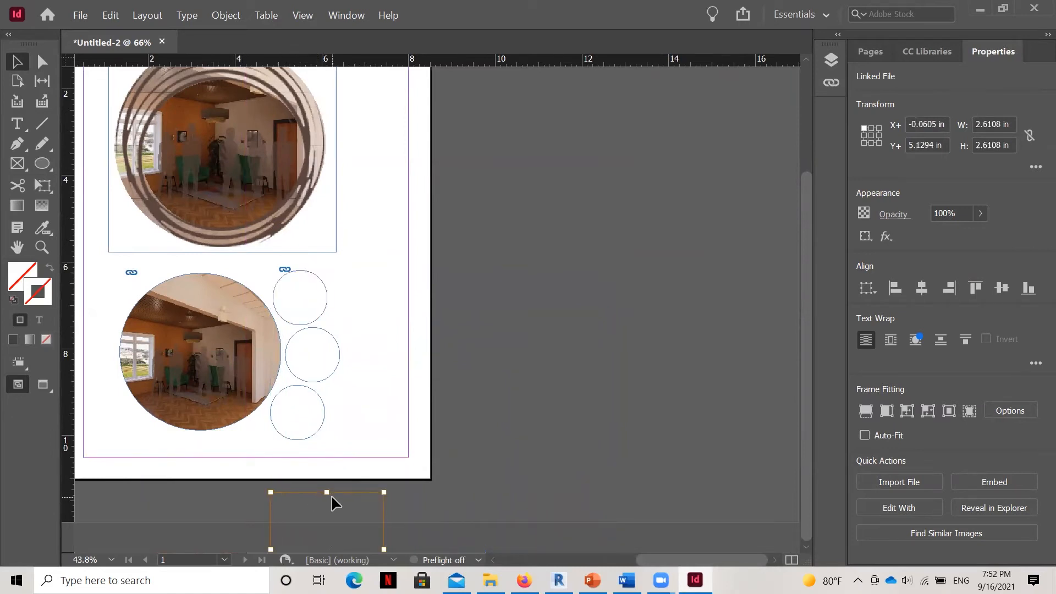
# Move the chevron image up to align with its circle, then shrink it to roughly the circle's size and deselect it.
pyautogui.moveTo(337, 494); pyautogui.dragTo(344, 274)
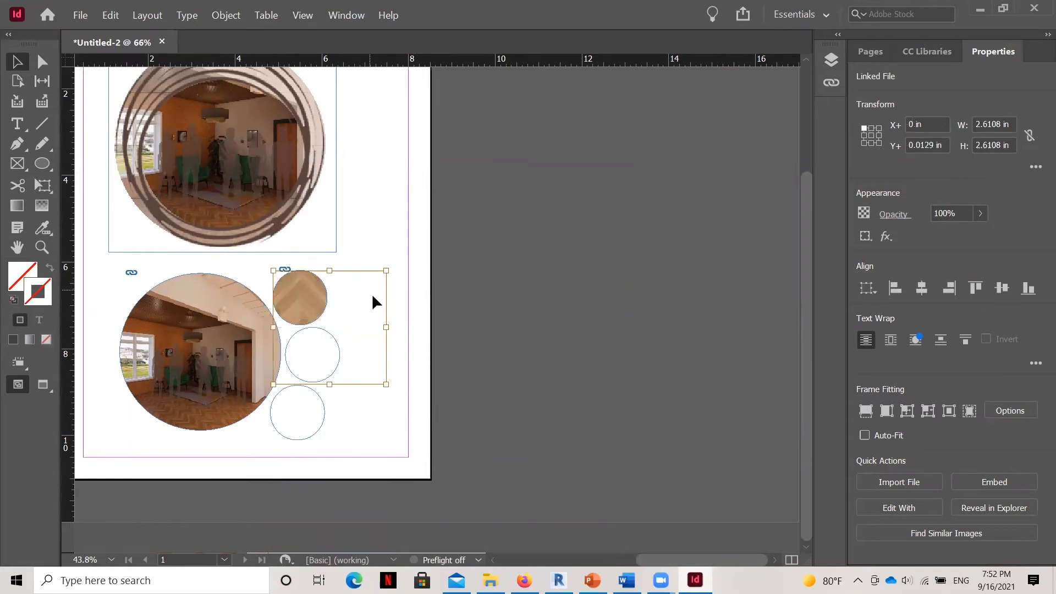
pyautogui.moveTo(385, 383); pyautogui.dragTo(329, 312)
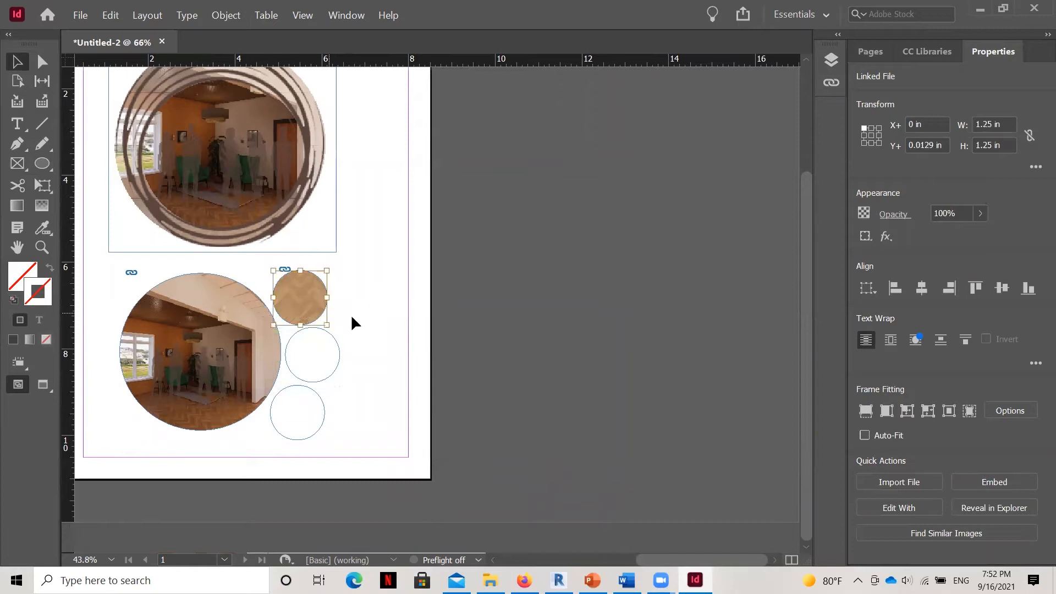
pyautogui.click(550, 311)
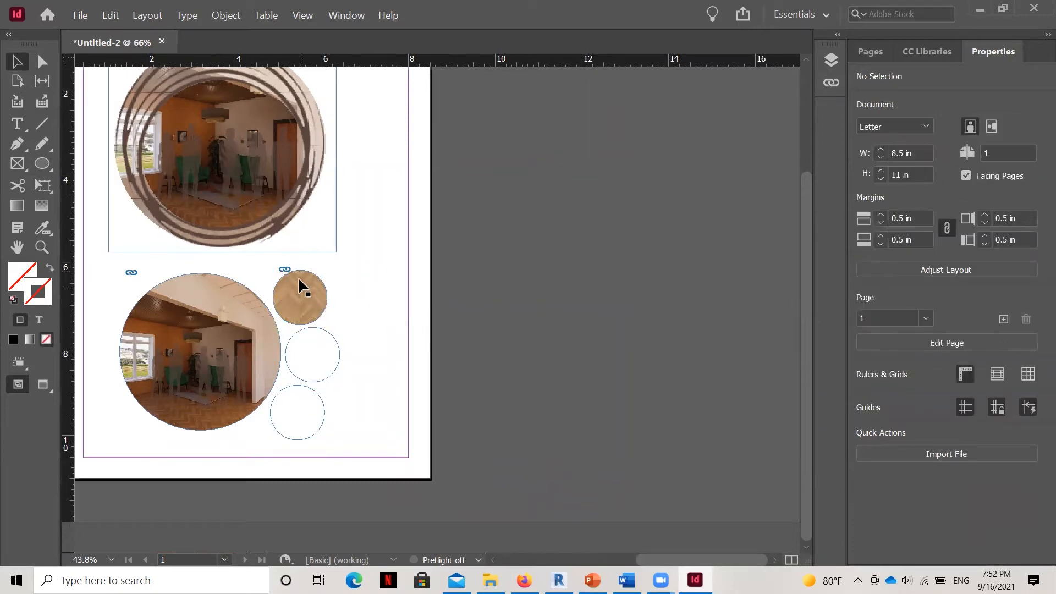
# Place the Cork_01_albedo_1k texture from the Enscape ImportedTextures folder into the middle small circle.
pyautogui.click(330, 333)
pyautogui.click(81, 16)
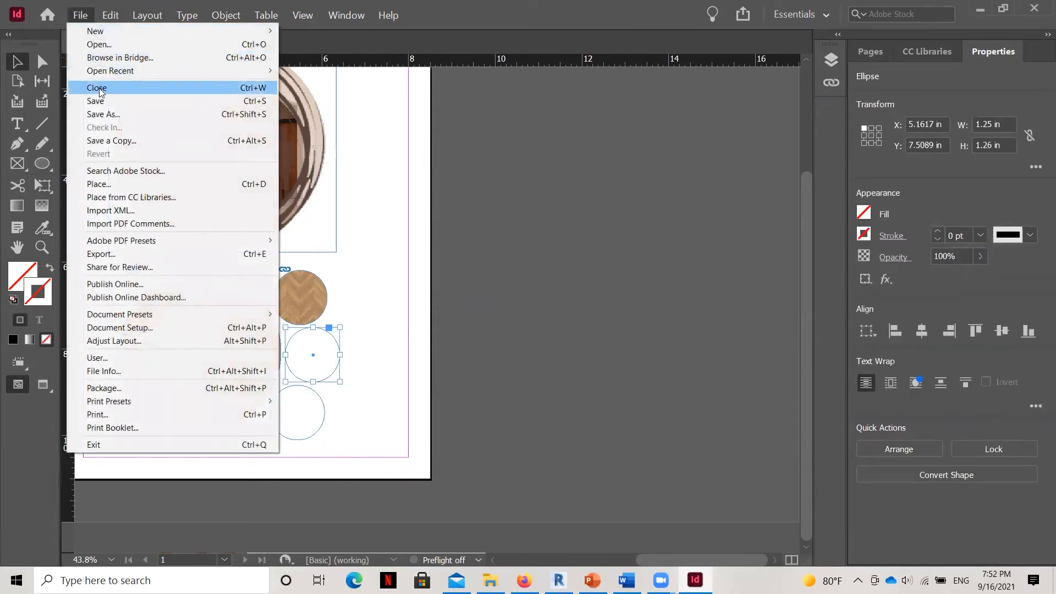
pyautogui.click(108, 184)
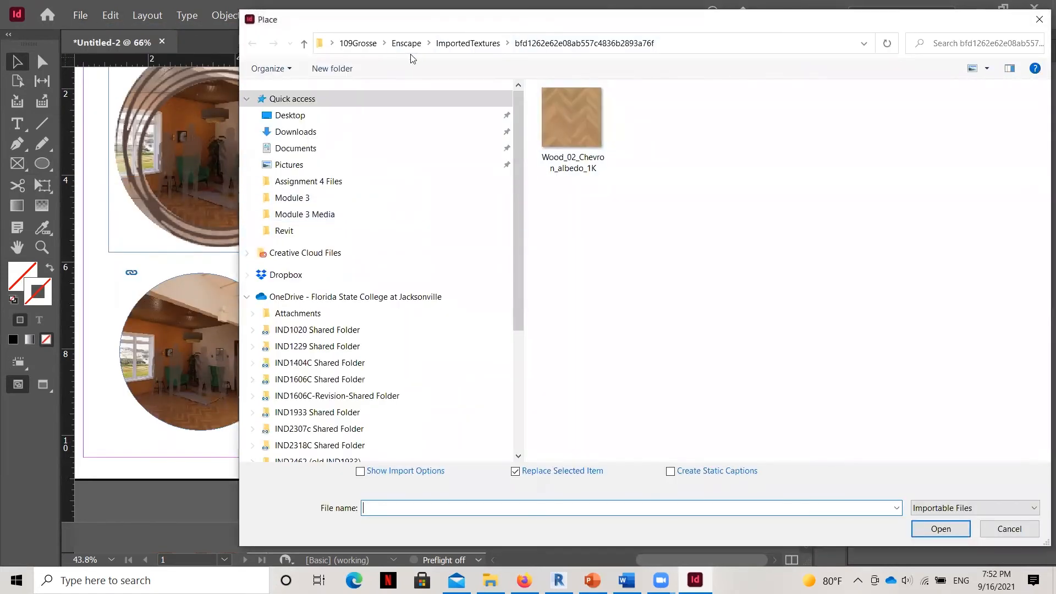
pyautogui.click(401, 44)
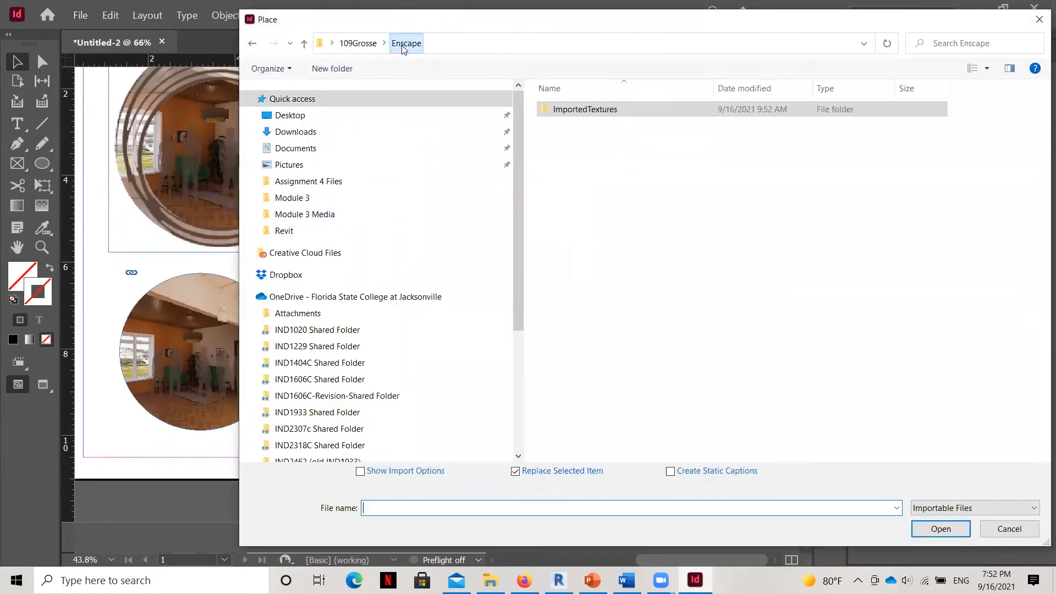
pyautogui.doubleClick(561, 118)
pyautogui.scroll(-2, 772, 269)
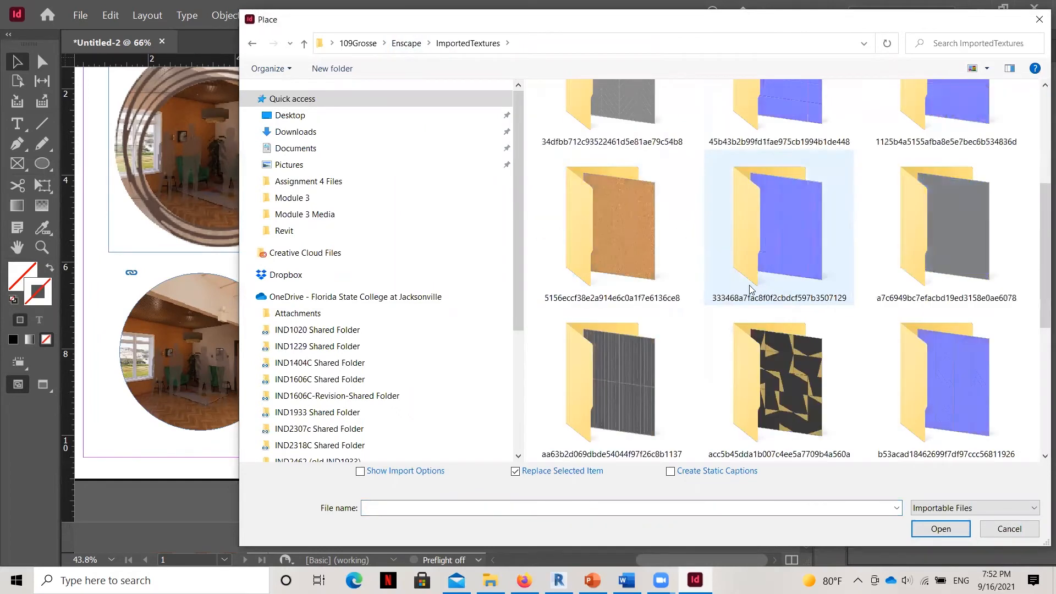
pyautogui.doubleClick(634, 258)
pyautogui.click(577, 136)
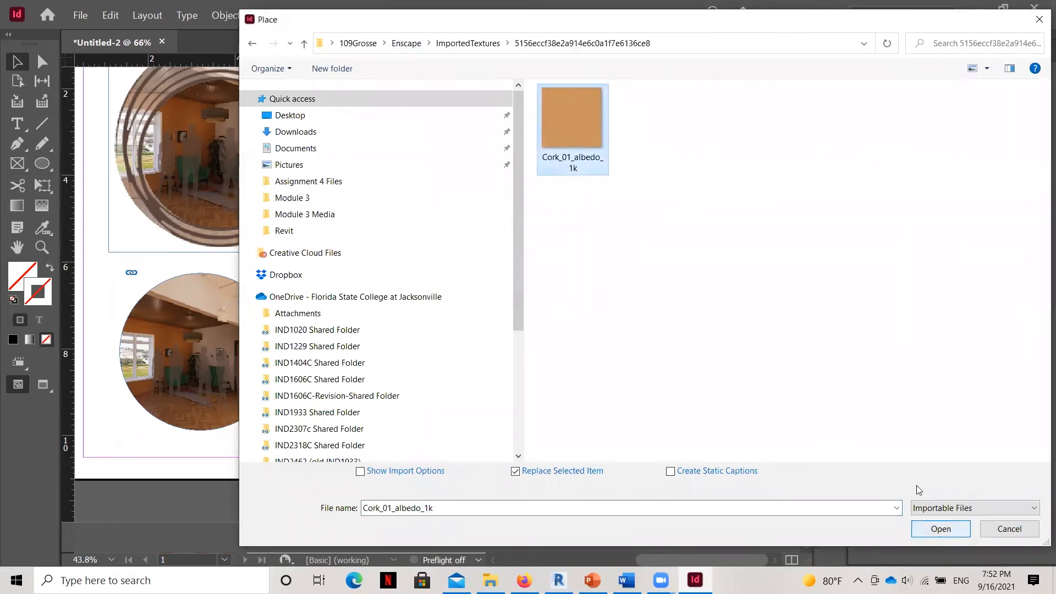
pyautogui.click(938, 529)
# Select the cork image inside the middle small circle and scale it down to about 7.7 in square.
pyautogui.click(319, 349)
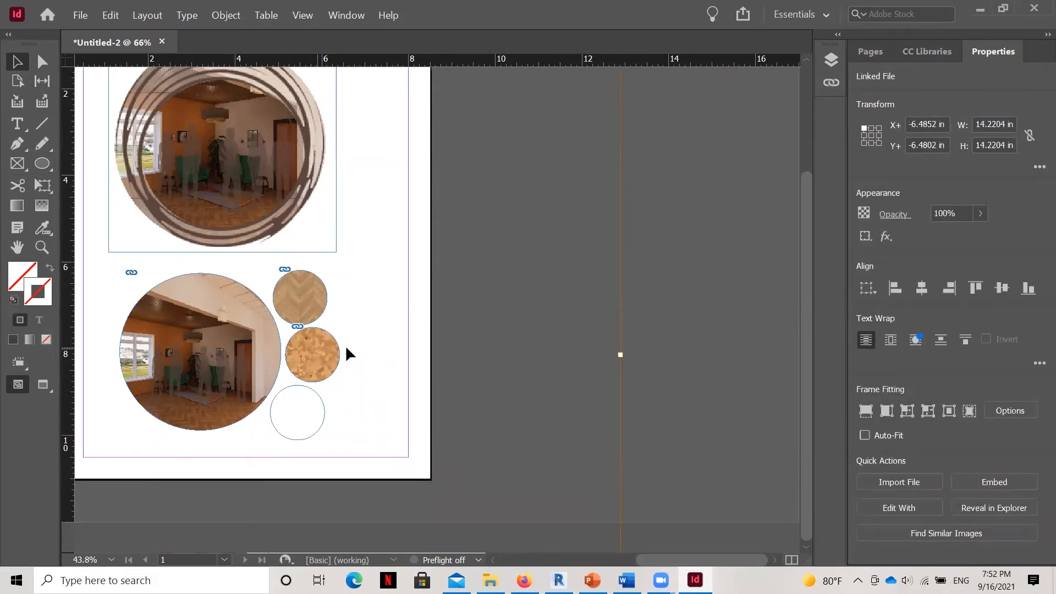
pyautogui.scroll(4, 556, 309)
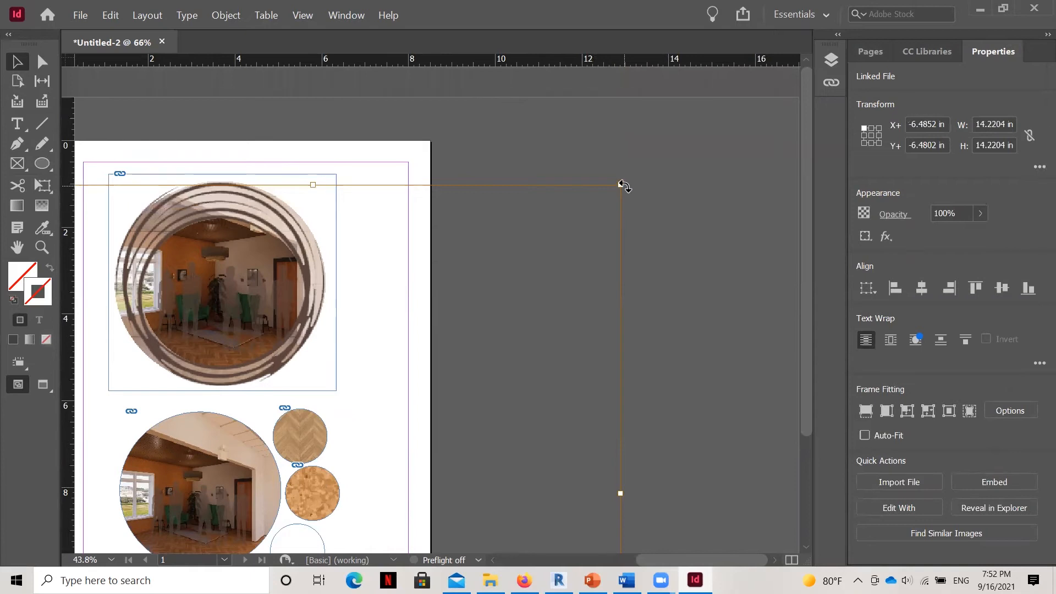
pyautogui.moveTo(617, 182); pyautogui.dragTo(341, 480)
pyautogui.moveTo(648, 557); pyautogui.dragTo(562, 556)
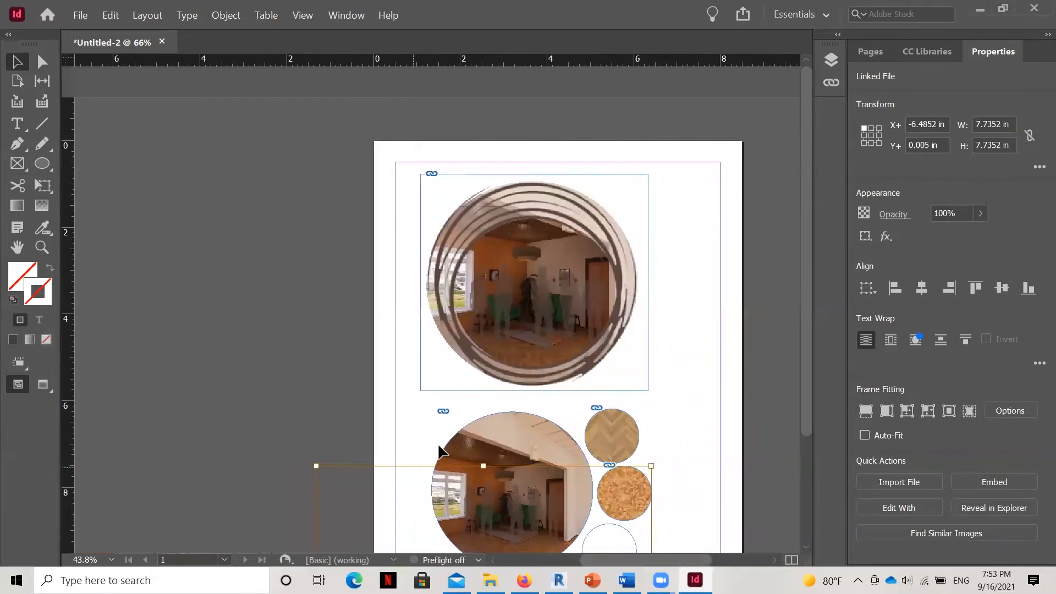
pyautogui.scroll(-3, 441, 434)
pyautogui.moveTo(316, 328); pyautogui.dragTo(604, 485)
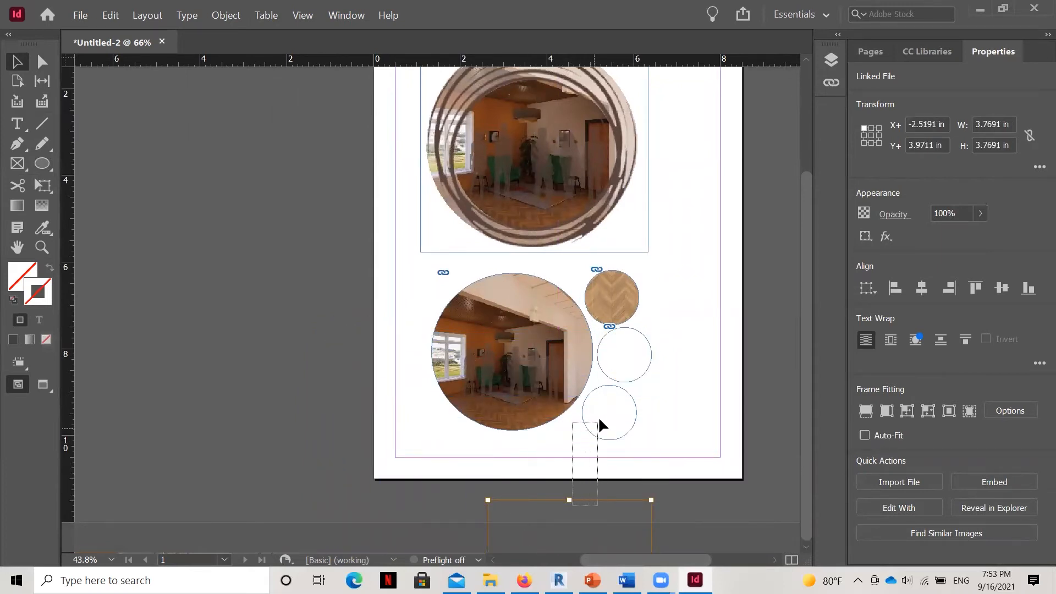
pyautogui.click(599, 488)
pyautogui.hotkey('ctrl', 'z')
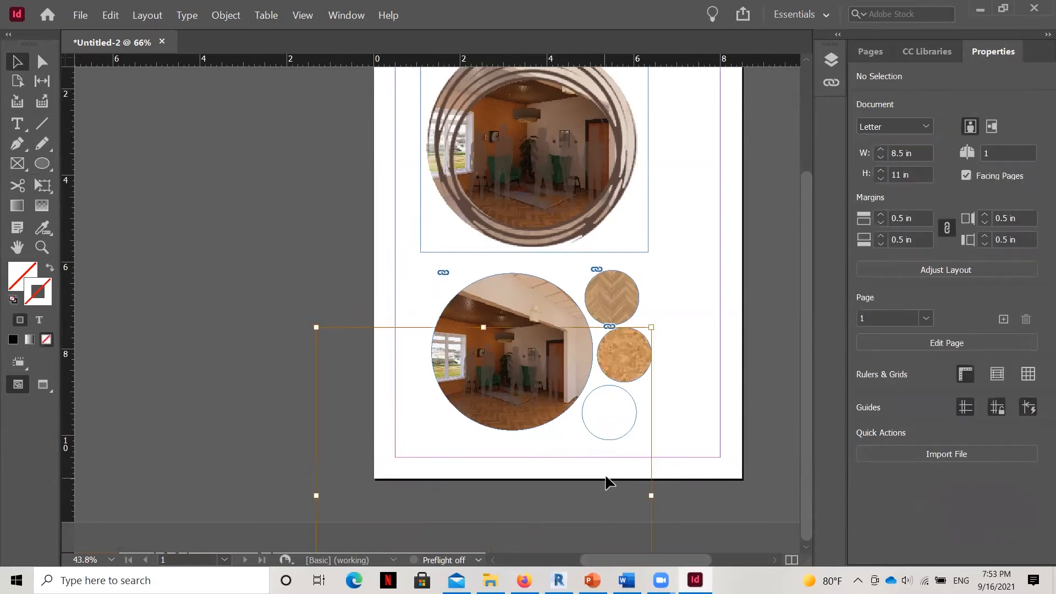
# Scale the cork image to about 3.2 in square, nudge it up over the middle small circle, and shrink it to roughly the circle's size.
pyautogui.moveTo(316, 328); pyautogui.dragTo(602, 482)
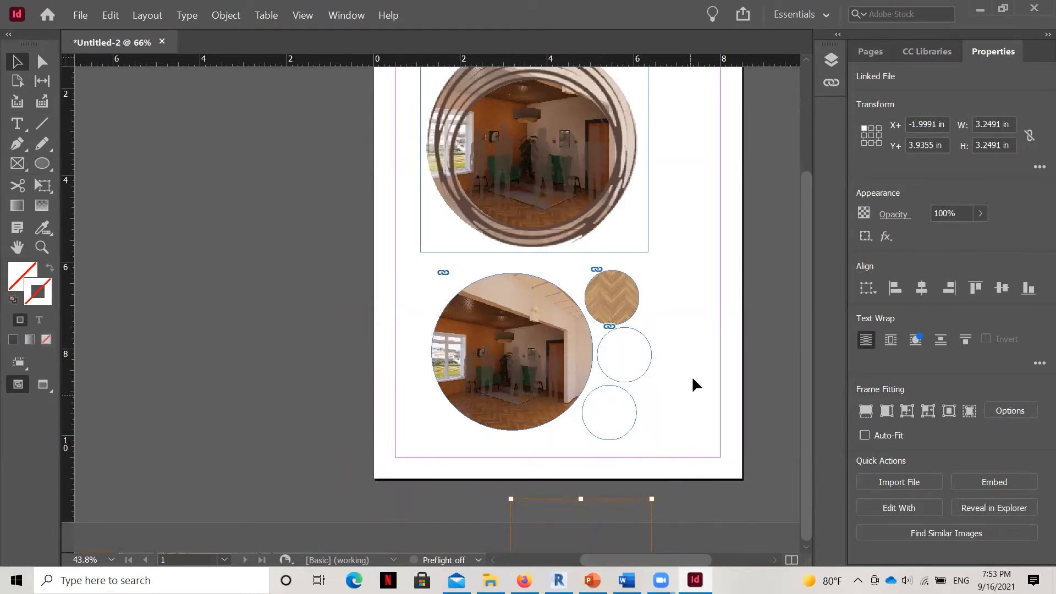
pyautogui.press('Up')
pyautogui.press('Up')
pyautogui.press('Up')
pyautogui.press('Up')
pyautogui.press('Up')
pyautogui.press('Up')
pyautogui.press('Up')
pyautogui.press('Up')
pyautogui.press('Up')
pyautogui.press('Up')
pyautogui.press('Up')
pyautogui.press('Up')
pyautogui.press('Up')
pyautogui.press('Up')
pyautogui.press('Up')
pyautogui.press('Up')
pyautogui.press('Up')
pyautogui.press('Up')
pyautogui.press('Up')
pyautogui.press('Up')
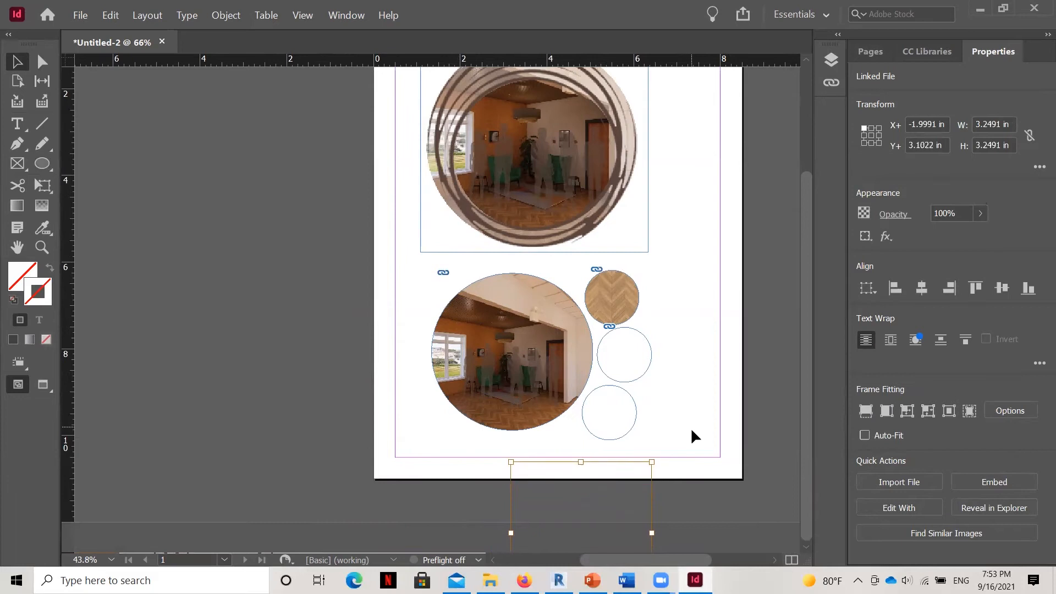
pyautogui.press('Up')
pyautogui.press('Up')
pyautogui.press('Up')
pyautogui.press('Up')
pyautogui.press('Up')
pyautogui.press('Up')
pyautogui.press('Up')
pyautogui.press('Up')
pyautogui.press('Up')
pyautogui.press('Up')
pyautogui.press('Up')
pyautogui.press('Up')
pyautogui.press('Up')
pyautogui.press('Up')
pyautogui.press('Up')
pyautogui.press('Up')
pyautogui.press('Up')
pyautogui.press('Up')
pyautogui.press('Up')
pyautogui.press('Up')
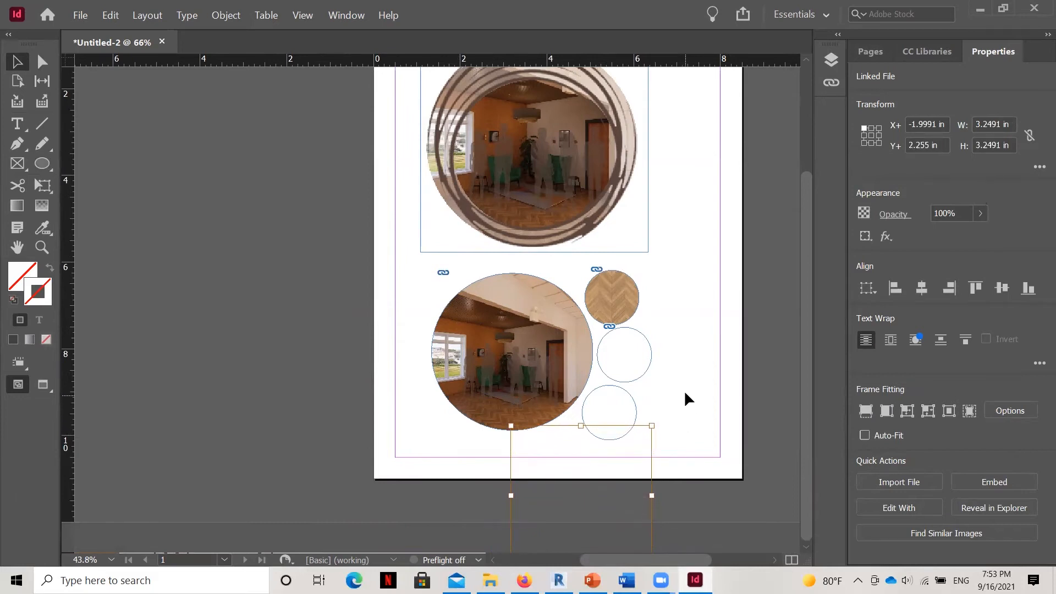
pyautogui.press('Up')
pyautogui.press('Up')
pyautogui.press('Up')
pyautogui.press('Up')
pyautogui.press('Up')
pyautogui.press('Up')
pyautogui.press('Up')
pyautogui.press('Up')
pyautogui.press('Up')
pyautogui.press('Up')
pyautogui.press('Up')
pyautogui.press('Up')
pyautogui.press('Up')
pyautogui.press('Up')
pyautogui.press('Up')
pyautogui.press('Up')
pyautogui.press('Up')
pyautogui.press('Up')
pyautogui.press('Up')
pyautogui.press('Up')
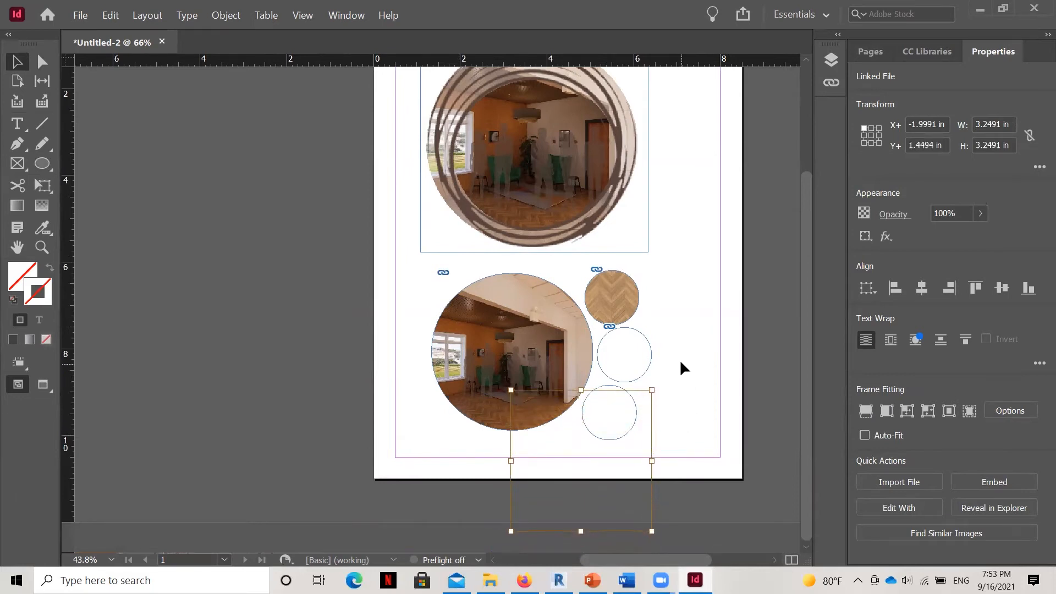
pyautogui.press('Up')
pyautogui.press('Up')
pyautogui.press('Up')
pyautogui.press('Up')
pyautogui.press('Up')
pyautogui.press('Up')
pyautogui.press('Up')
pyautogui.press('Up')
pyautogui.press('Up')
pyautogui.press('Up')
pyautogui.press('Up')
pyautogui.press('Up')
pyautogui.press('Up')
pyautogui.press('Up')
pyautogui.press('Up')
pyautogui.press('Up')
pyautogui.press('Up')
pyautogui.press('Up')
pyautogui.press('Up')
pyautogui.press('Up')
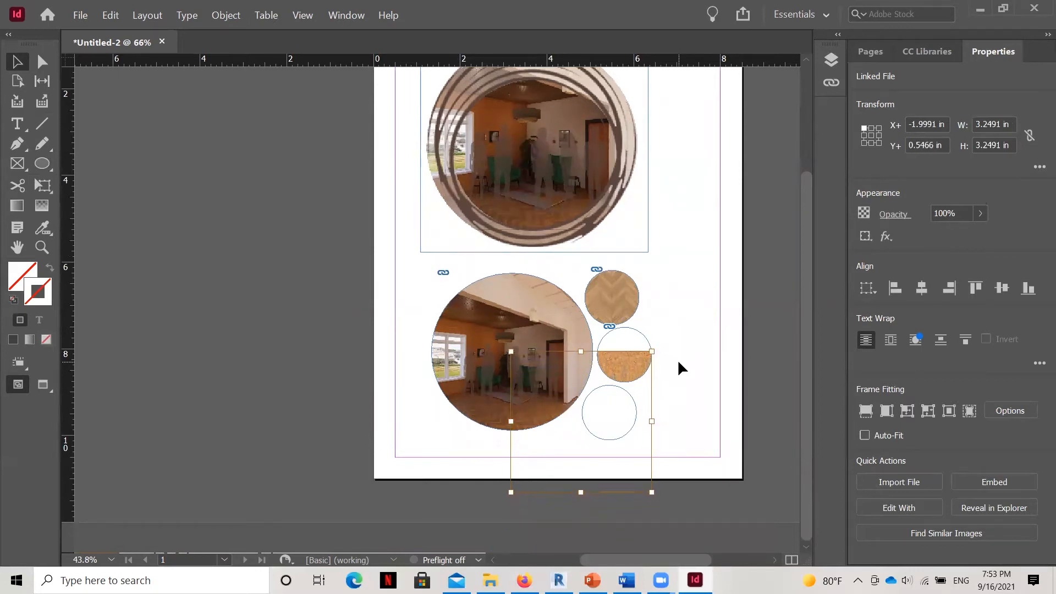
pyautogui.press('Up')
pyautogui.press('Up')
pyautogui.press('Up')
pyautogui.press('Up')
pyautogui.press('Up')
pyautogui.press('Up')
pyautogui.press('Up')
pyautogui.press('Up')
pyautogui.press('Up')
pyautogui.press('Up')
pyautogui.press('Up')
pyautogui.press('Up')
pyautogui.press('Up')
pyautogui.press('Up')
pyautogui.press('Up')
pyautogui.press('Up')
pyautogui.press('Up')
pyautogui.press('Up')
pyautogui.press('Up')
pyautogui.press('Up')
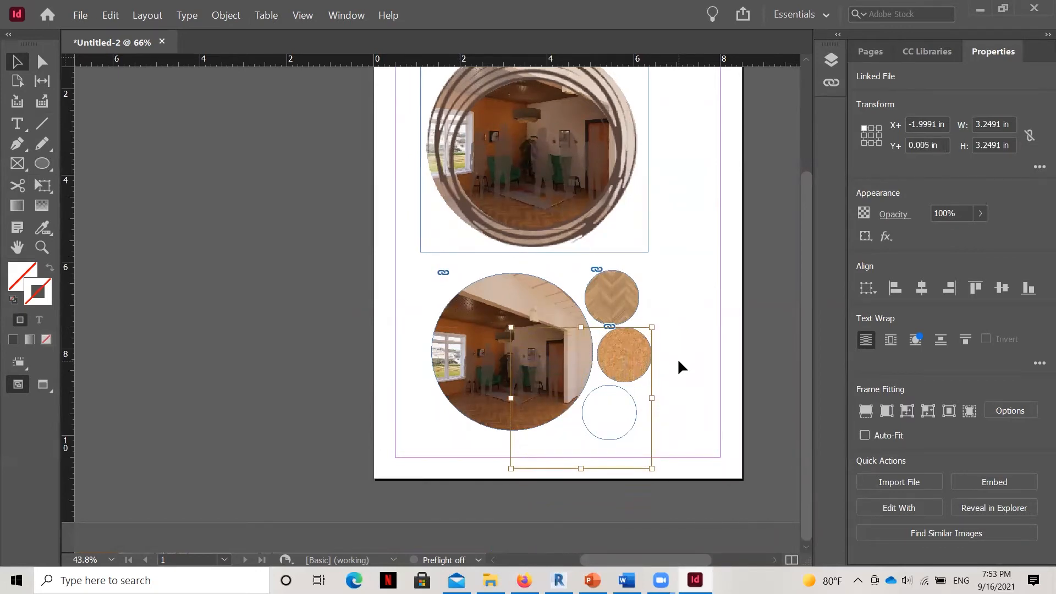
pyautogui.press('Up')
pyautogui.press('Up')
pyautogui.moveTo(509, 464); pyautogui.dragTo(604, 378)
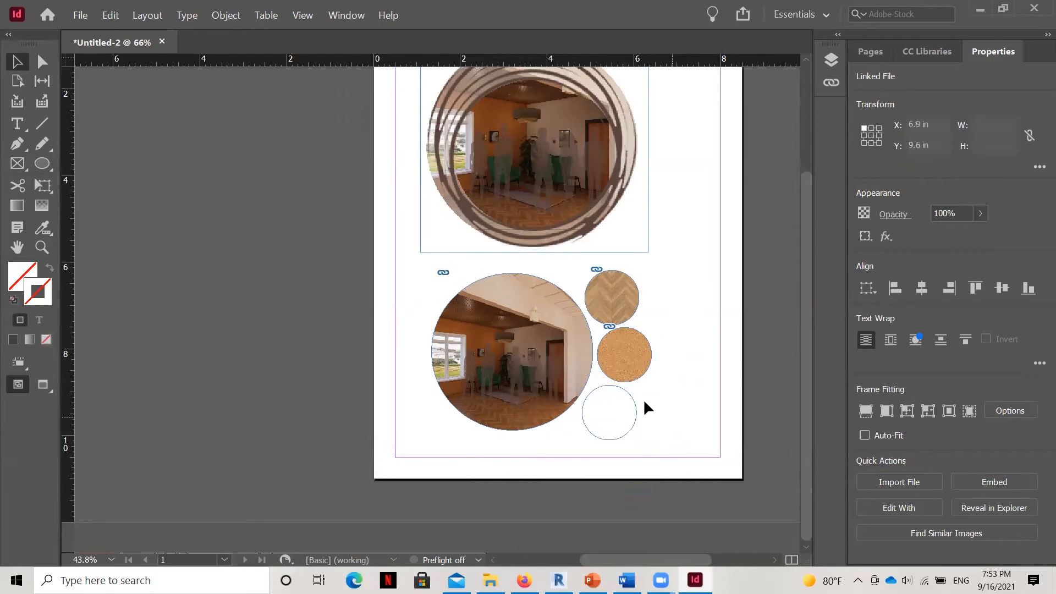
# Place the Ceiling_Panels_07_Albedo_1k texture from the Enscape ImportedTextures folder into the lowest small circle.
pyautogui.click(608, 414)
pyautogui.click(620, 434)
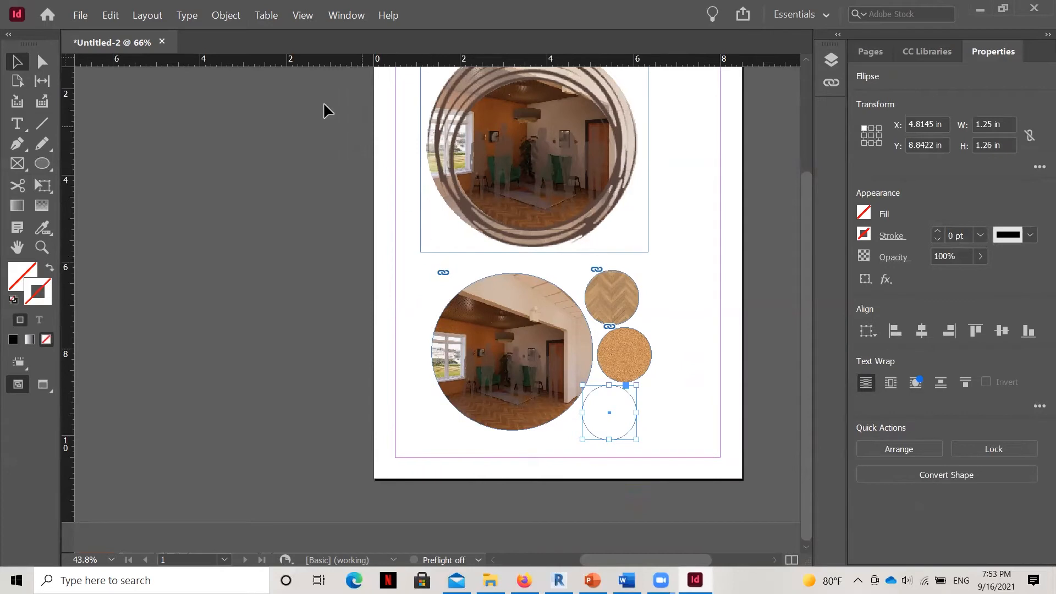
pyautogui.click(80, 14)
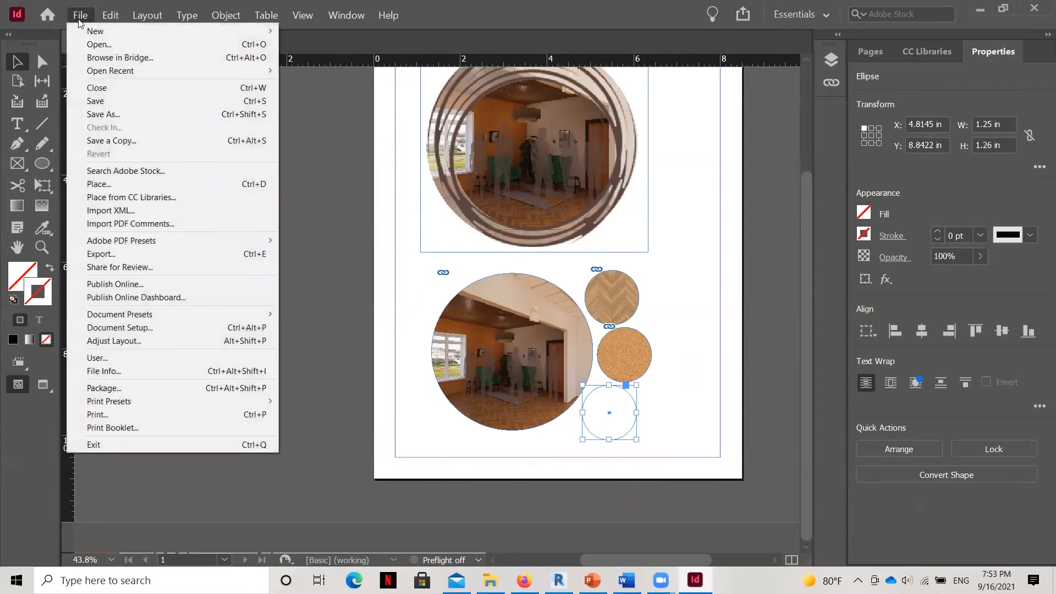
pyautogui.click(99, 185)
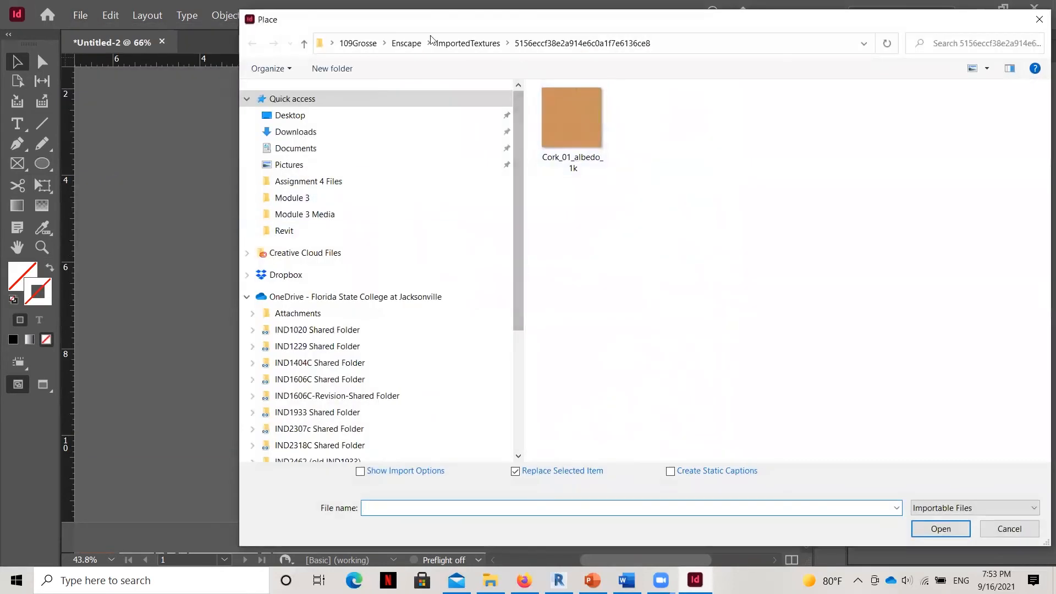
pyautogui.click(396, 45)
pyautogui.doubleClick(682, 110)
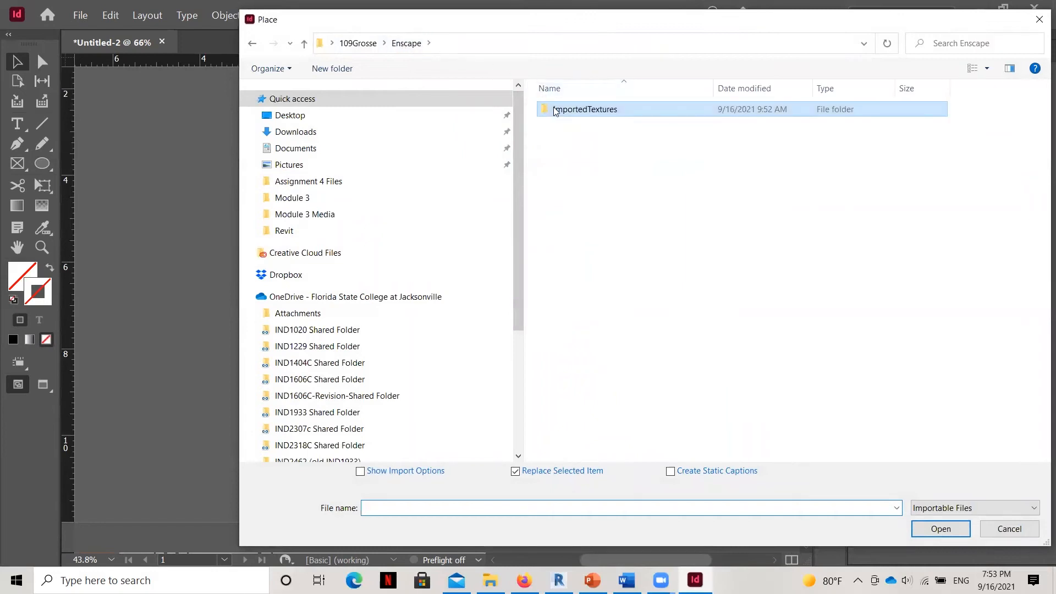
pyautogui.scroll(-10, 693, 253)
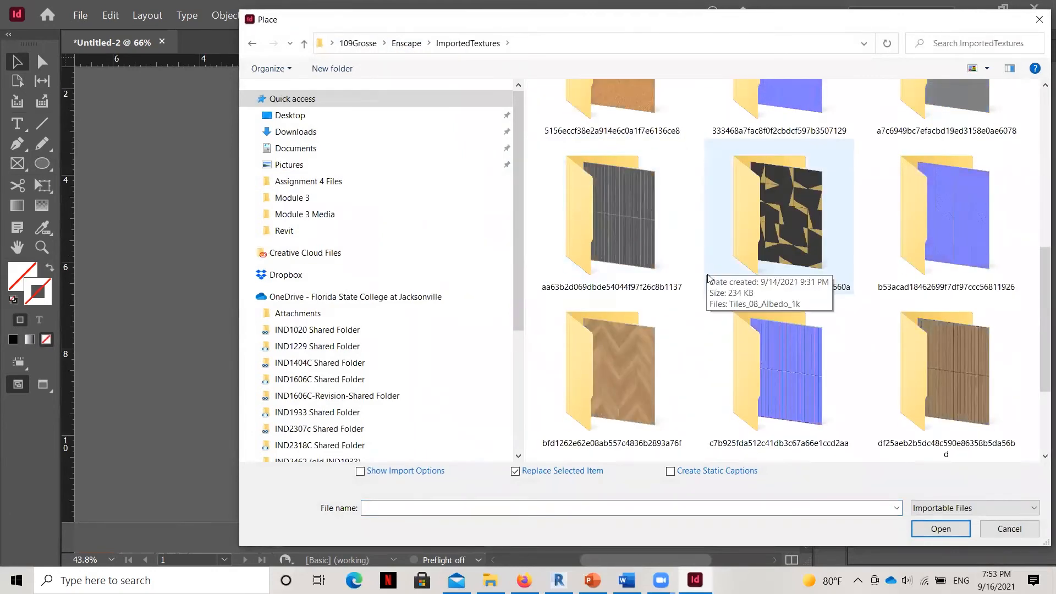
pyautogui.scroll(4, 860, 348)
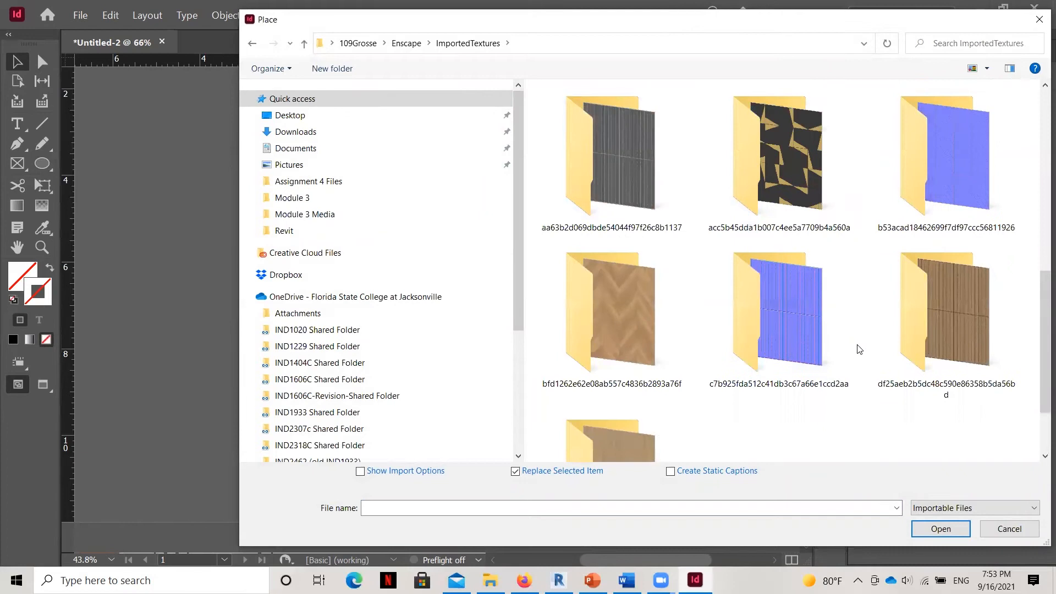
pyautogui.scroll(3, 857, 346)
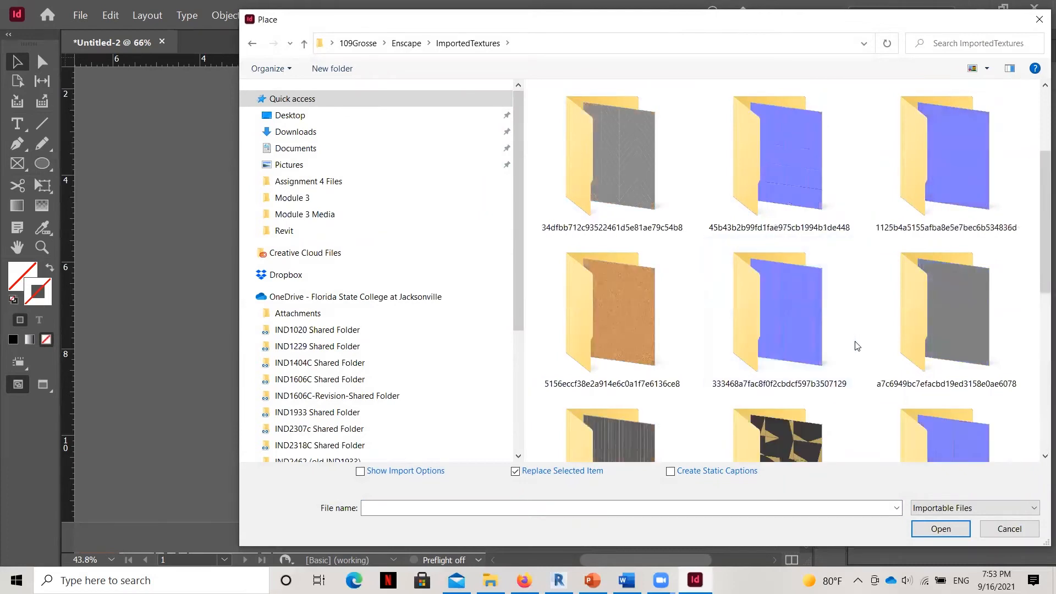
pyautogui.scroll(3, 857, 346)
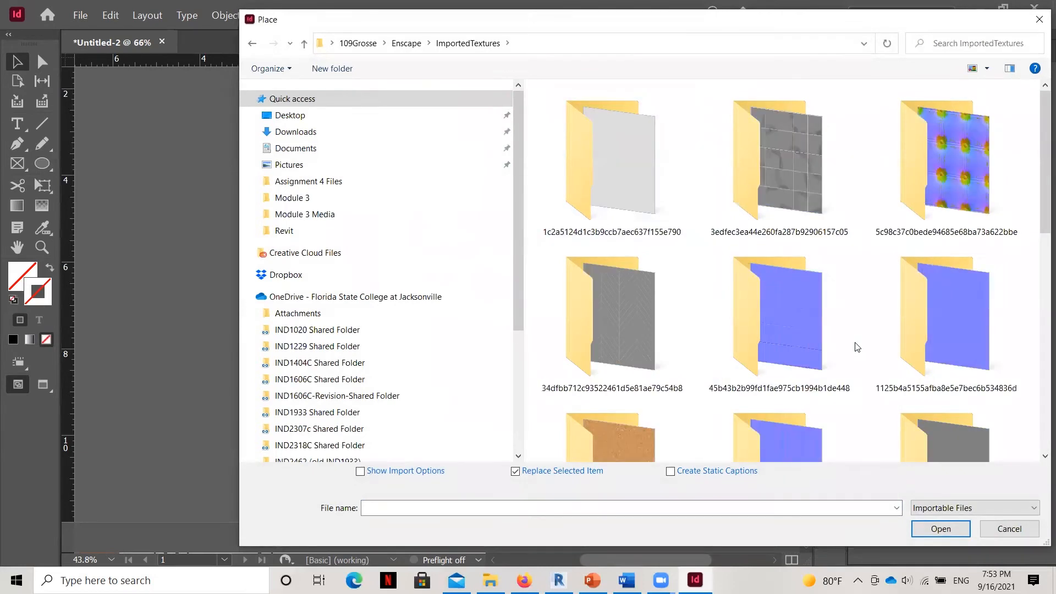
pyautogui.scroll(-5, 855, 349)
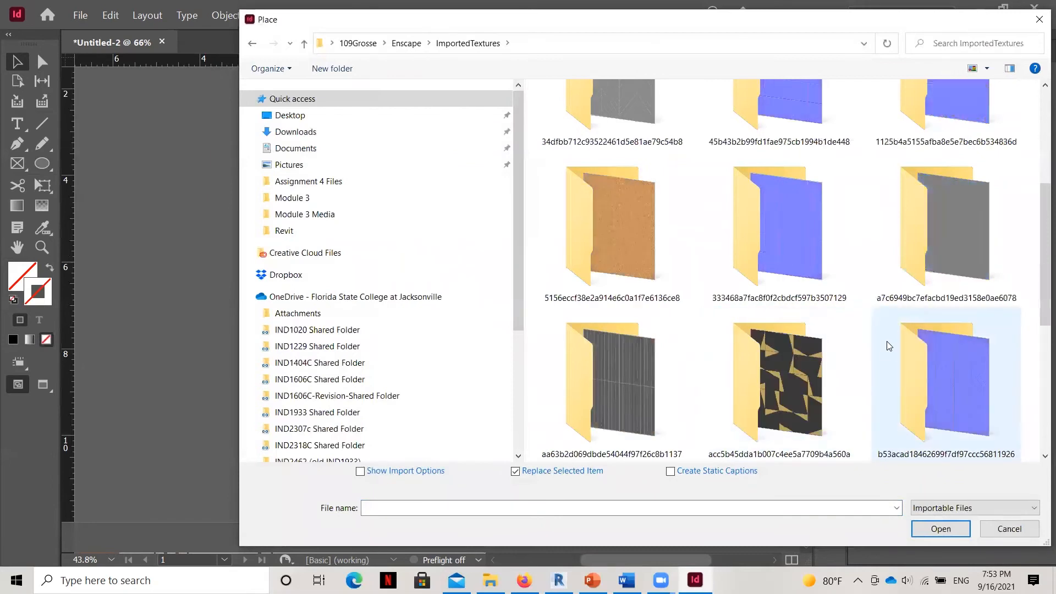
pyautogui.scroll(-3, 886, 345)
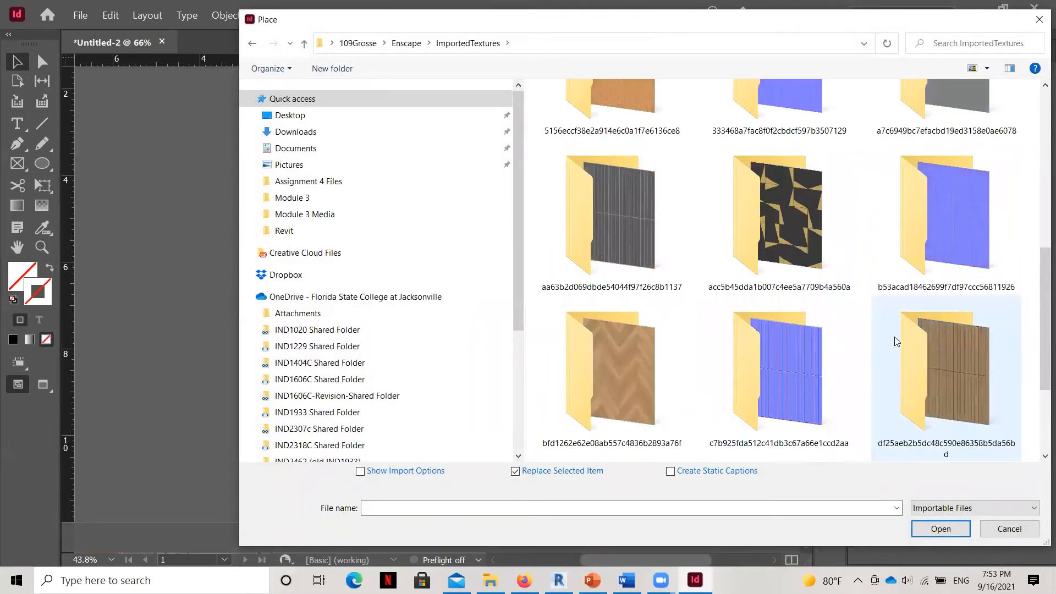
pyautogui.doubleClick(948, 360)
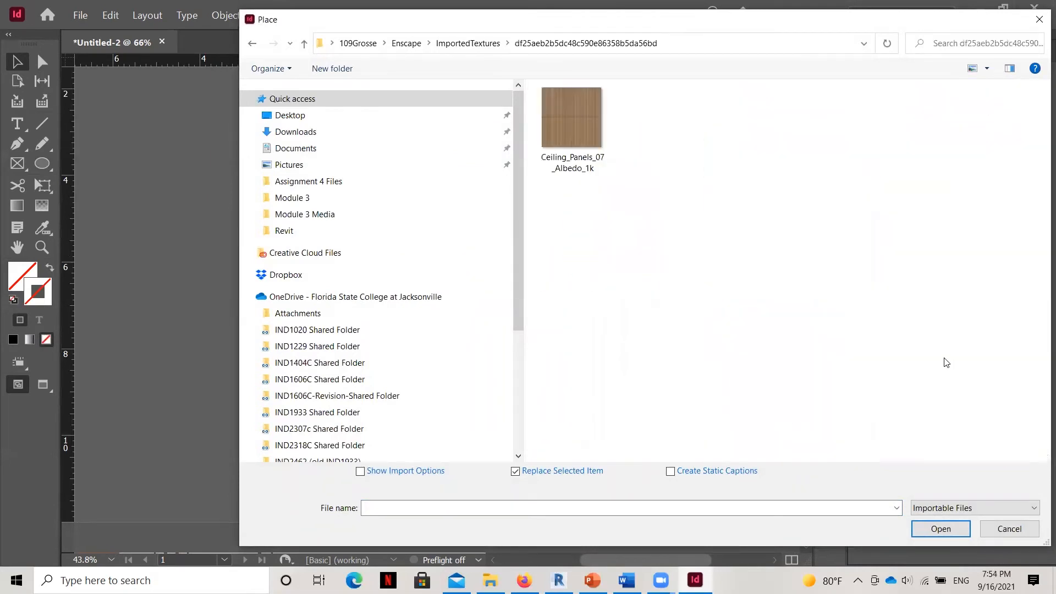
pyautogui.doubleClick(571, 127)
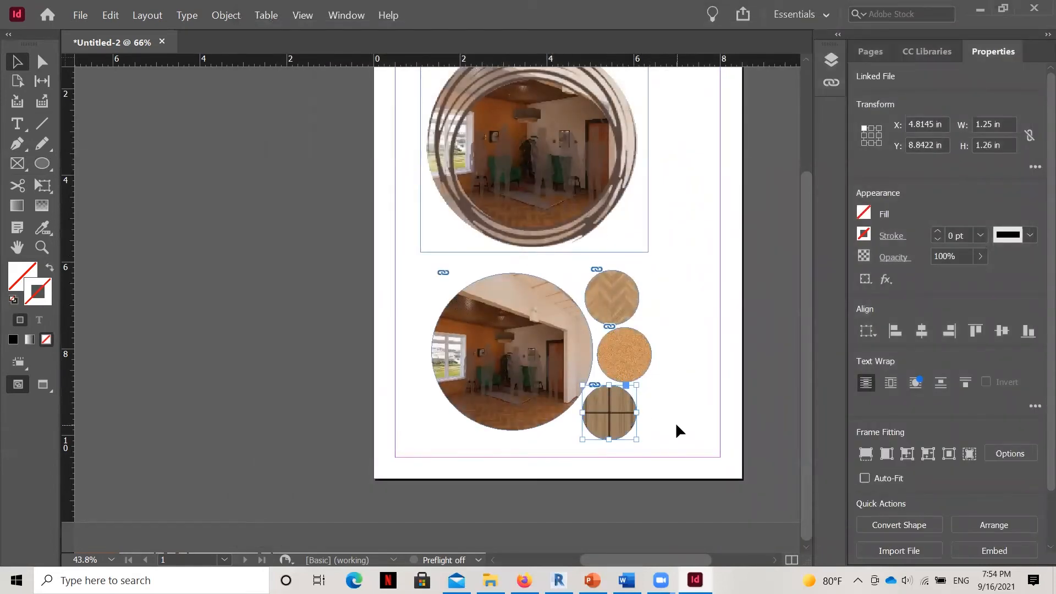
# Select the ceiling panel image inside the lowest small circle and scale it down to about 2.8 in square.
pyautogui.doubleClick(630, 428)
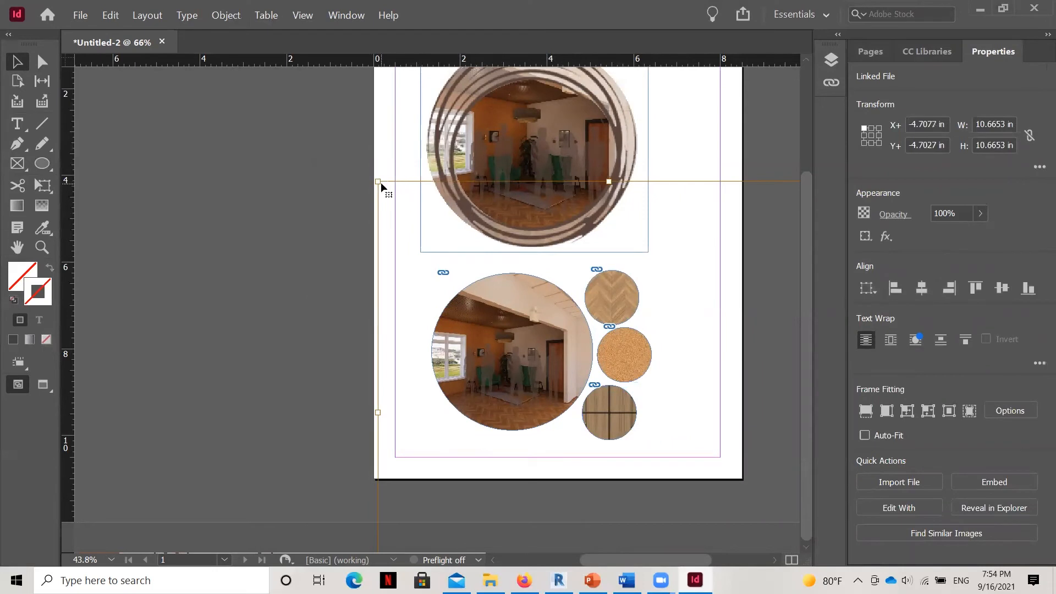
pyautogui.moveTo(382, 183); pyautogui.dragTo(582, 385)
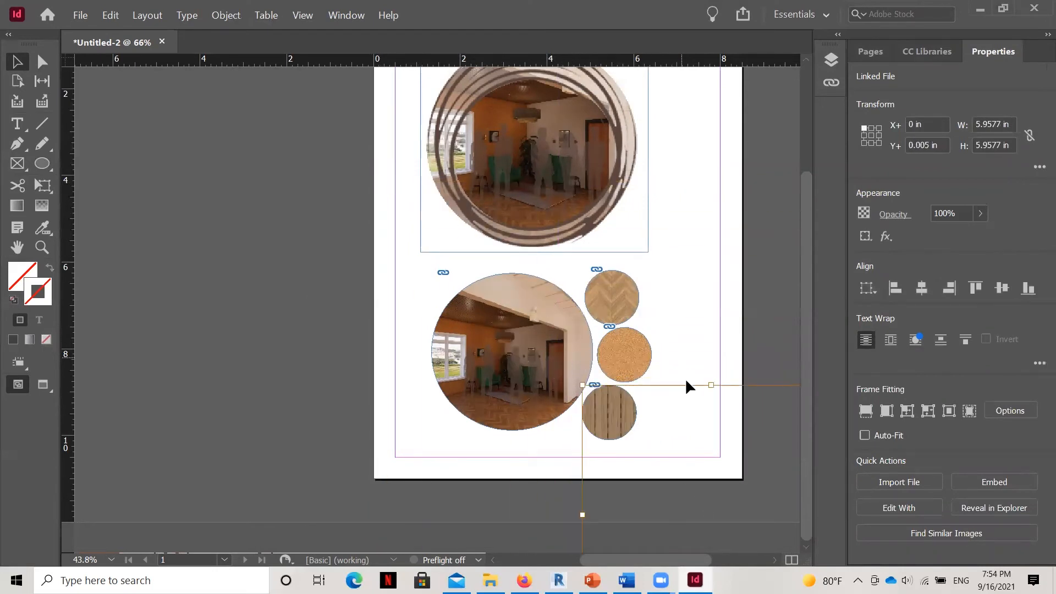
pyautogui.moveTo(639, 559); pyautogui.dragTo(731, 566)
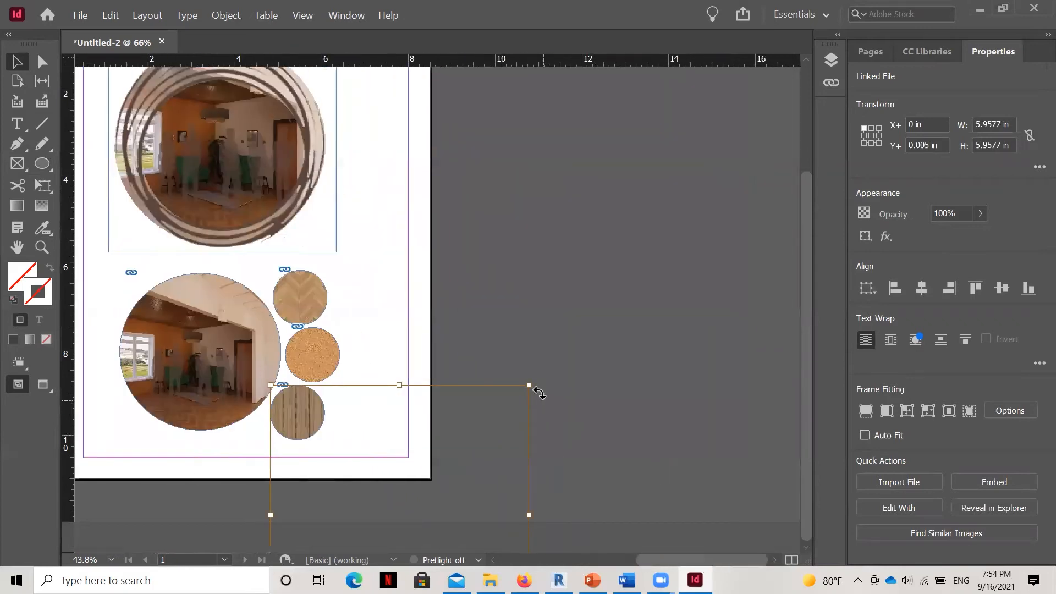
pyautogui.moveTo(529, 385); pyautogui.dragTo(301, 514)
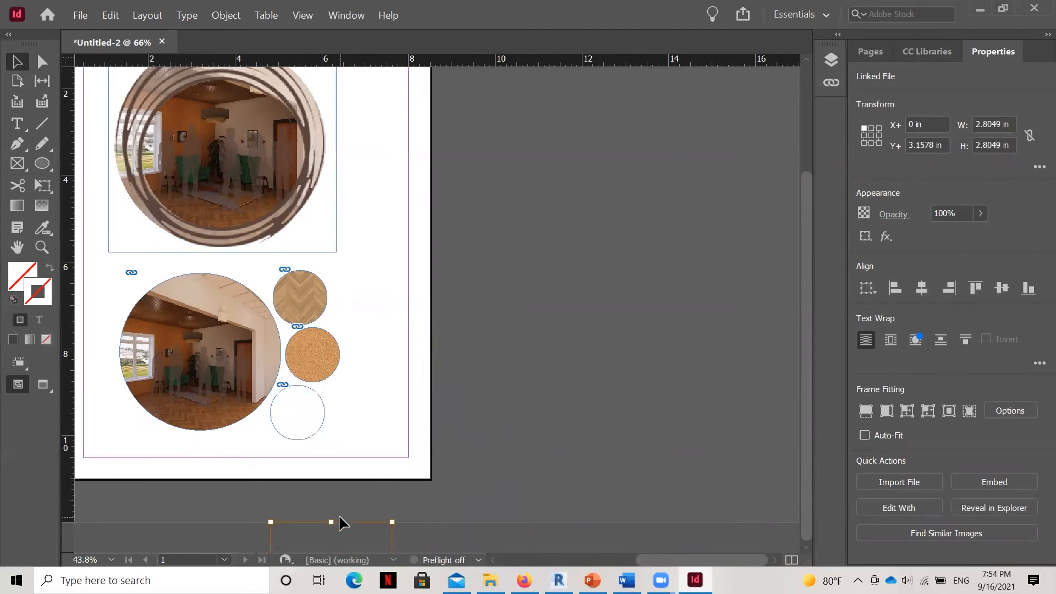
# Move the ceiling panel image up over its circle, shrink it to about 1.3 in square and deselect it.
pyautogui.moveTo(338, 517); pyautogui.dragTo(337, 391)
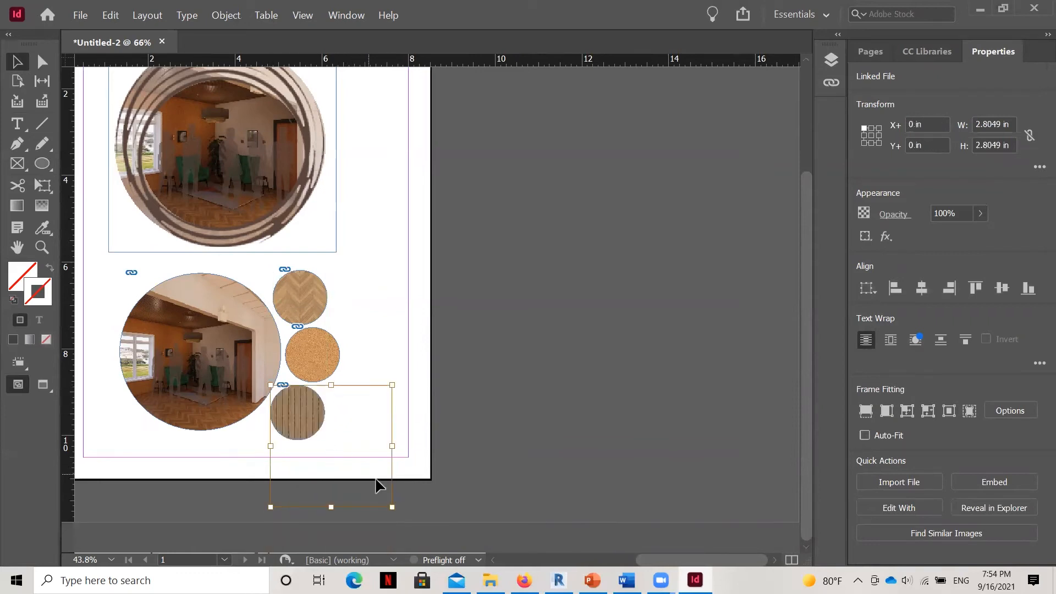
pyautogui.moveTo(392, 506); pyautogui.dragTo(328, 434)
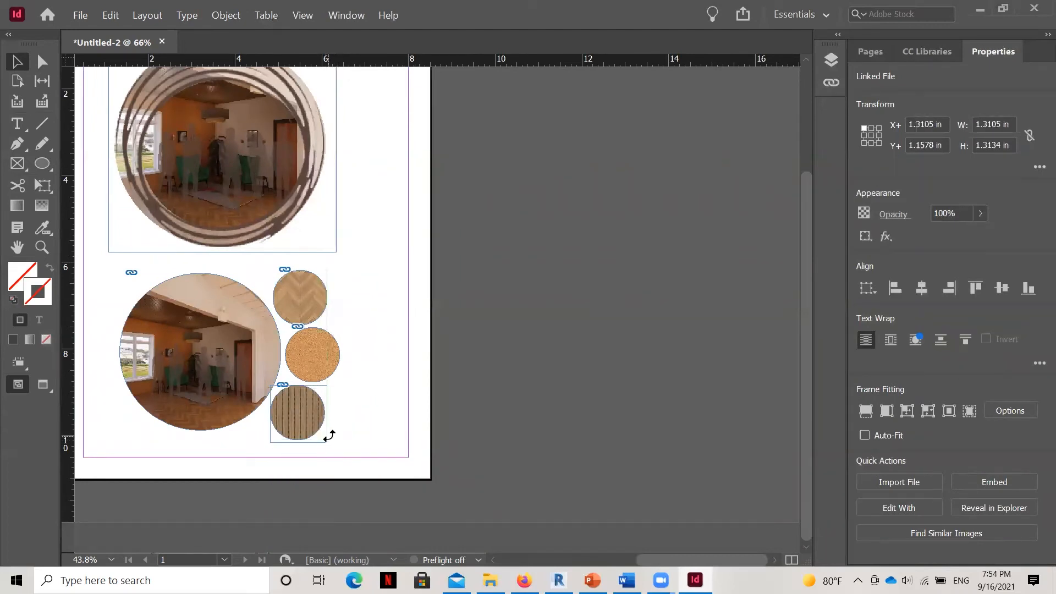
pyautogui.click(391, 421)
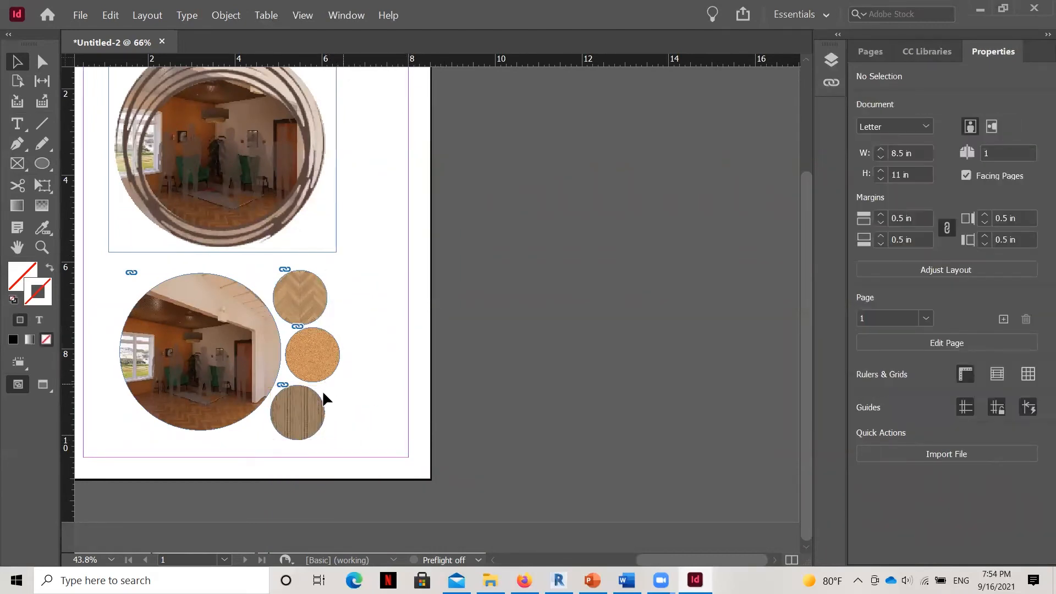
# Try enlarging the lowest small circle together with its image to about 1.6 in, and undo the resize.
pyautogui.click(323, 427)
pyautogui.moveTo(328, 440); pyautogui.dragTo(340, 444)
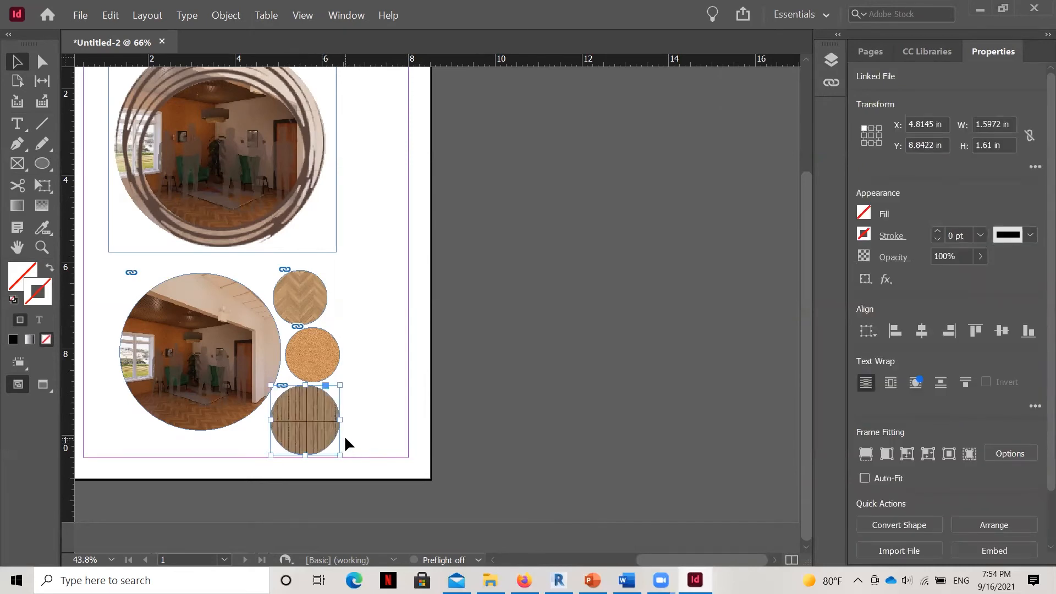
pyautogui.hotkey('ctrl', 'z')
pyautogui.click(360, 428)
# Enlarge the ceiling panel image inside its circle to about 2.6 in square, nudging it left to the circle's edge.
pyautogui.click(308, 419)
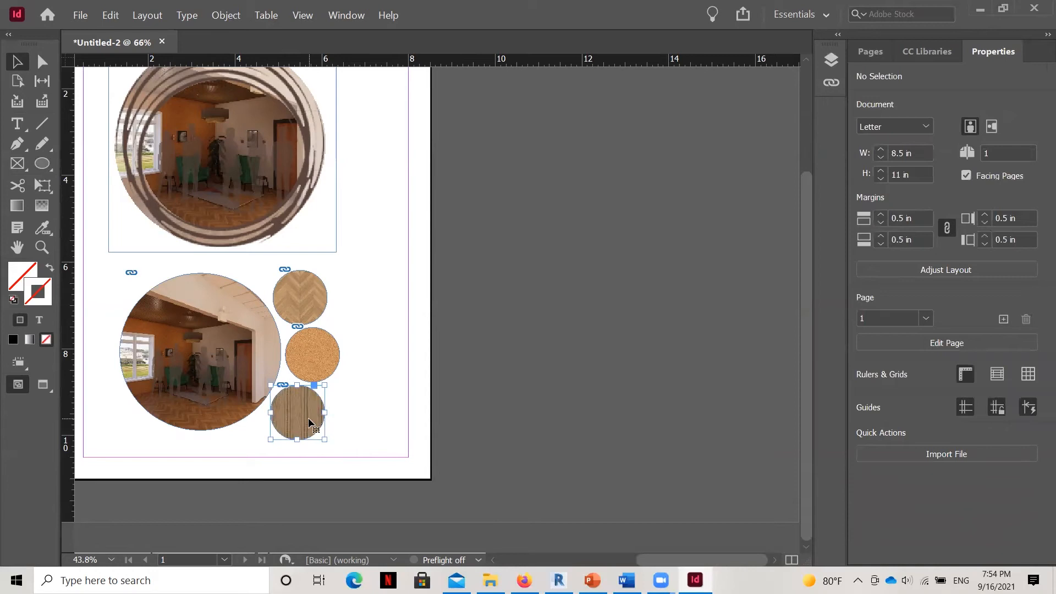
pyautogui.moveTo(325, 440); pyautogui.dragTo(377, 489)
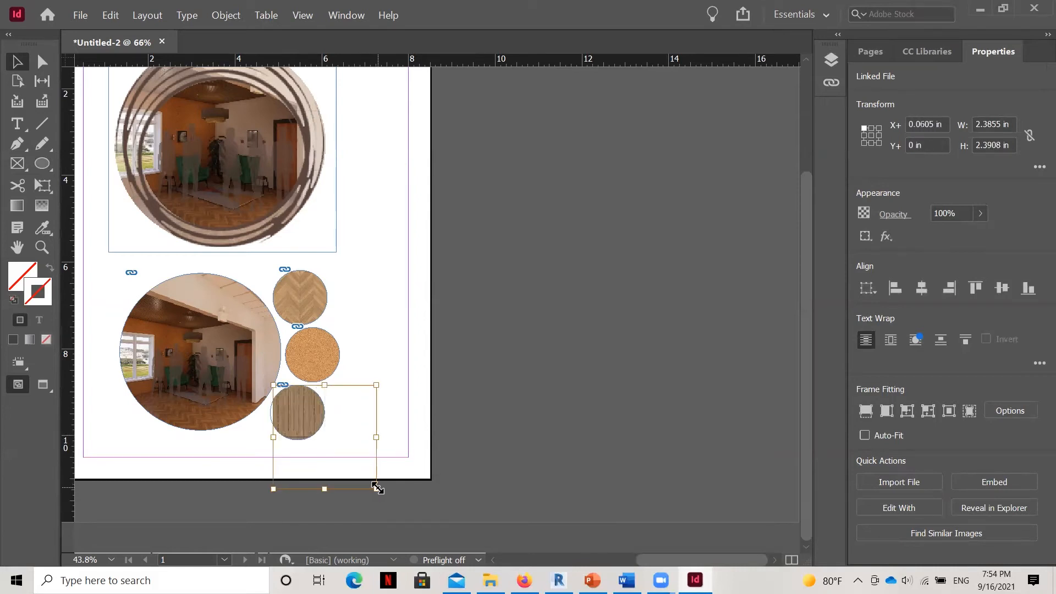
pyautogui.press('Left')
pyautogui.press('Left')
pyautogui.press('Left')
pyautogui.press('Left')
pyautogui.press('Left')
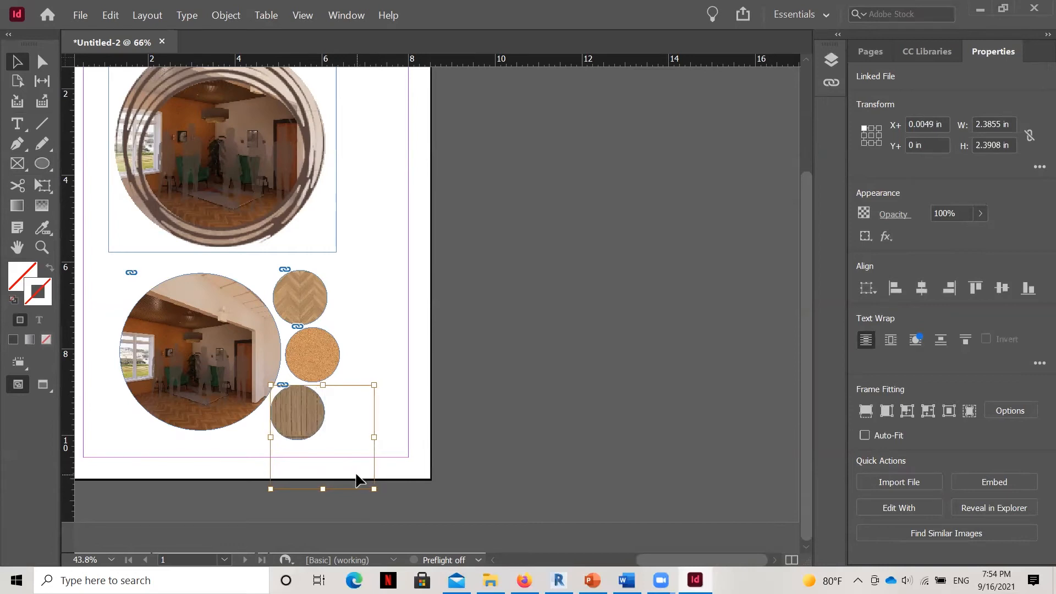
pyautogui.moveTo(373, 489); pyautogui.dragTo(381, 497)
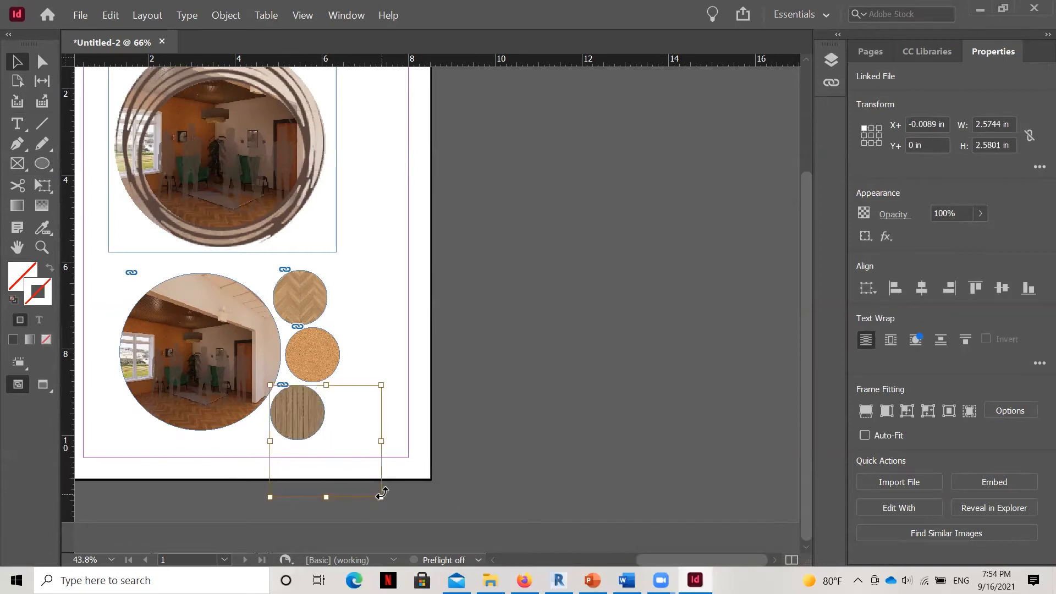
# Narrow the ceiling panel image to about 1.4 in wide, reduce its height to roughly the circle's, and deselect it.
pyautogui.moveTo(380, 440); pyautogui.dragTo(331, 440)
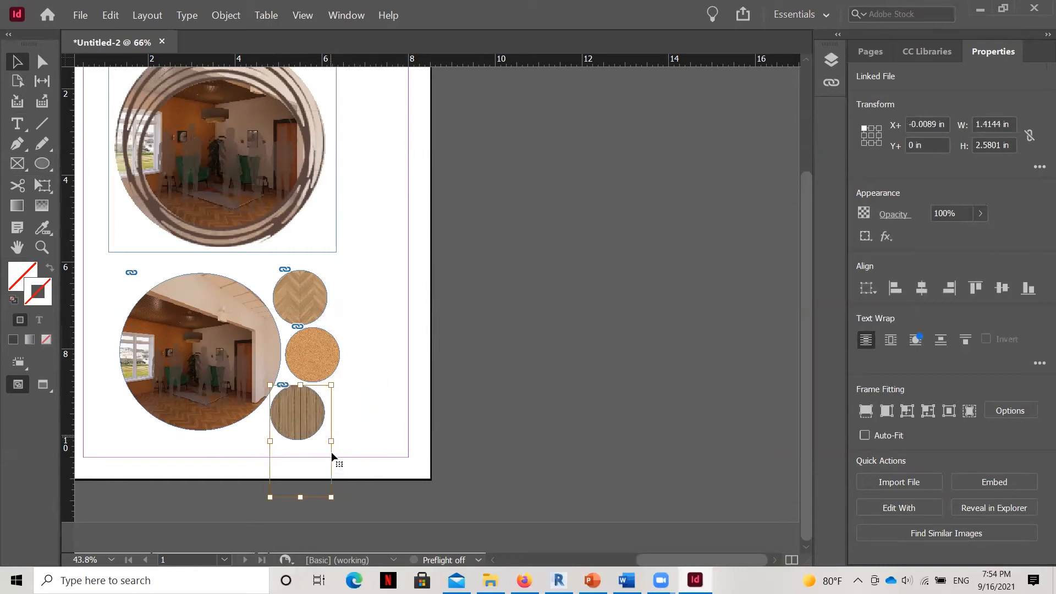
pyautogui.moveTo(300, 497); pyautogui.dragTo(305, 447)
pyautogui.click(387, 436)
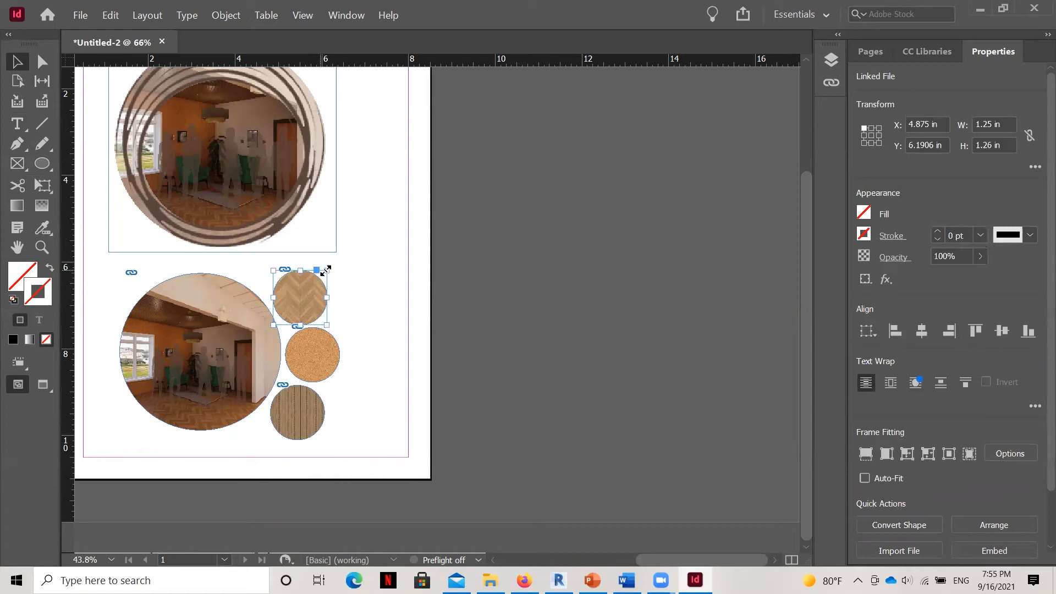
# Try enlarging the chevron circle together with its image to about 2.2 in, undo the resize and deselect everything.
pyautogui.moveTo(328, 271); pyautogui.dragTo(368, 255)
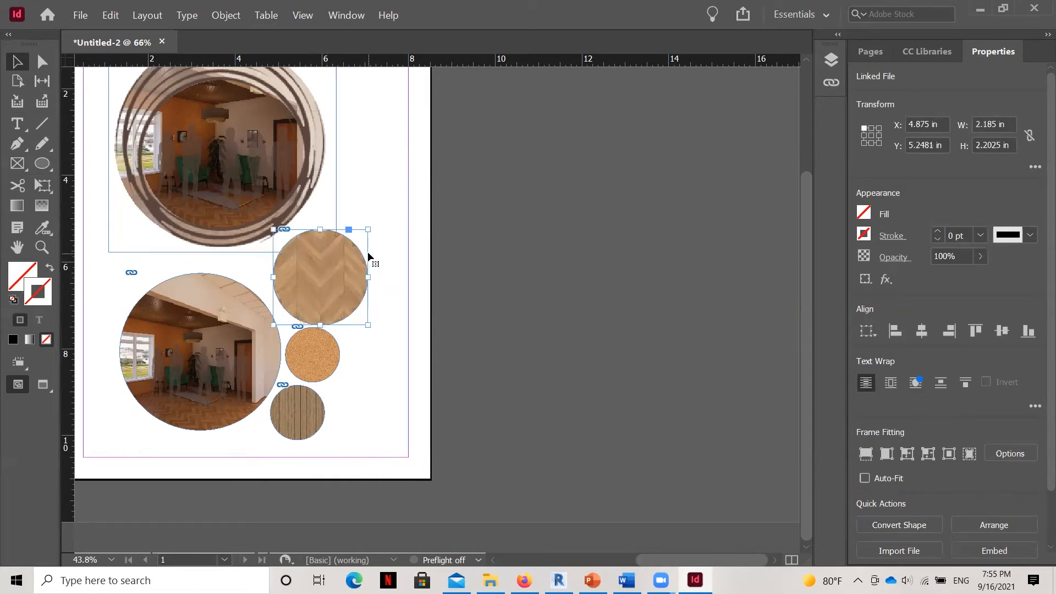
pyautogui.hotkey('ctrl', 'z')
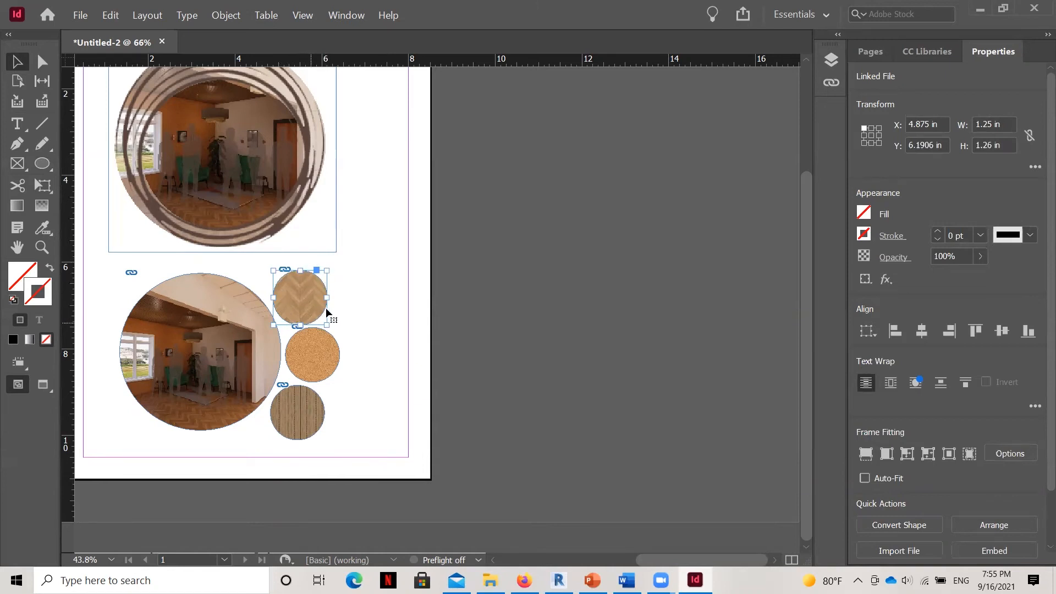
pyautogui.click(341, 283)
pyautogui.click(298, 291)
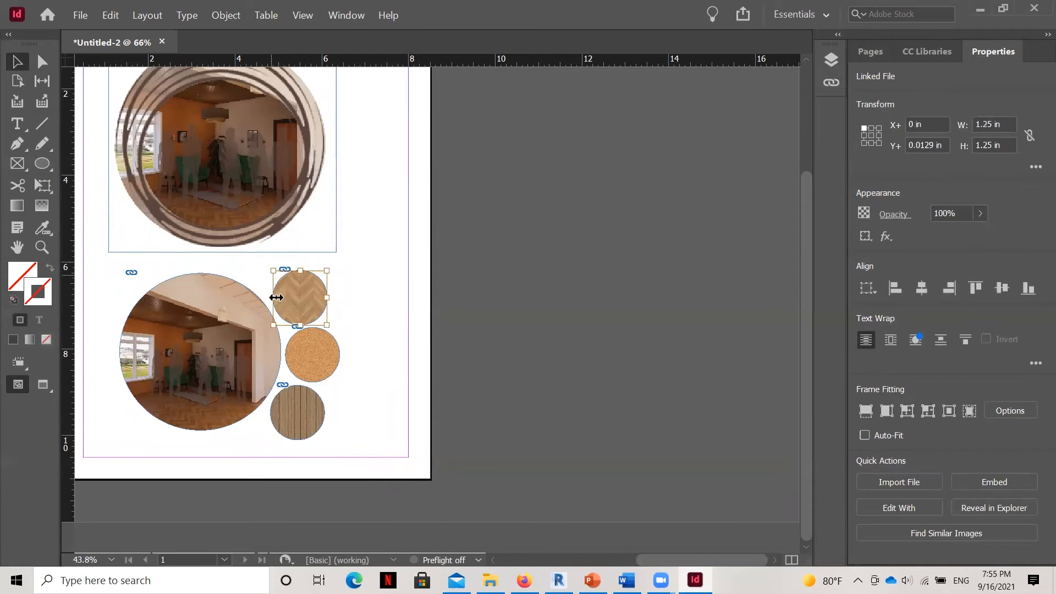
pyautogui.click(497, 356)
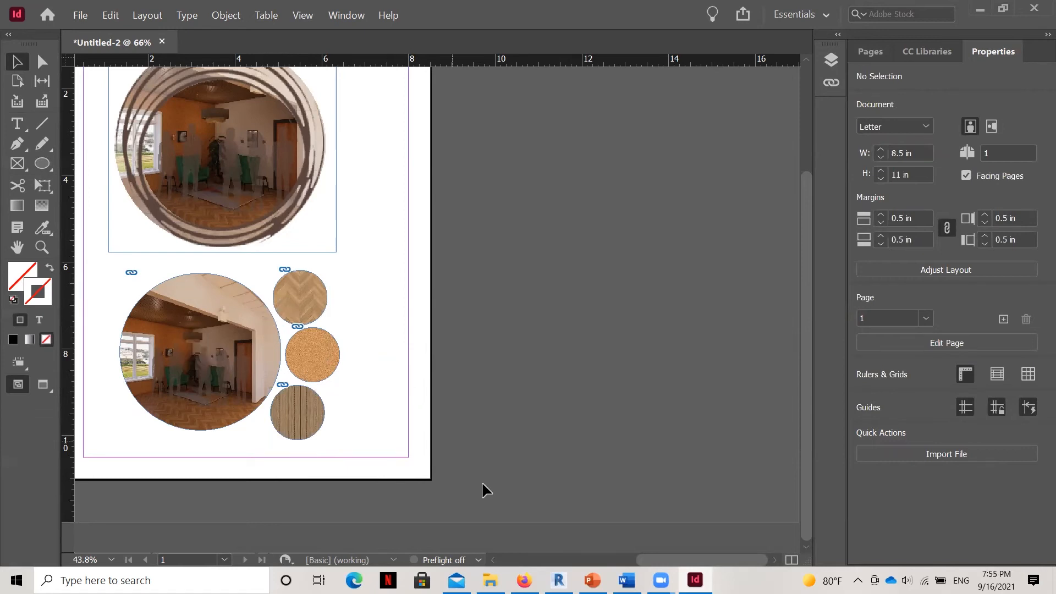
# Add the text FLOORING along the outside edge of the chevron circle with the Type on a Path tool.
pyautogui.moveTo(652, 562); pyautogui.dragTo(645, 562)
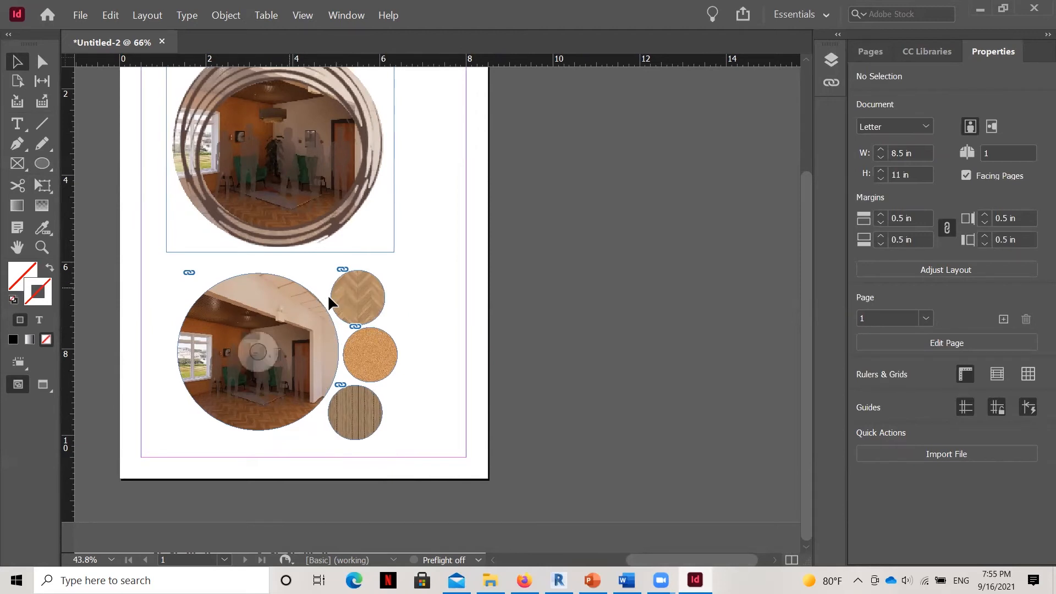
pyautogui.click(363, 270)
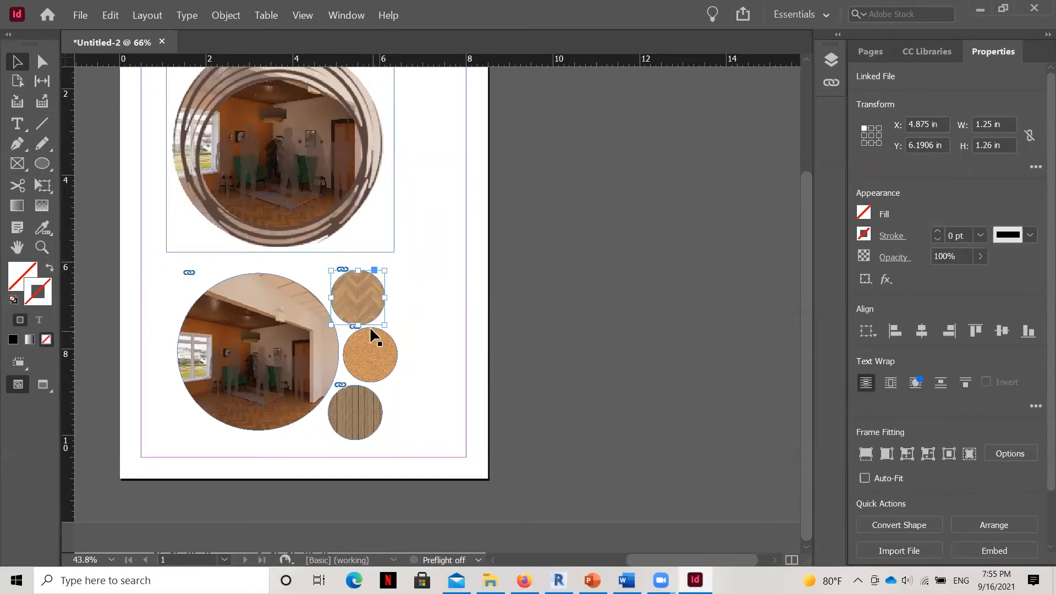
pyautogui.click(27, 130)
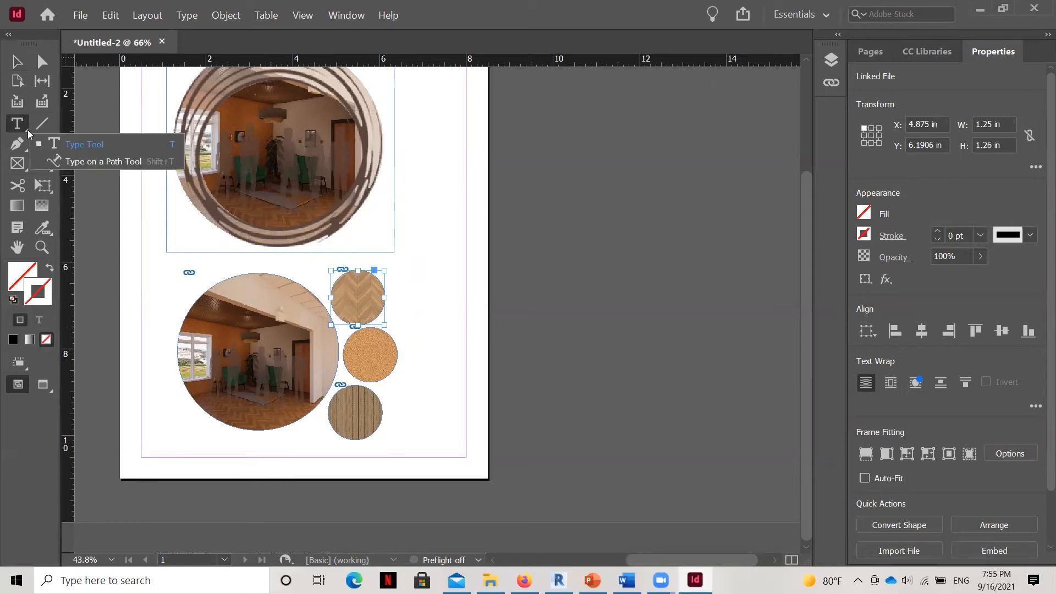
pyautogui.click(79, 163)
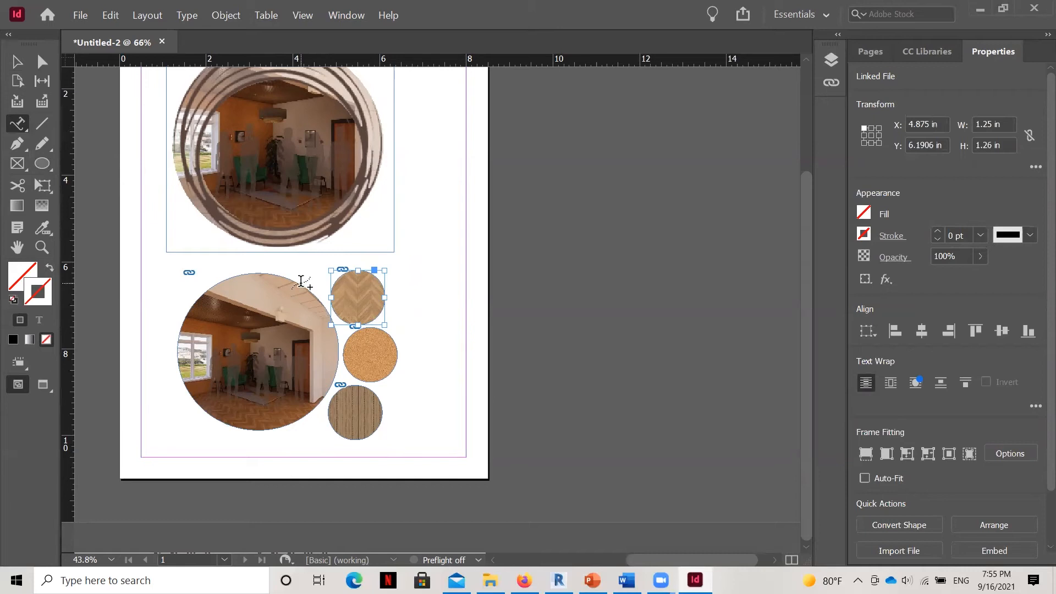
pyautogui.click(376, 277)
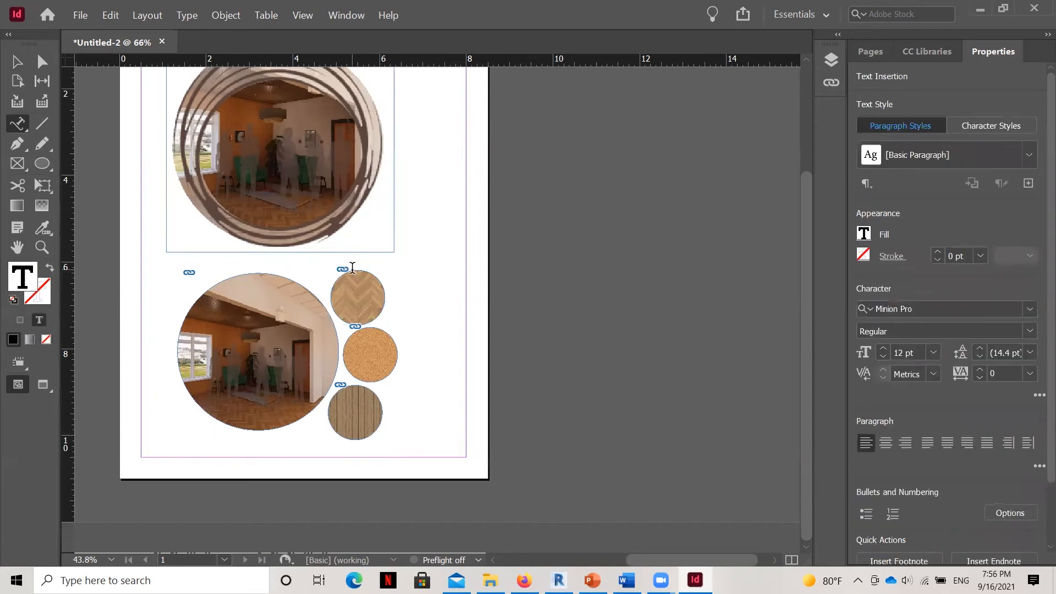
pyautogui.write('FLOORING')
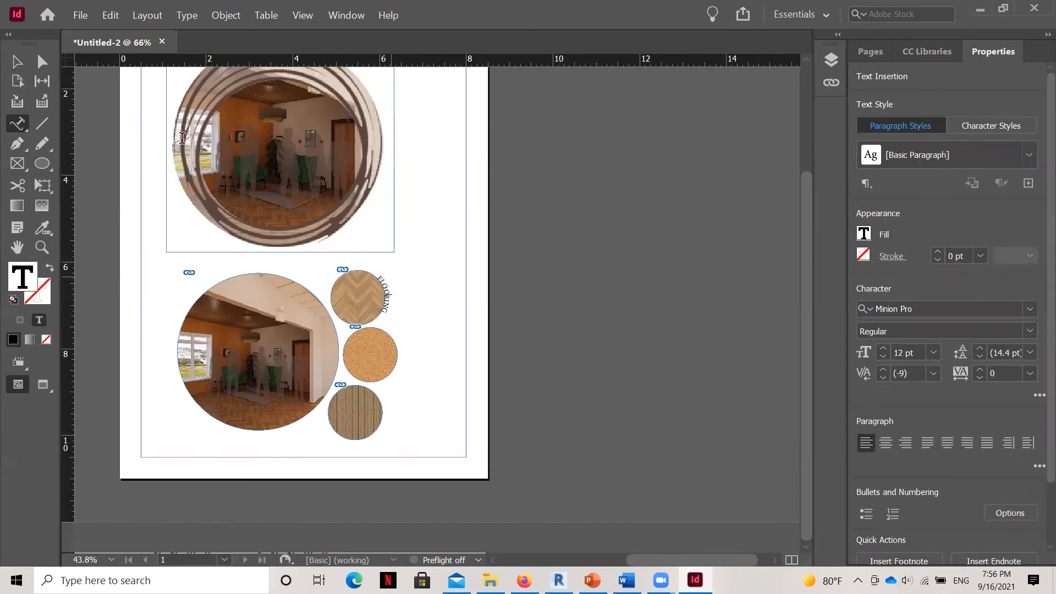
pyautogui.click(17, 61)
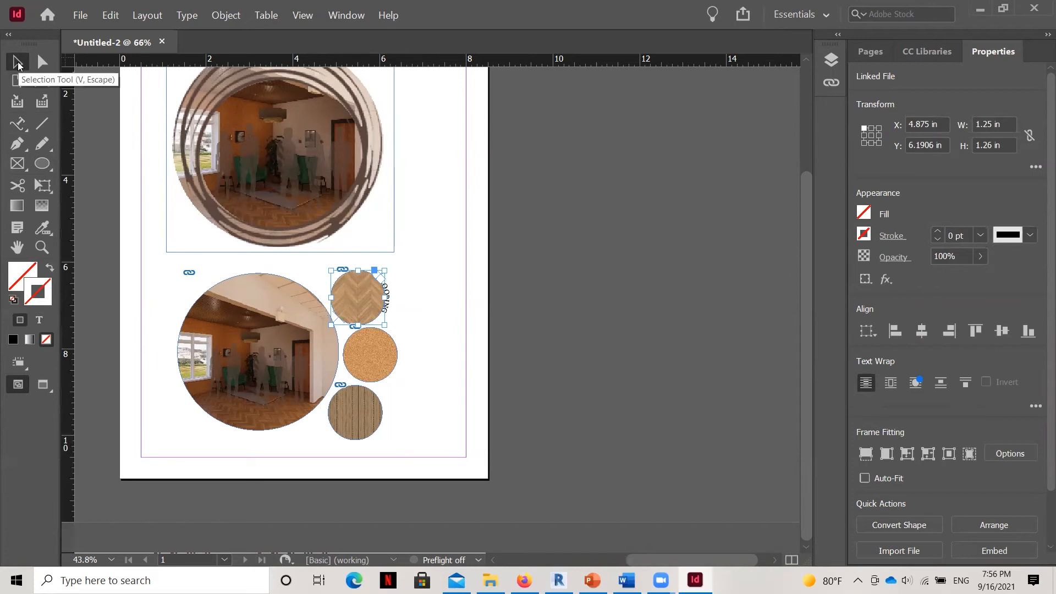
# Try rotating the chevron circle counterclockwise to shift its FLOORING text, undo the rotation and deselect it.
pyautogui.click(17, 63)
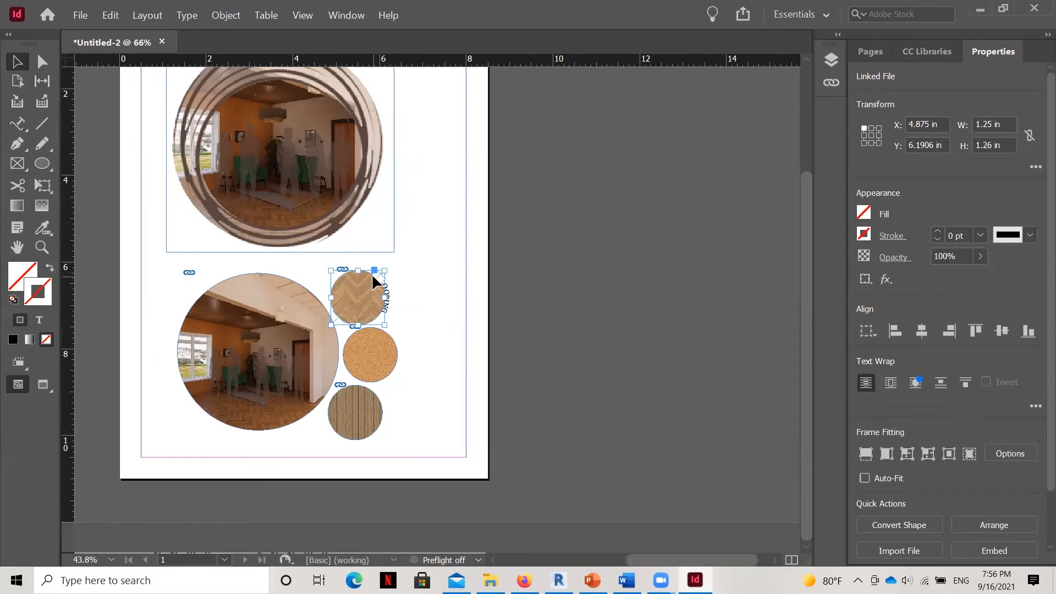
pyautogui.moveTo(364, 266)
pyautogui.mouseDown()
pyautogui.moveTo(381, 271)
pyautogui.moveTo(339, 246)
pyautogui.moveTo(407, 248)
pyautogui.moveTo(394, 267)
pyautogui.moveTo(373, 249)
pyautogui.mouseUp()
pyautogui.press('Escape')
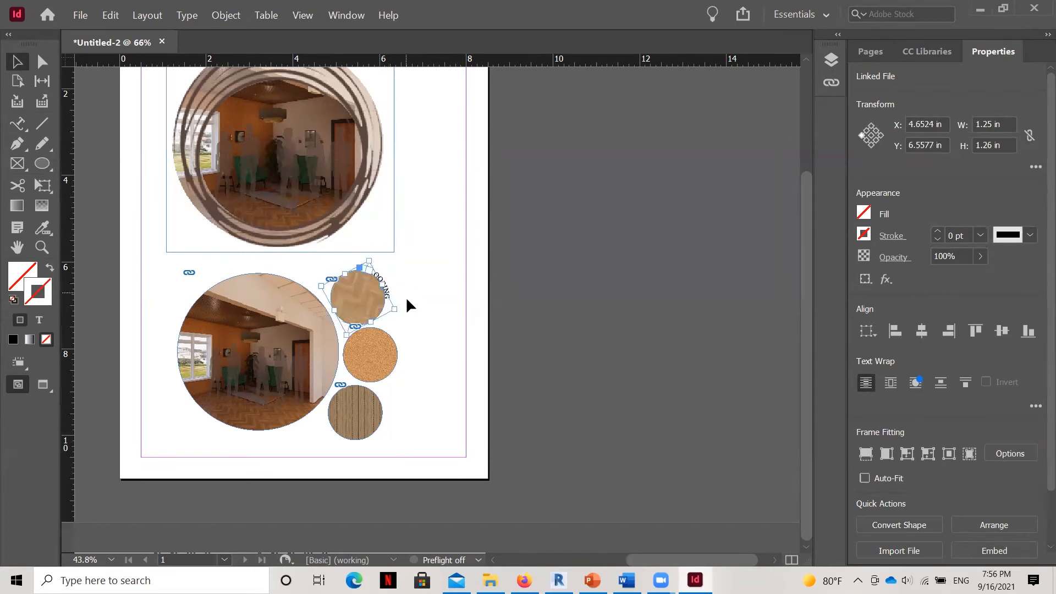
pyautogui.hotkey('ctrl', 'z')
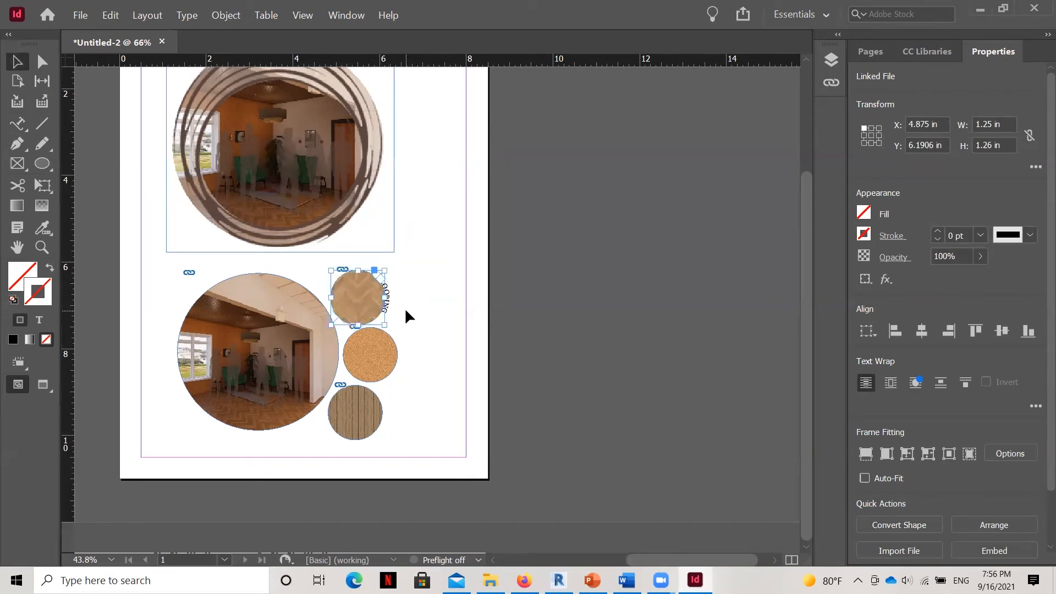
pyautogui.click(405, 309)
# Enter and leave the FLOORING text, try rotating the chevron circle slightly clockwise, and undo the rotation.
pyautogui.press('t')
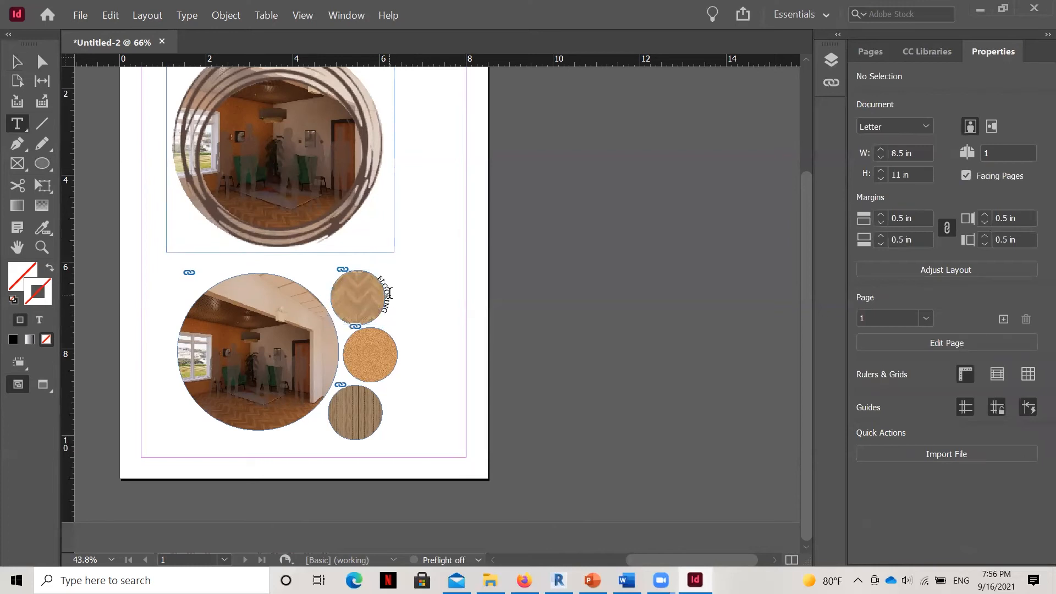
pyautogui.click(384, 294)
pyautogui.press('Escape')
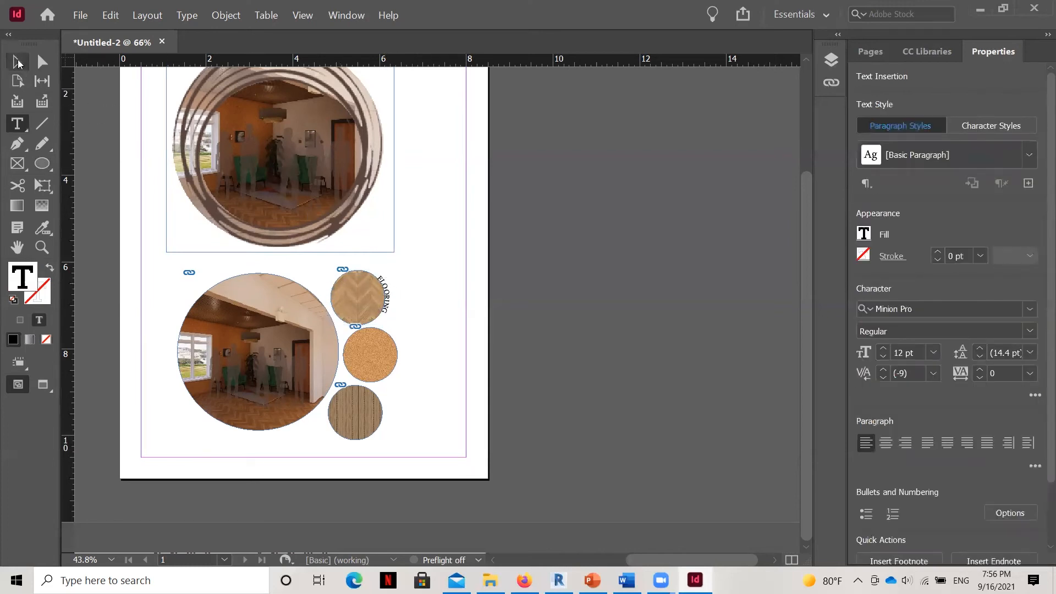
pyautogui.click(385, 286)
pyautogui.press('Escape')
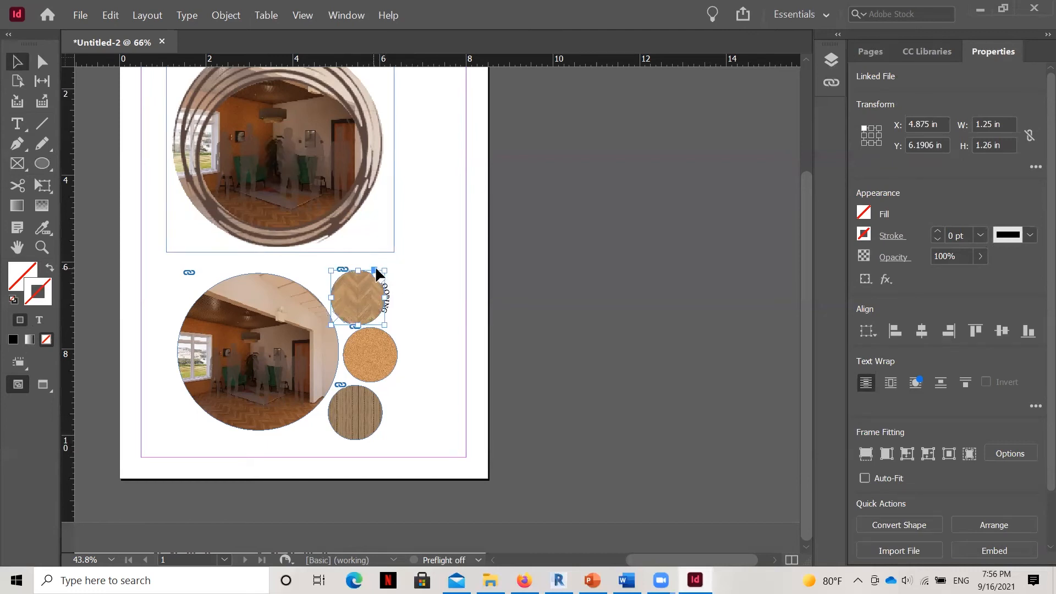
pyautogui.moveTo(389, 266); pyautogui.dragTo(398, 279)
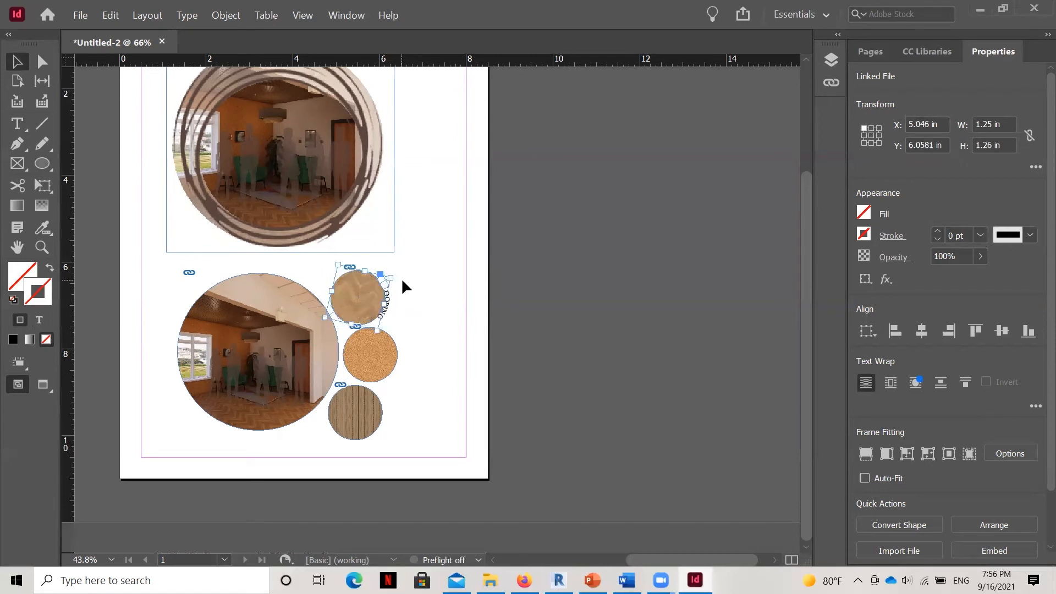
pyautogui.hotkey('ctrl', 'z')
pyautogui.click(413, 311)
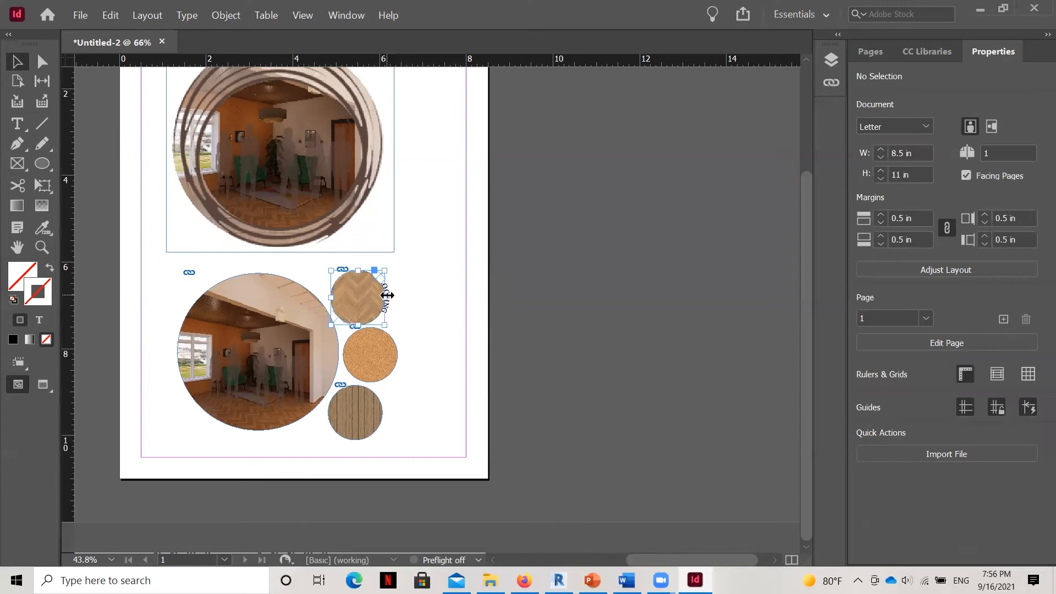
# Try pulling the FLOORING text's start around the chevron circle, and undo the small 0.44 × 0.3 in frame drawn instead.
pyautogui.click(385, 291)
pyautogui.click(387, 288)
pyautogui.moveTo(374, 274); pyautogui.dragTo(355, 259)
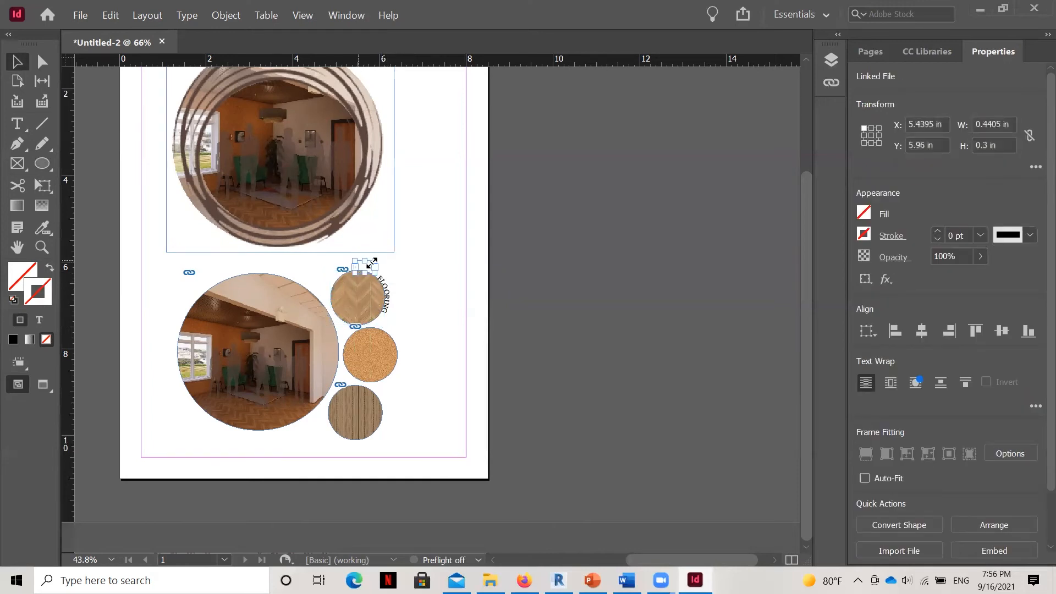
pyautogui.hotkey('ctrl', 'z')
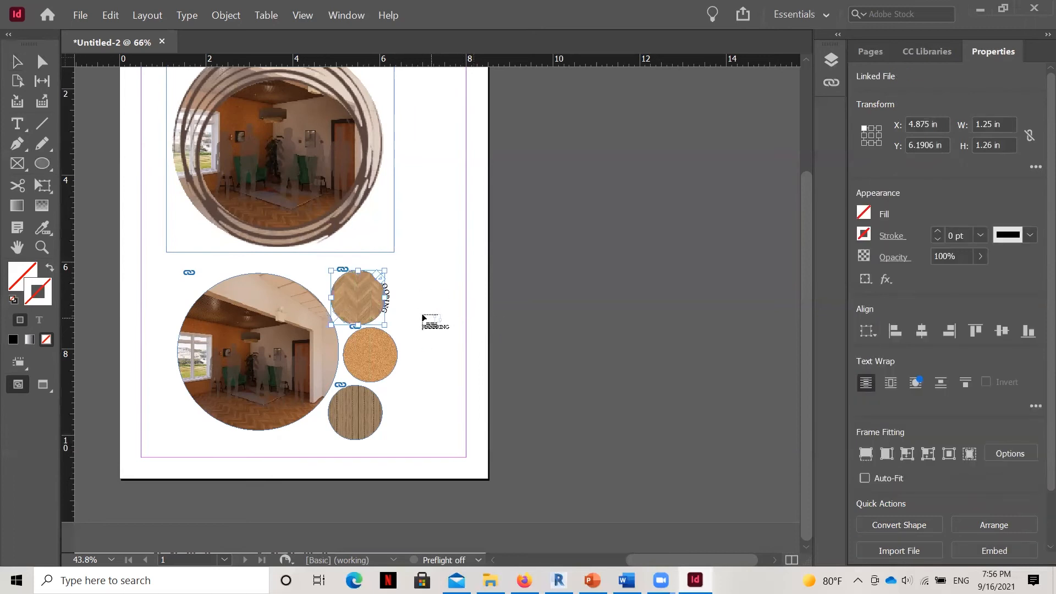
pyautogui.hotkey('ctrl', 'z')
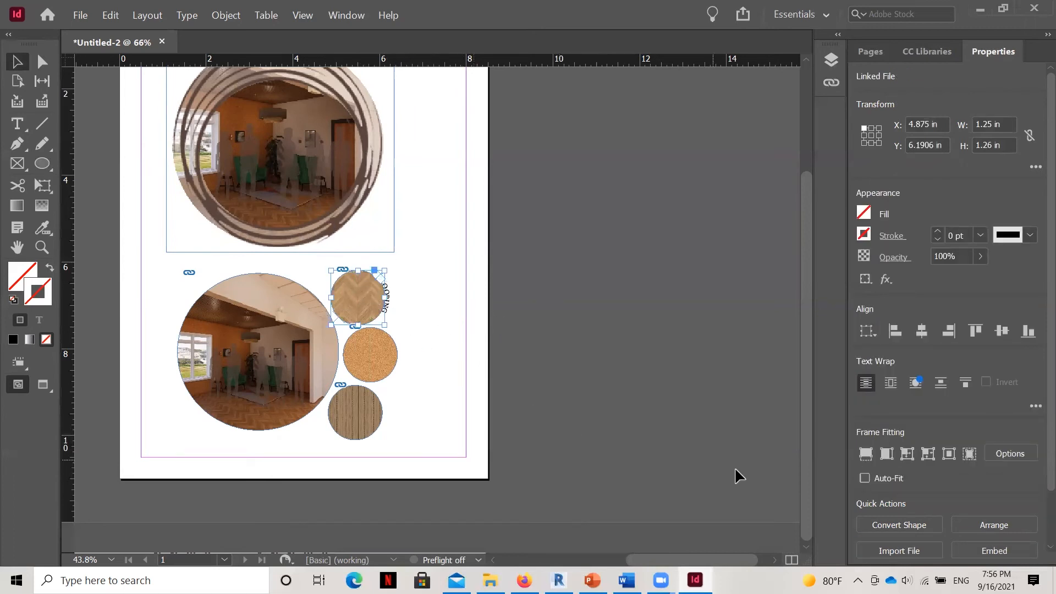
# Slide the FLOORING text's start along the chevron circle's edge, trying the lower side and settling it along the right side.
pyautogui.click(939, 553)
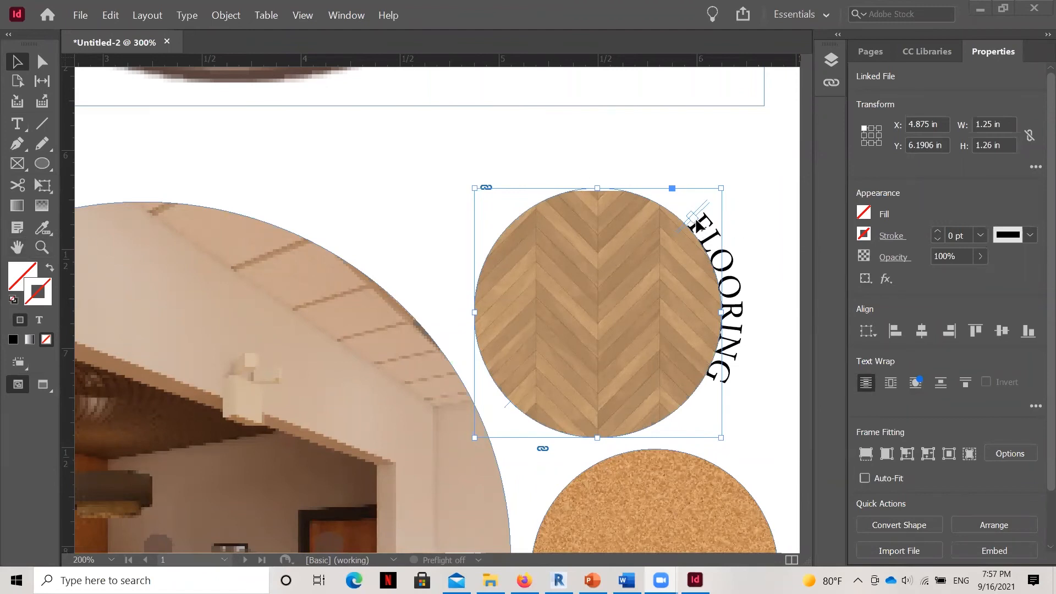
pyautogui.moveTo(696, 219); pyautogui.dragTo(728, 389)
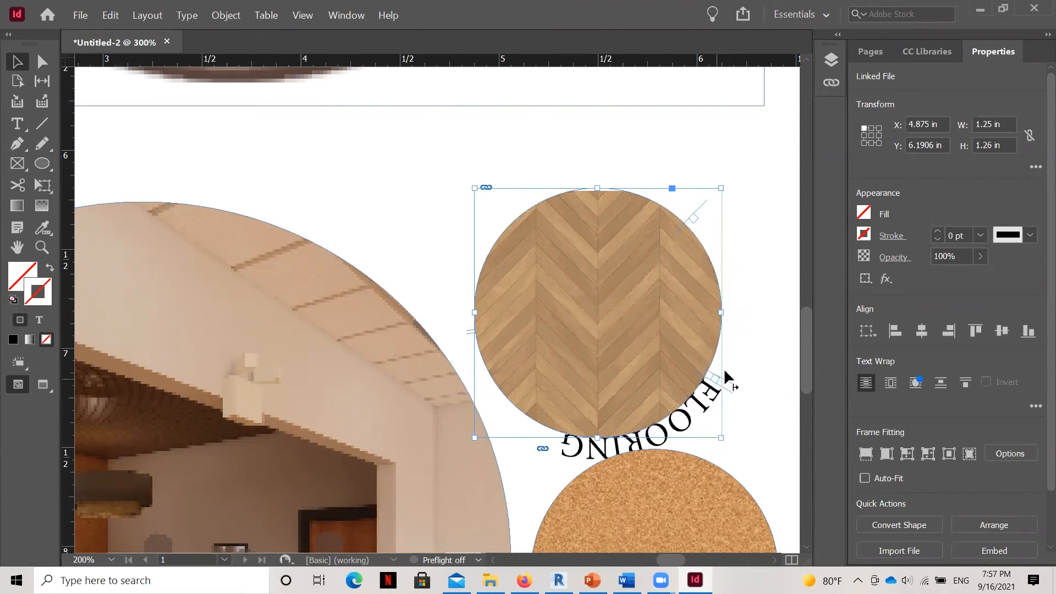
pyautogui.moveTo(741, 221); pyautogui.dragTo(707, 216)
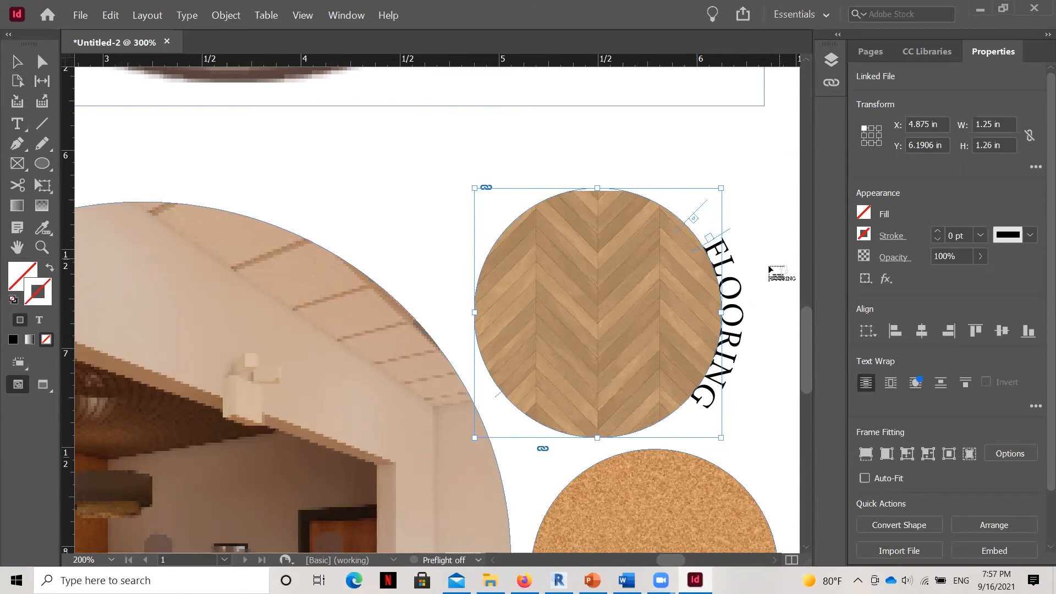
pyautogui.click(759, 295)
pyautogui.click(710, 242)
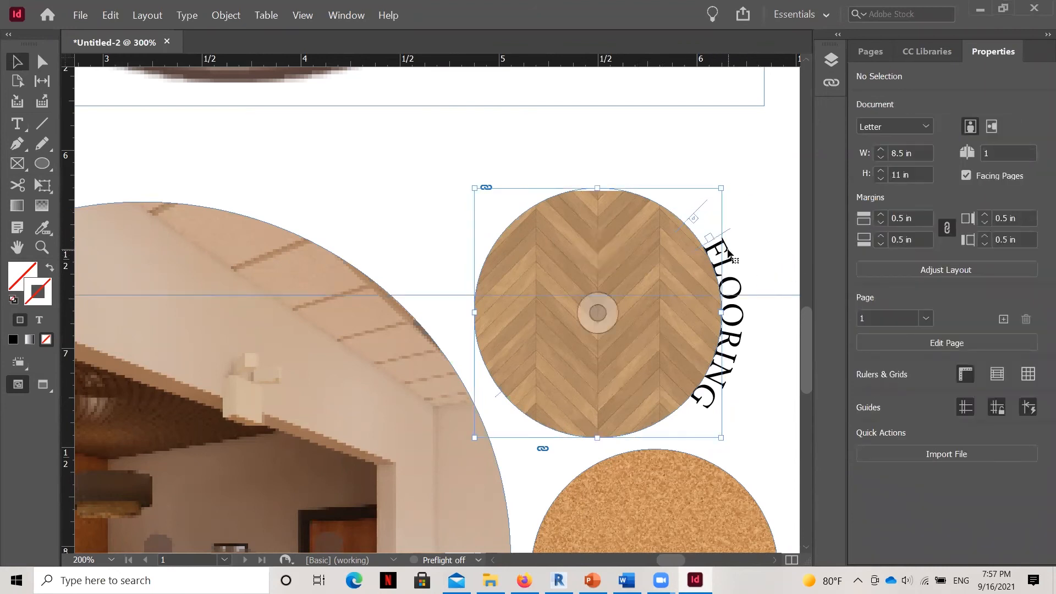
pyautogui.moveTo(704, 219); pyautogui.dragTo(703, 220)
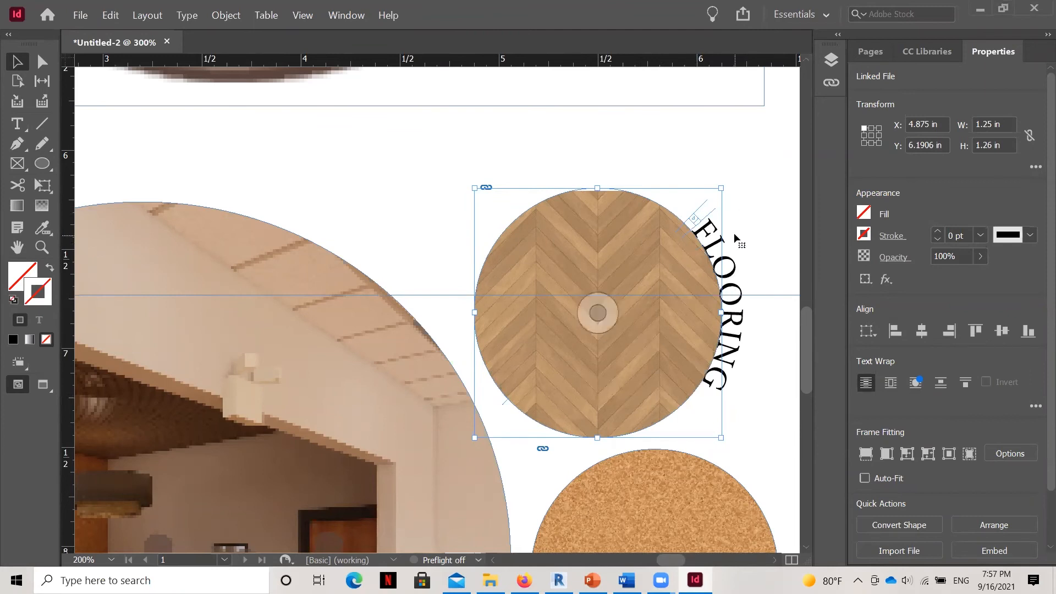
pyautogui.scroll(-3, 737, 236)
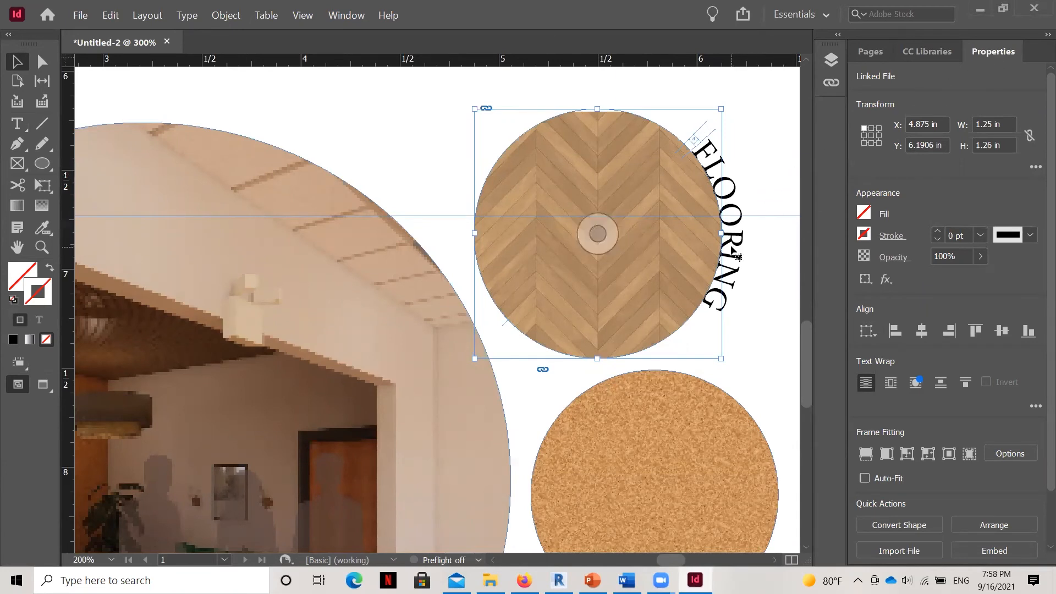
# Place the text cursor in the FLOORING label, select its last letters, and clear the selection.
pyautogui.click(737, 361)
pyautogui.doubleClick(727, 283)
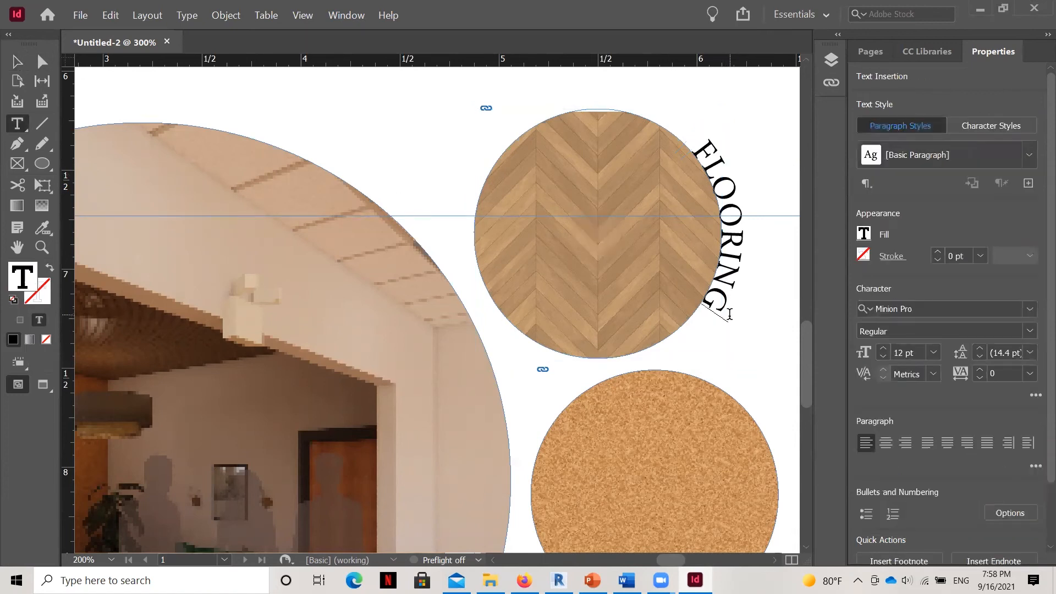
pyautogui.moveTo(741, 234); pyautogui.dragTo(798, 232)
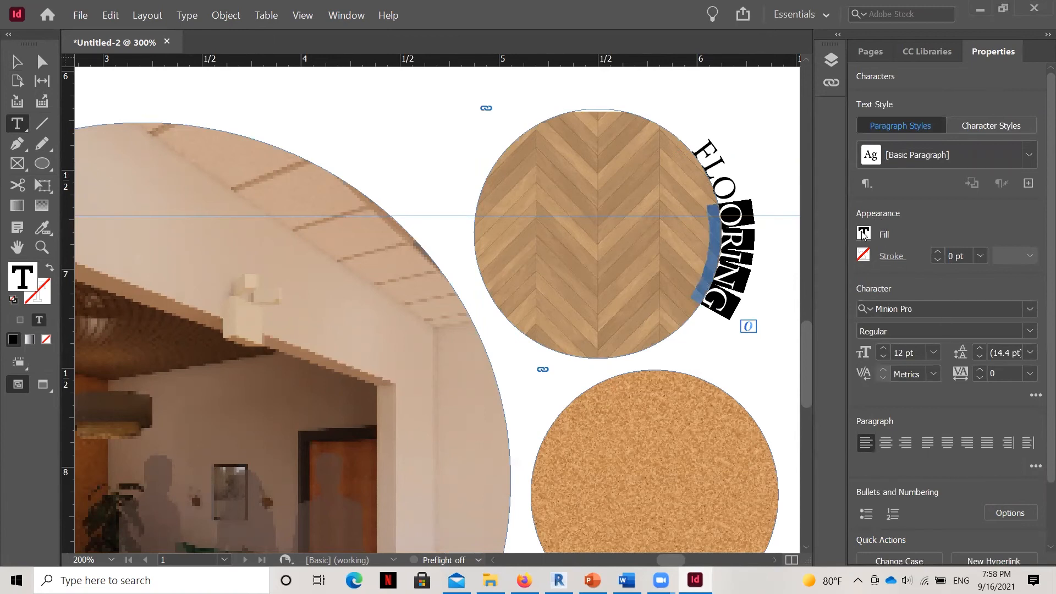
pyautogui.click(778, 378)
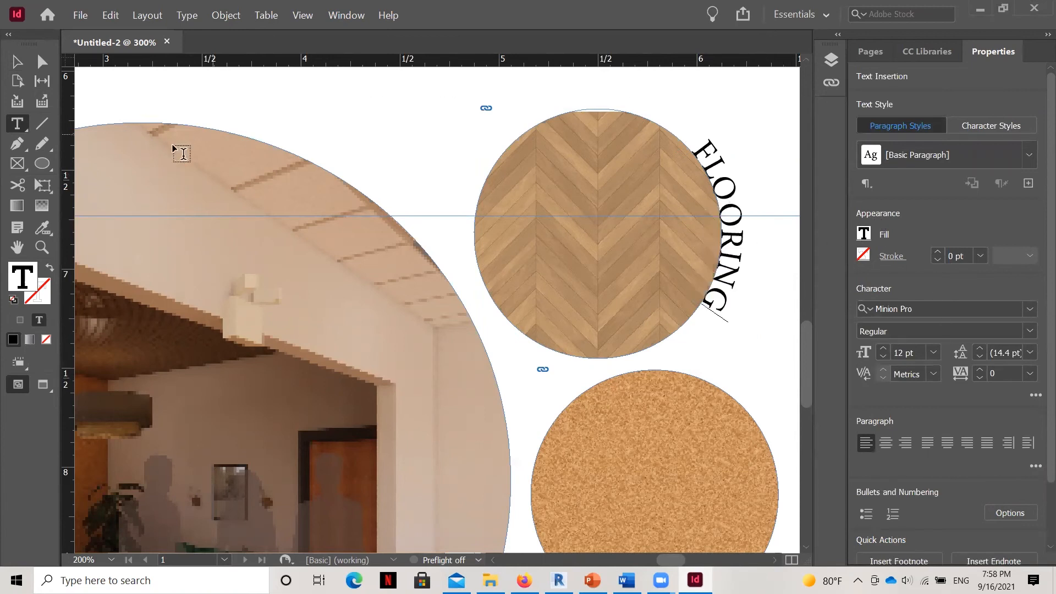
# Zoom out and examine the FLOORING label together with the material circles and both renderings.
pyautogui.click(47, 248)
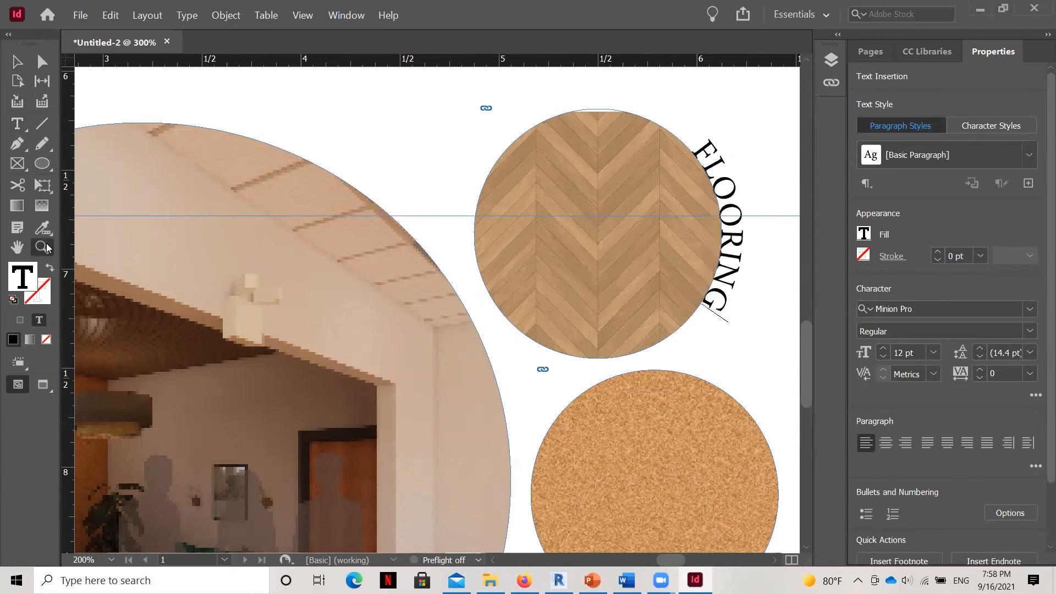
pyautogui.keyDown('alt'); pyautogui.click(365, 182); pyautogui.keyUp('alt')
pyautogui.keyDown('alt'); pyautogui.click(385, 177); pyautogui.keyUp('alt')
pyautogui.keyDown('alt'); pyautogui.click(530, 256); pyautogui.keyUp('alt')
pyautogui.scroll(-5, 547, 245)
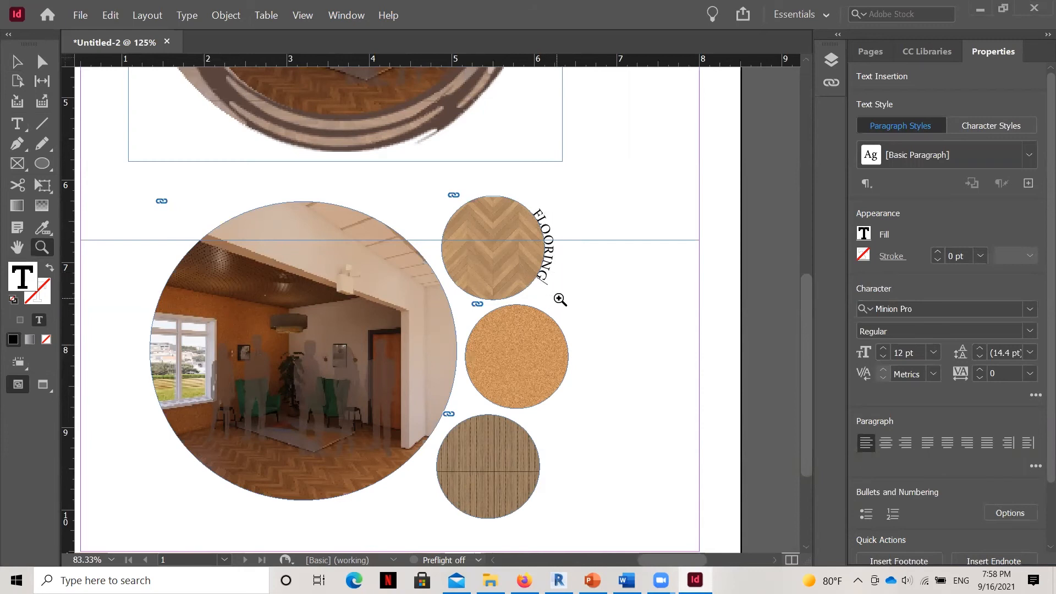
pyautogui.scroll(2, 564, 342)
pyautogui.scroll(1, 566, 347)
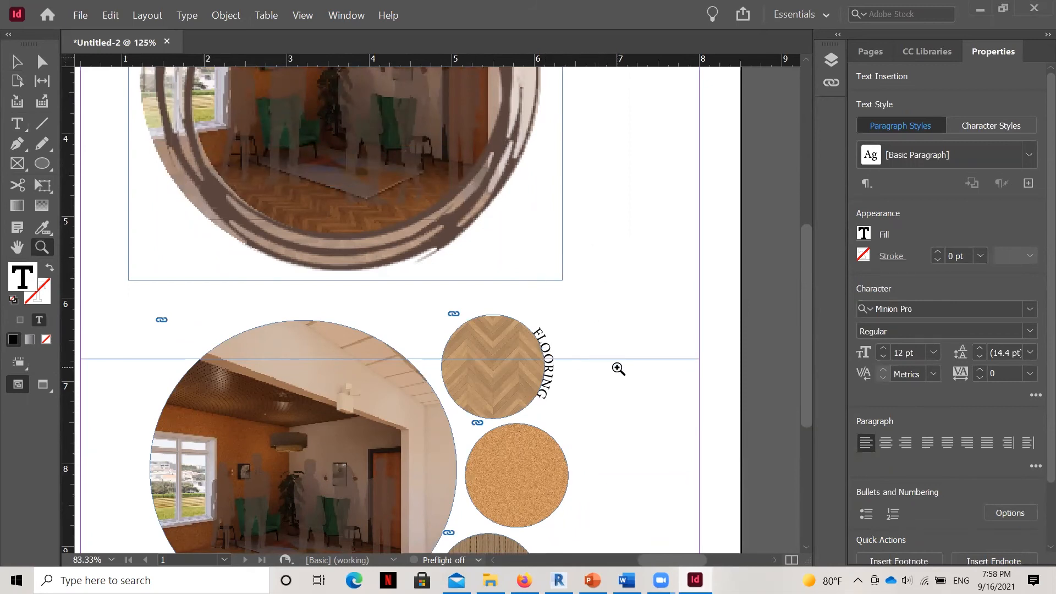
pyautogui.scroll(-5, 618, 360)
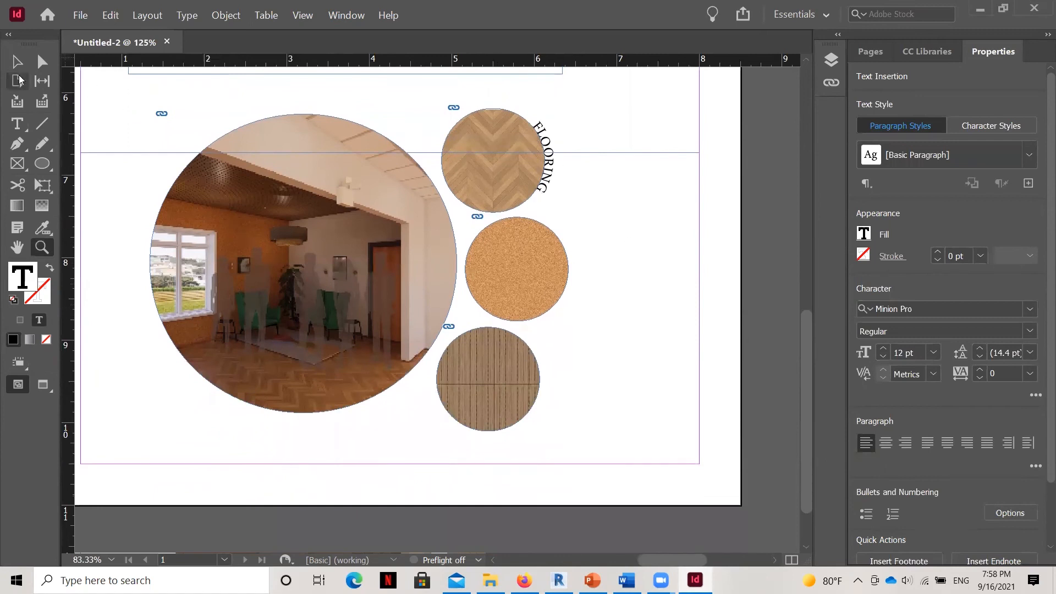
# Leave the FLOORING label's text editing and try to select the large rendering circle beside the material circles.
pyautogui.press('Escape')
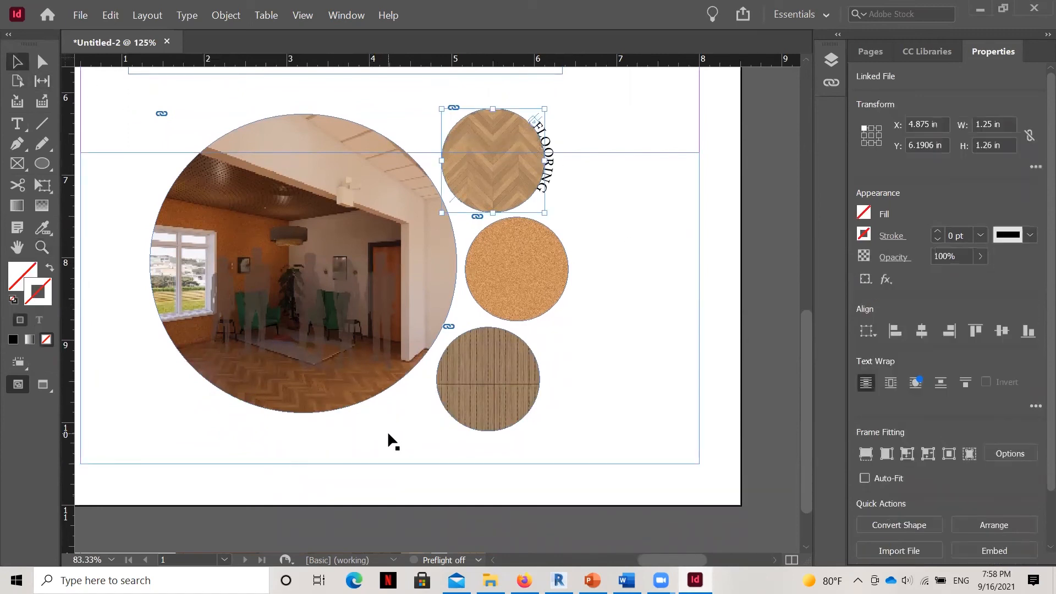
pyautogui.click(389, 424)
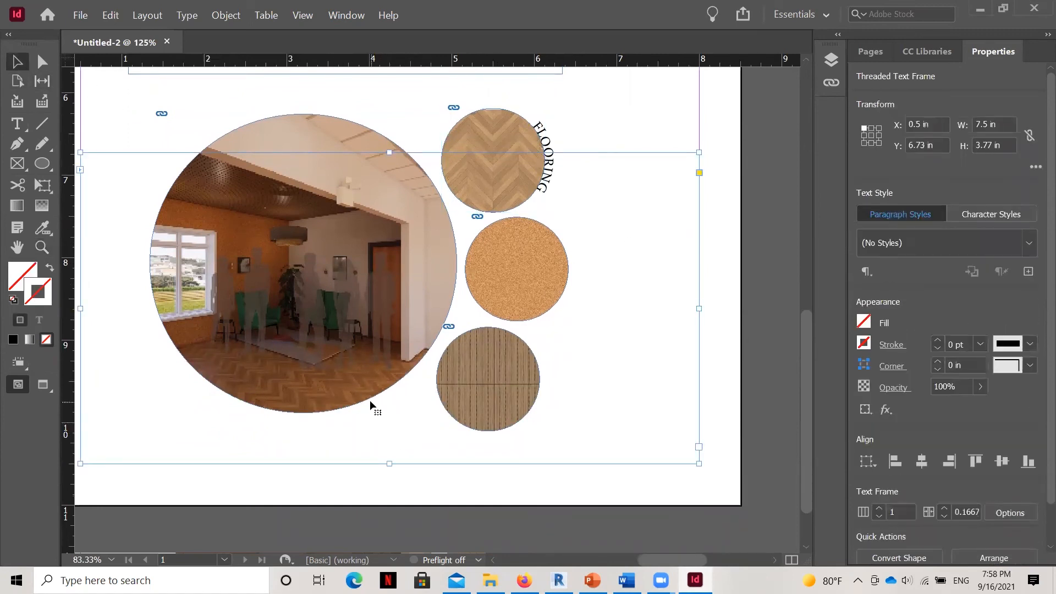
pyautogui.click(328, 476)
pyautogui.click(311, 393)
pyautogui.scroll(4, 308, 385)
pyautogui.doubleClick(300, 372)
pyautogui.click(176, 349)
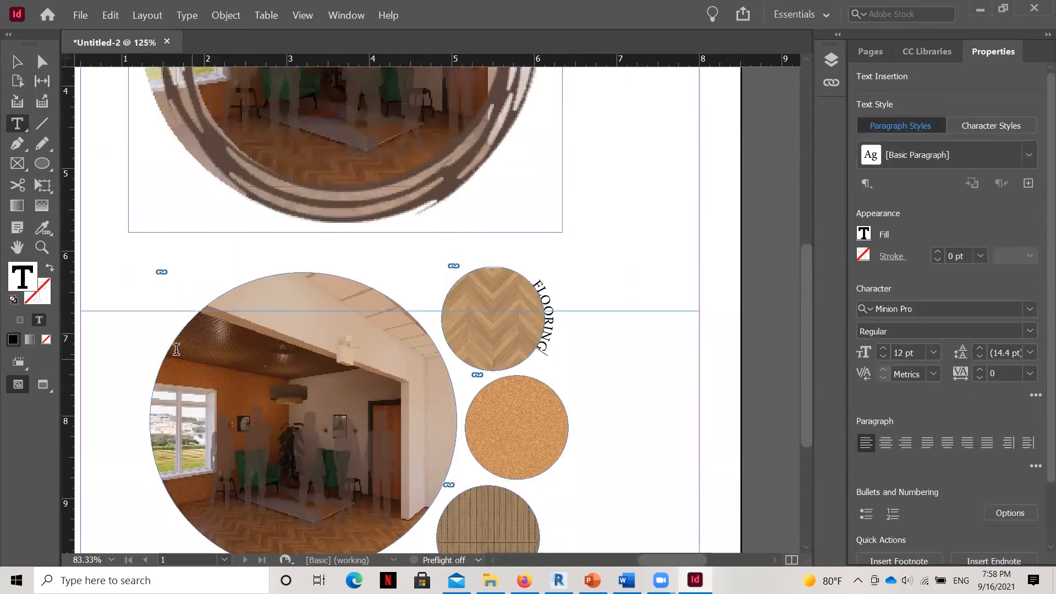
# Select the wide threaded text frame overlapping the lower rendering circle and set its transparency opacity to 31%.
pyautogui.click(13, 59)
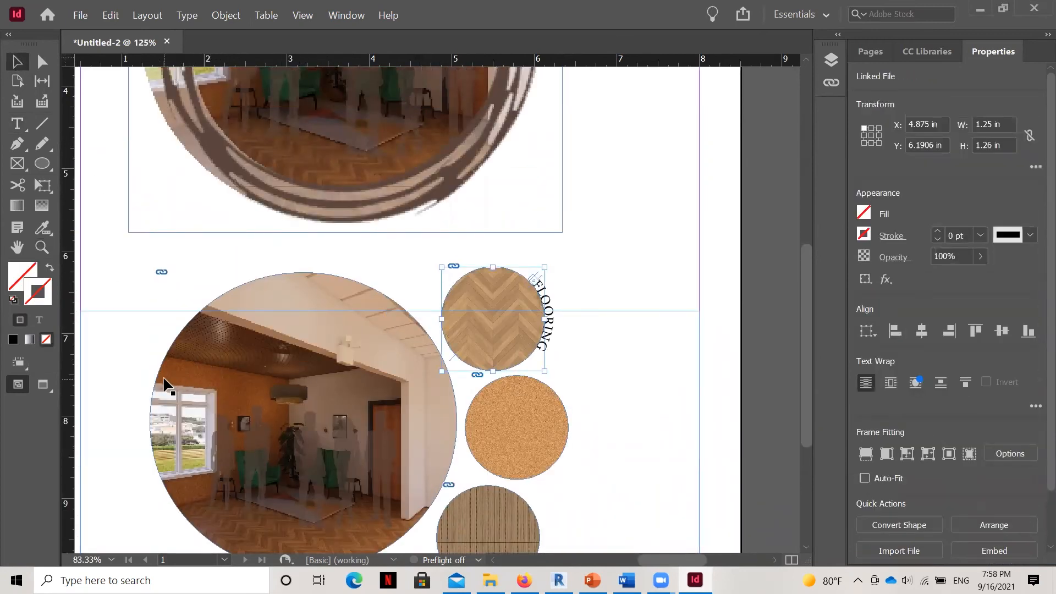
pyautogui.scroll(-5, 239, 396)
pyautogui.scroll(2, 245, 396)
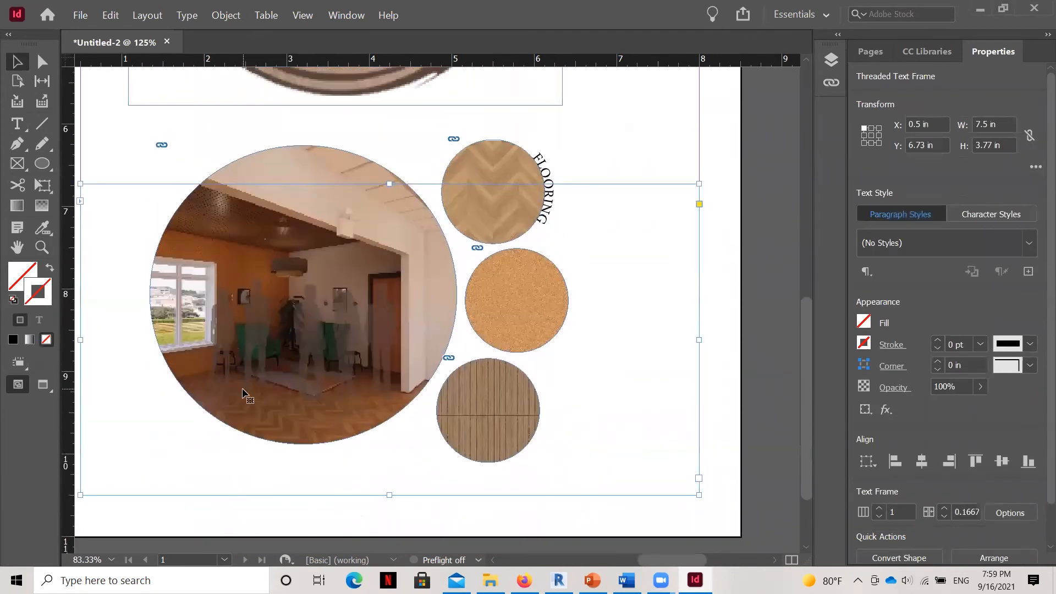
pyautogui.scroll(4, 274, 391)
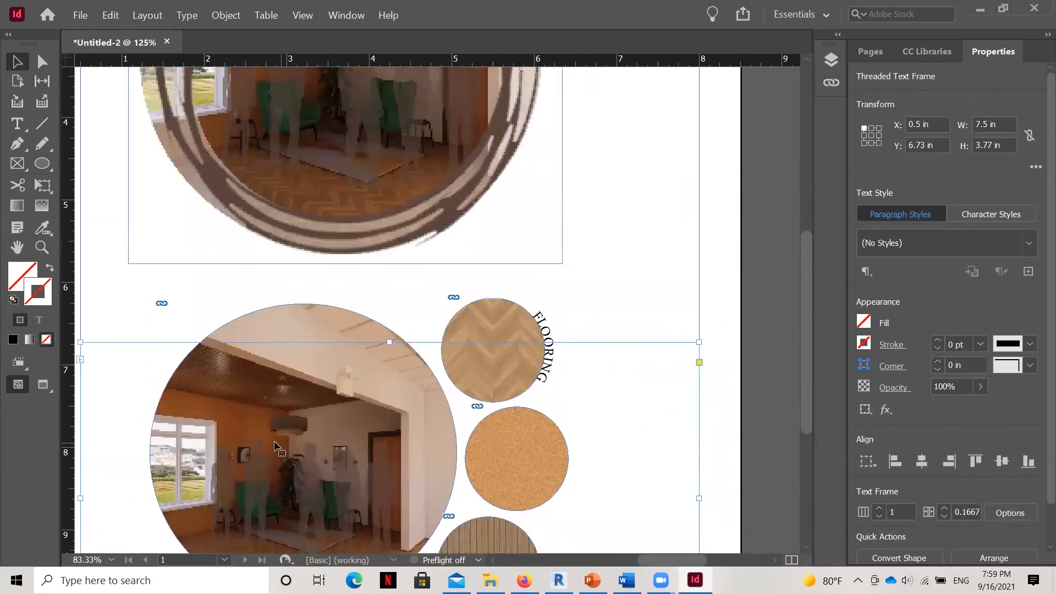
pyautogui.rightClick(379, 402)
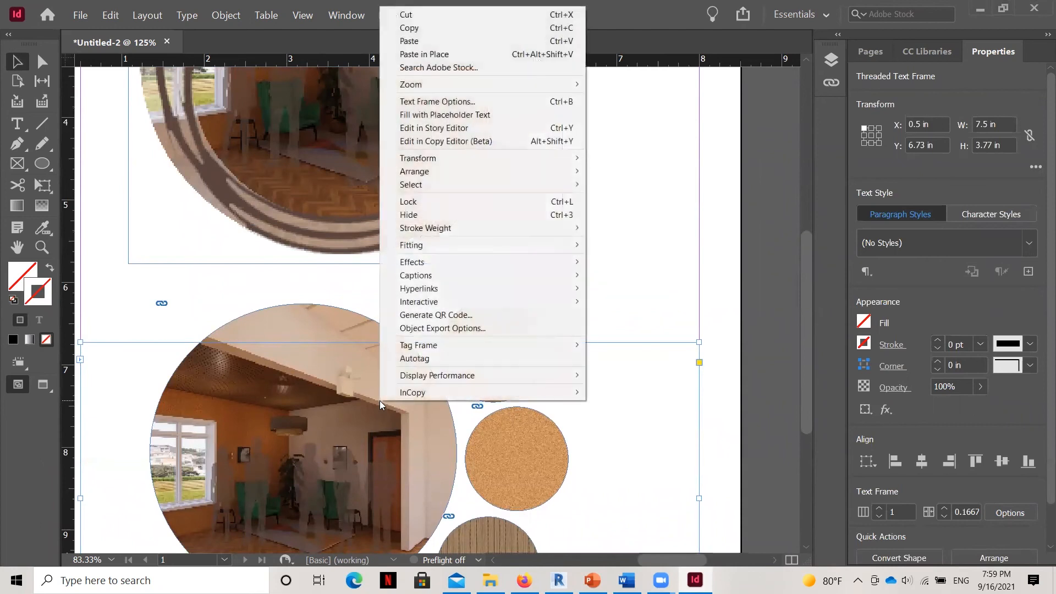
pyautogui.moveTo(423, 269)
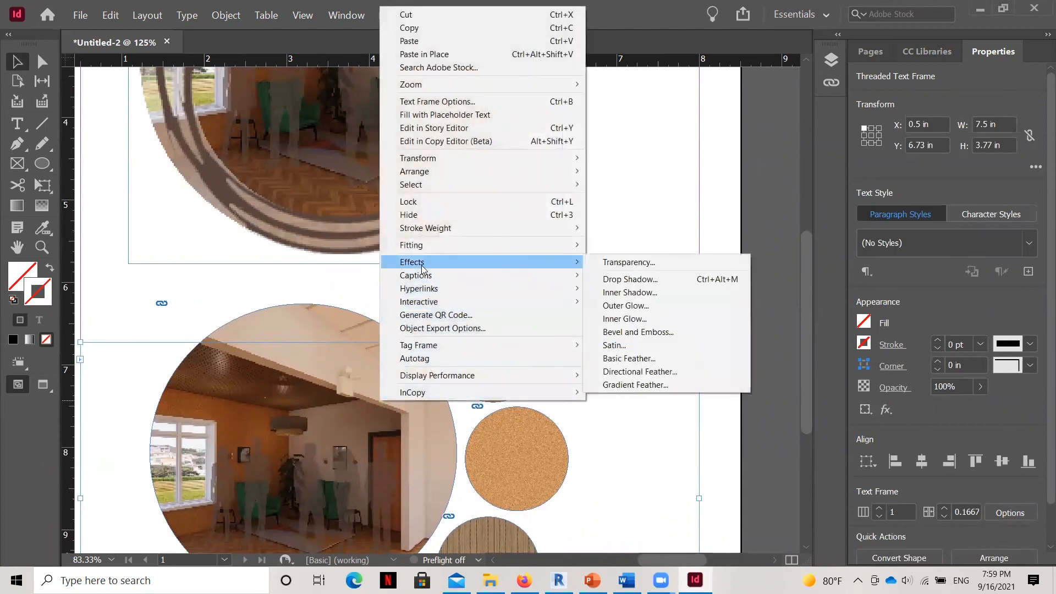
pyautogui.click(643, 264)
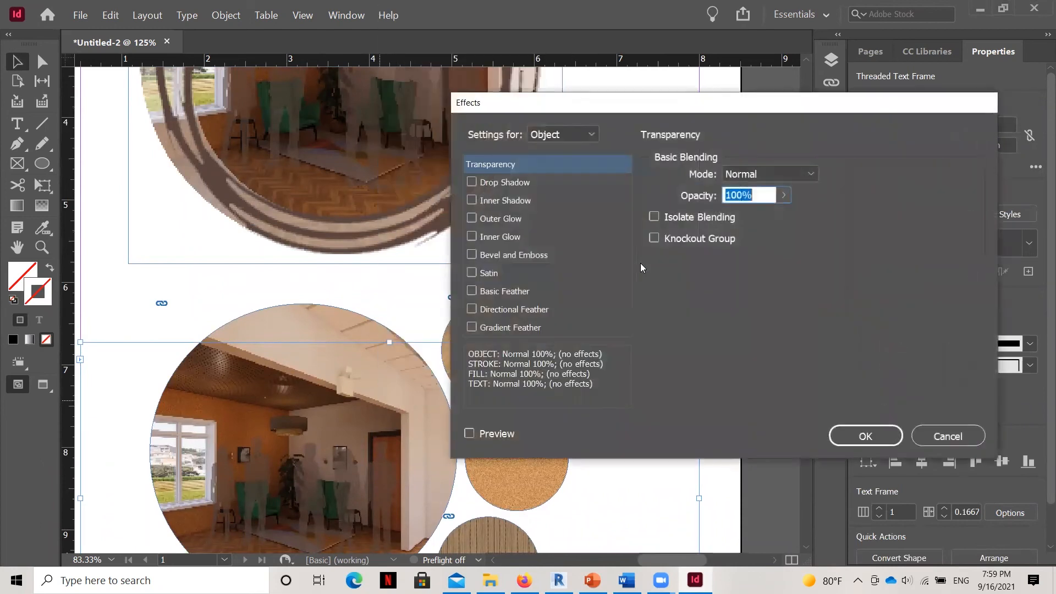
pyautogui.click(784, 196)
pyautogui.click(750, 217)
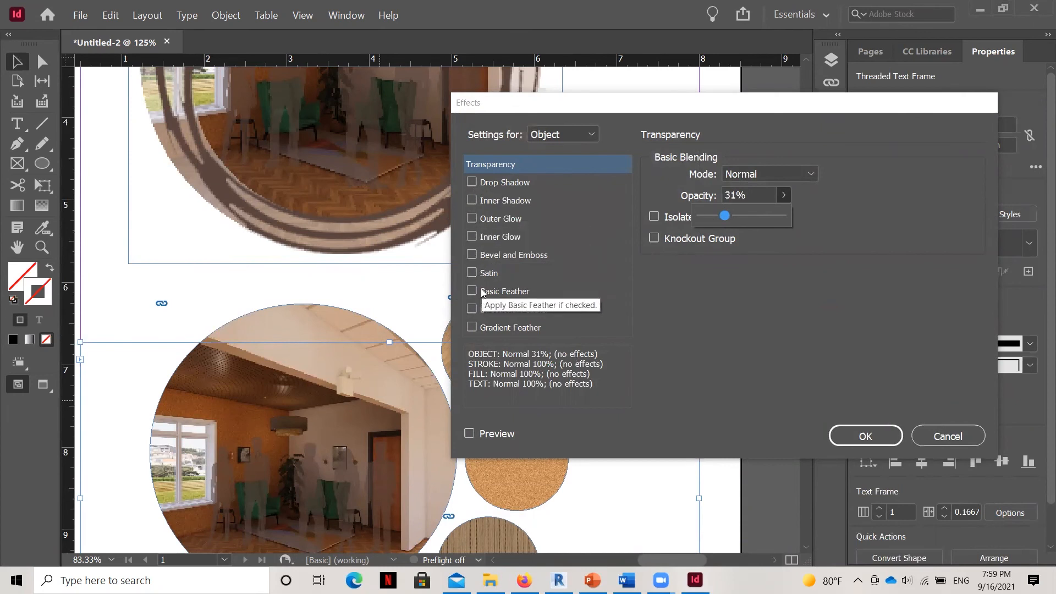
# Add an Outer Glow to the text frame with Normal blending mode and the [Black] swatch as its colour.
pyautogui.click(472, 219)
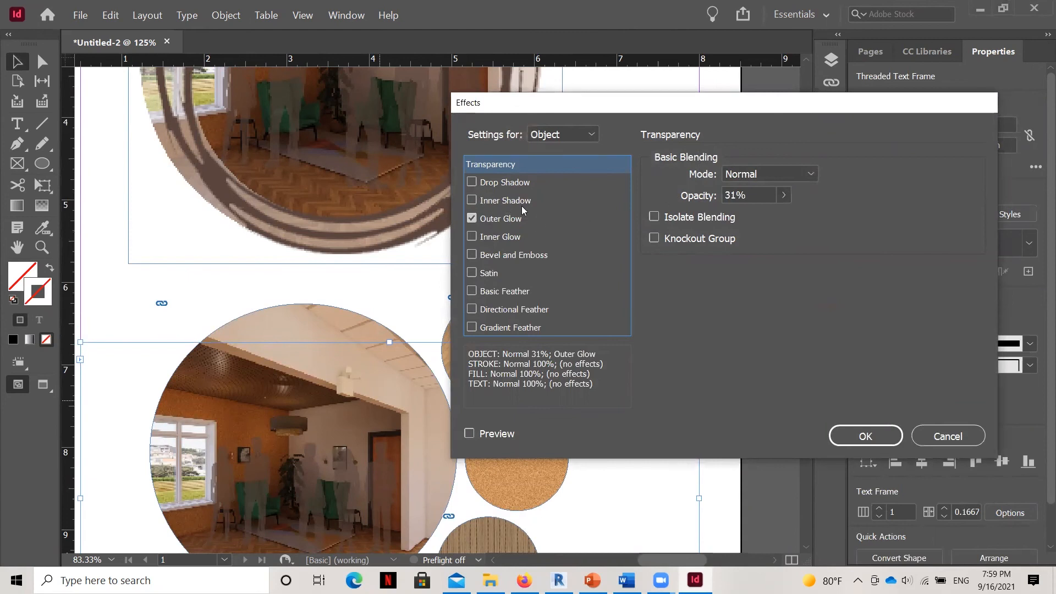
pyautogui.click(552, 219)
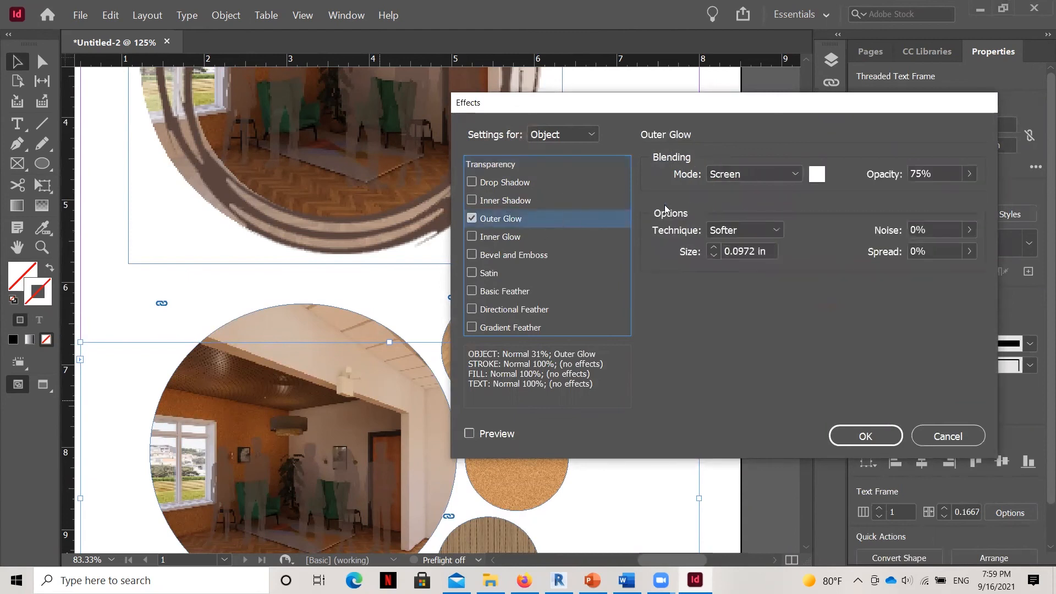
pyautogui.click(795, 174)
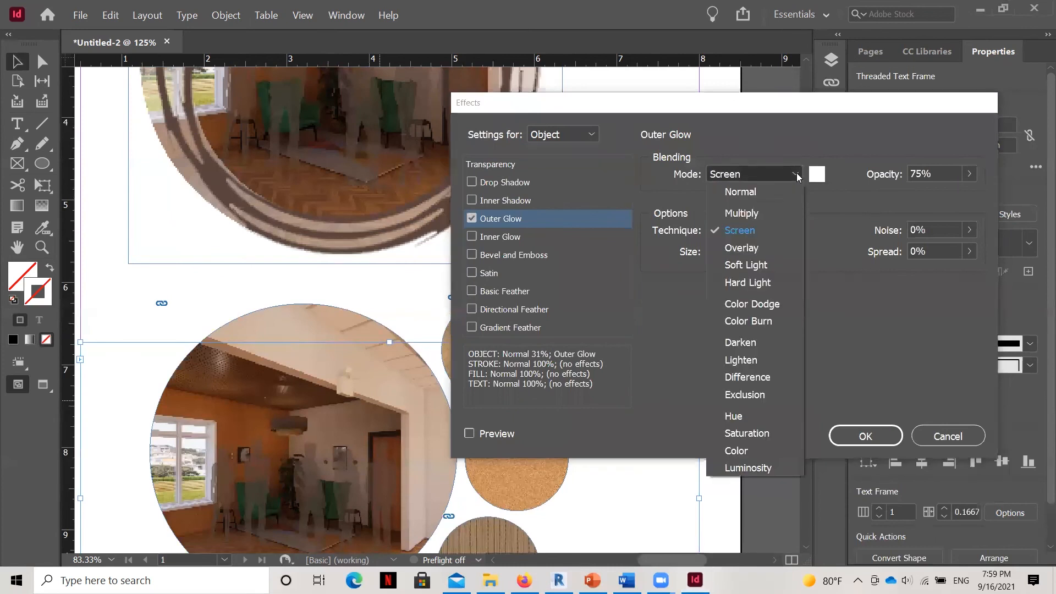
pyautogui.click(762, 190)
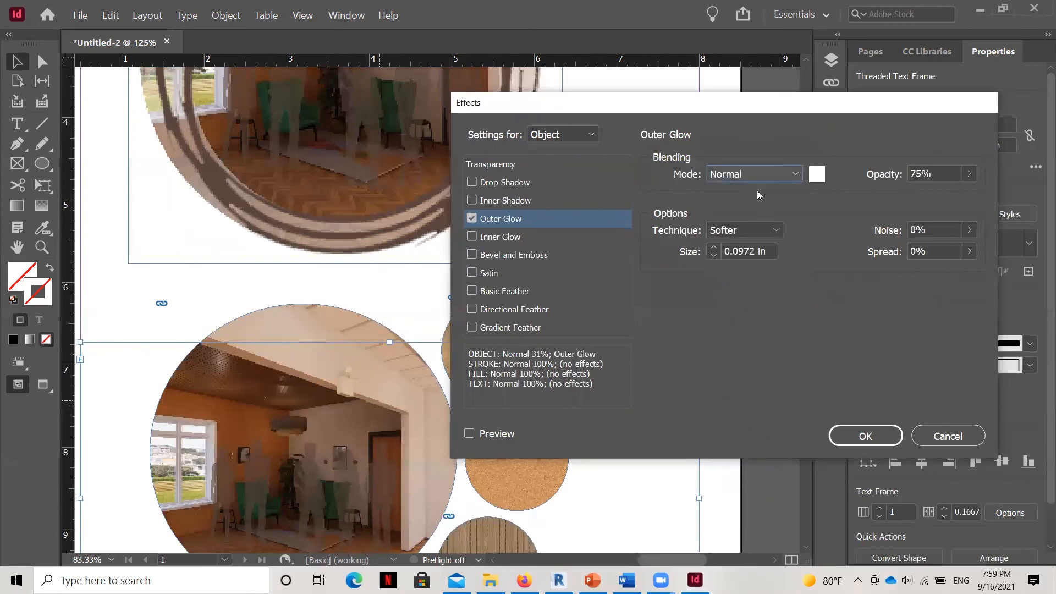
pyautogui.click(818, 175)
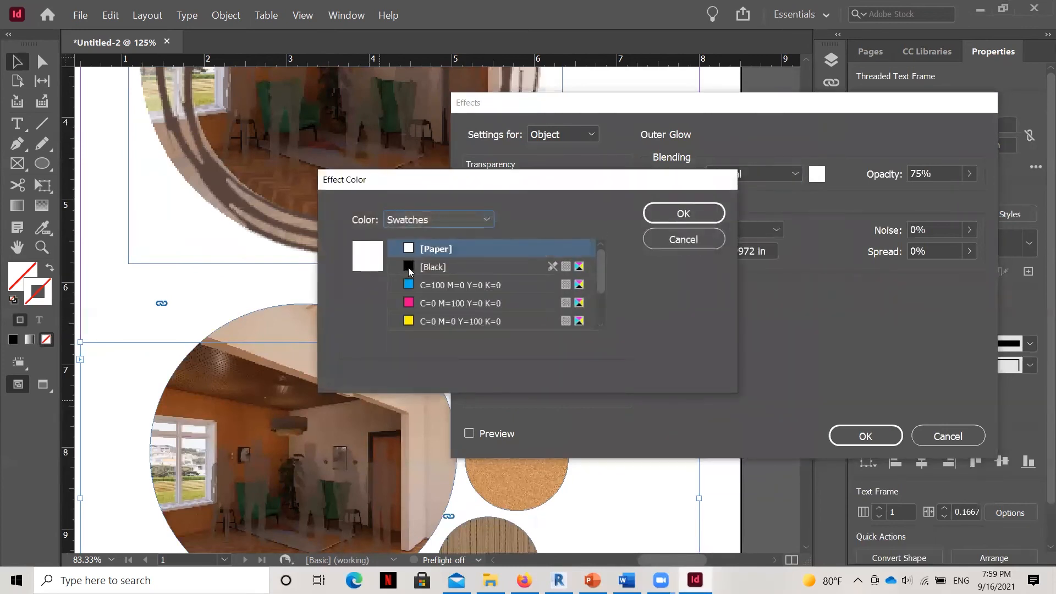
pyautogui.click(410, 267)
pyautogui.click(684, 214)
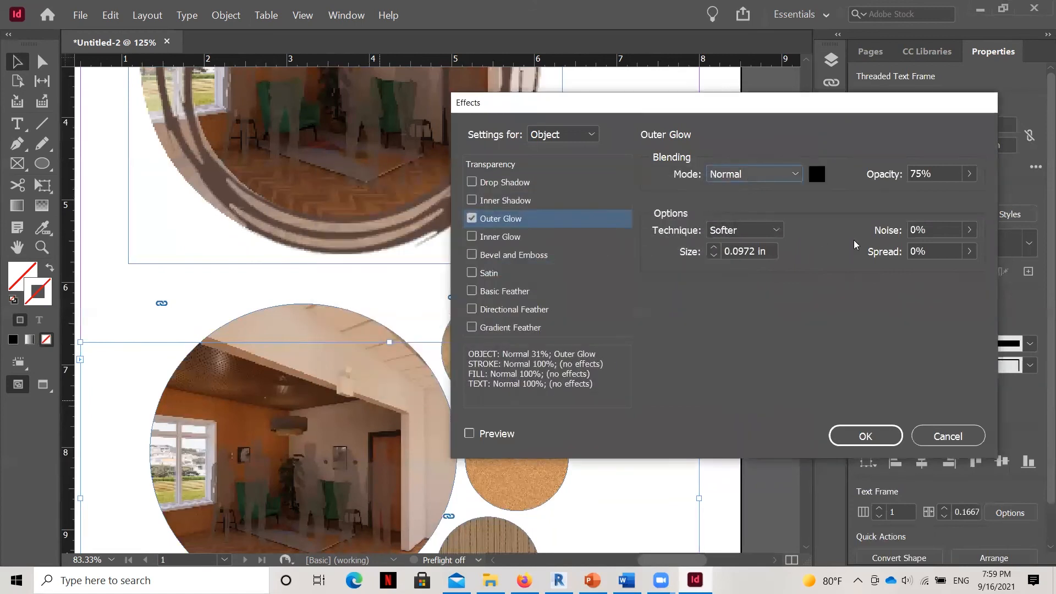
# Set the text frame's outer glow spread to 81% and apply the effects.
pyautogui.click(969, 252)
pyautogui.moveTo(885, 274); pyautogui.dragTo(920, 276)
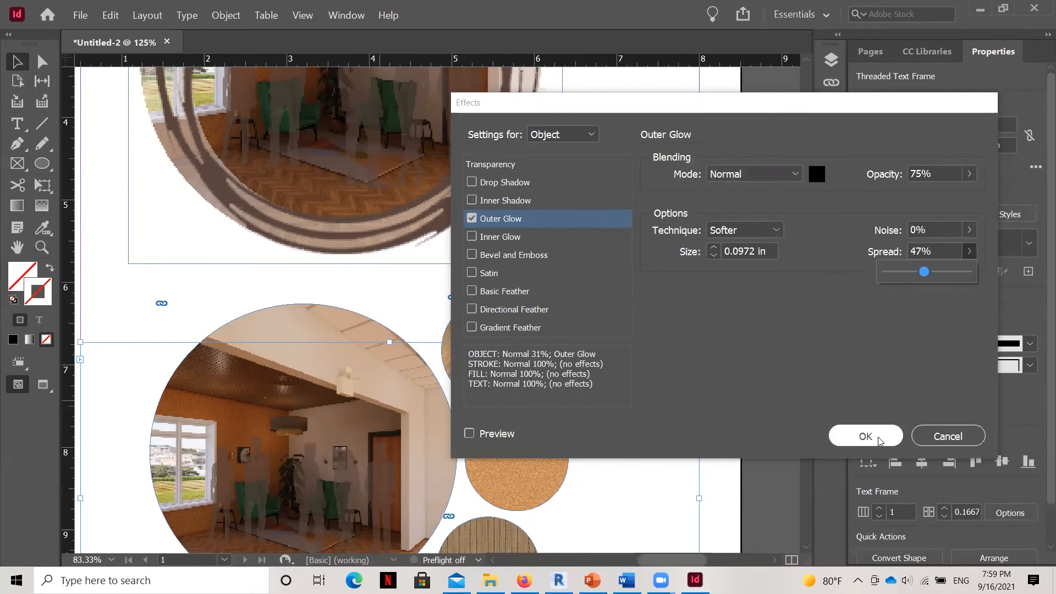
pyautogui.click(442, 345)
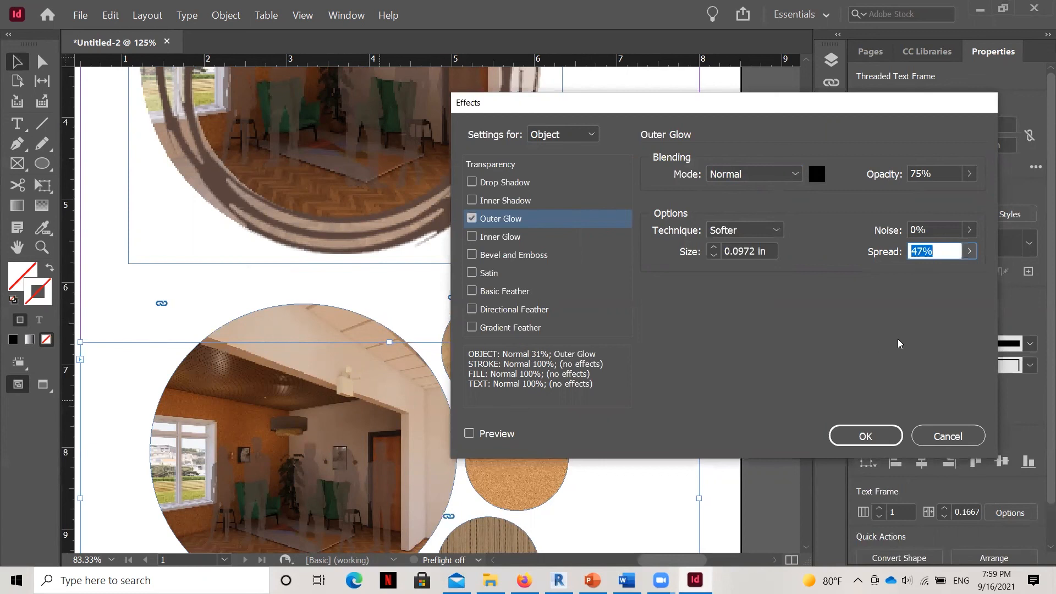
pyautogui.click(970, 251)
pyautogui.moveTo(924, 272); pyautogui.dragTo(953, 272)
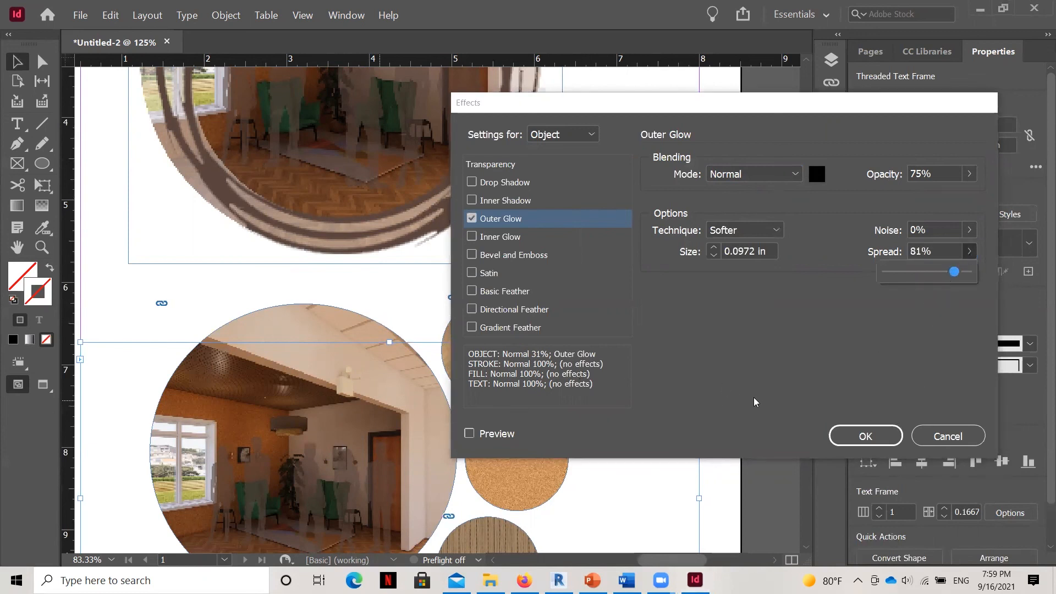
pyautogui.click(858, 439)
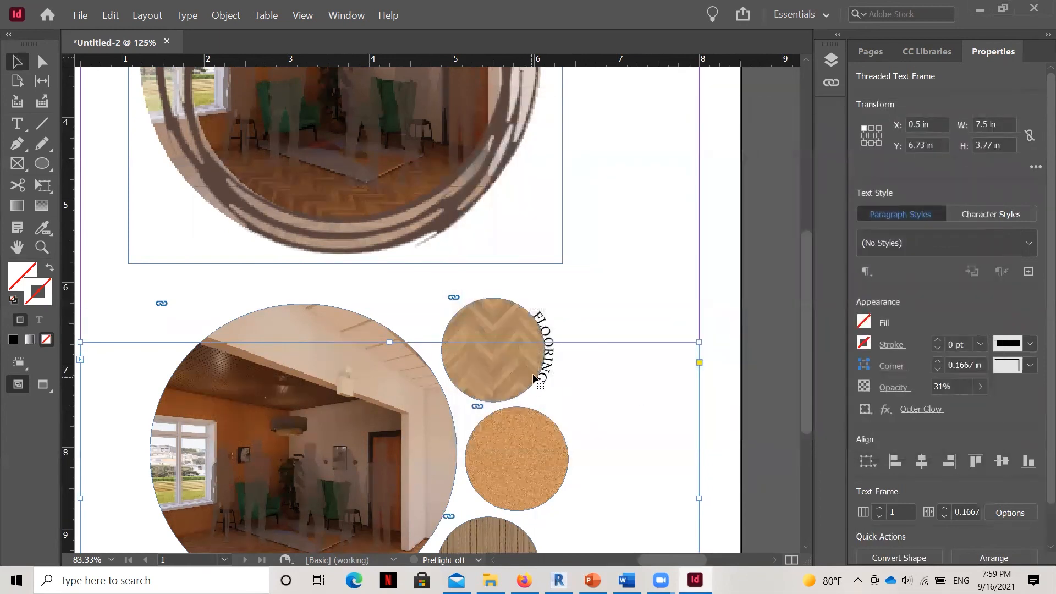
# Zoom out to 100% and examine the lower rendering circle and material circles for the applied effects.
pyautogui.scroll(-1, 586, 429)
pyautogui.scroll(-5, 605, 413)
pyautogui.scroll(5, 608, 414)
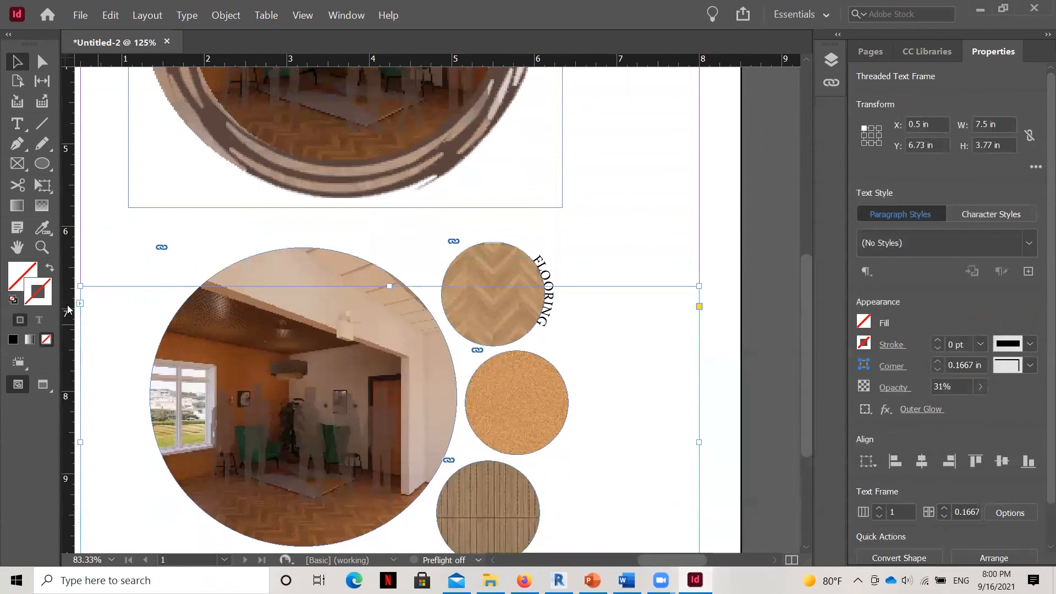
pyautogui.click(42, 247)
pyautogui.keyDown('alt'); pyautogui.click(613, 416); pyautogui.keyUp('alt')
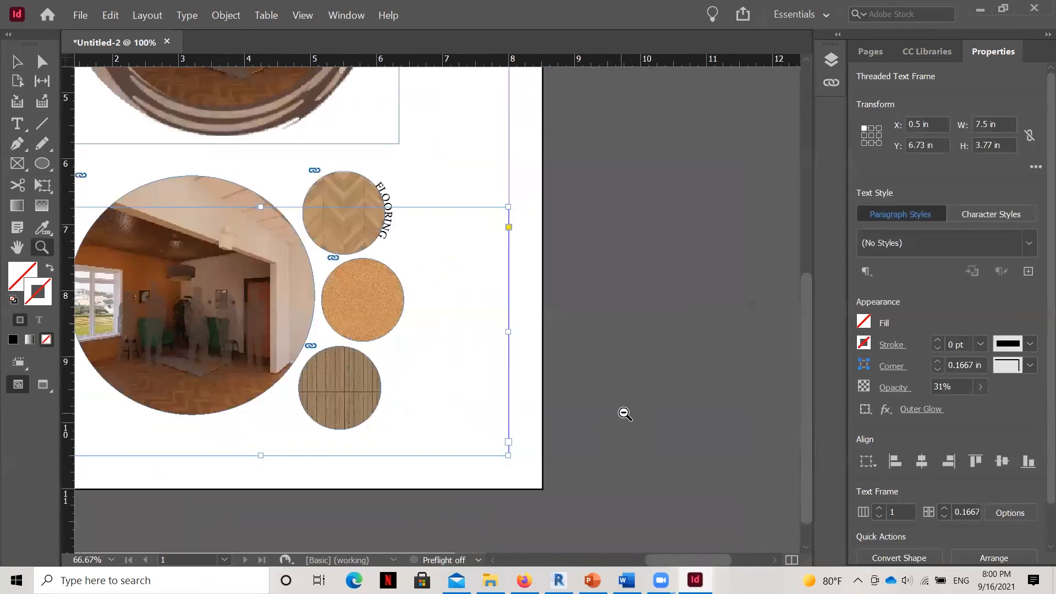
pyautogui.moveTo(660, 560); pyautogui.dragTo(634, 555)
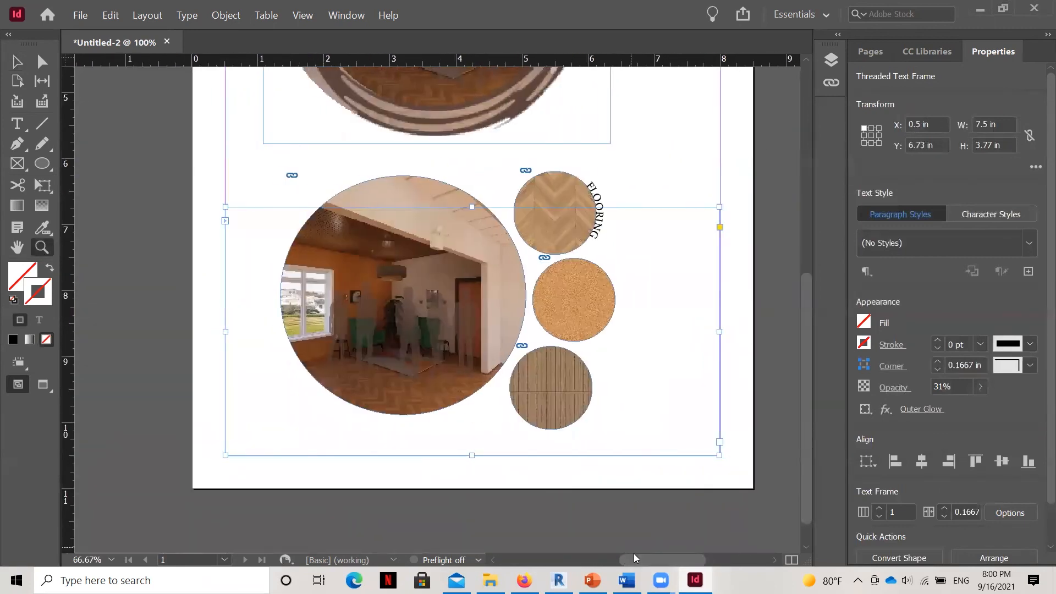
pyautogui.scroll(4, 634, 554)
pyautogui.scroll(-2, 633, 553)
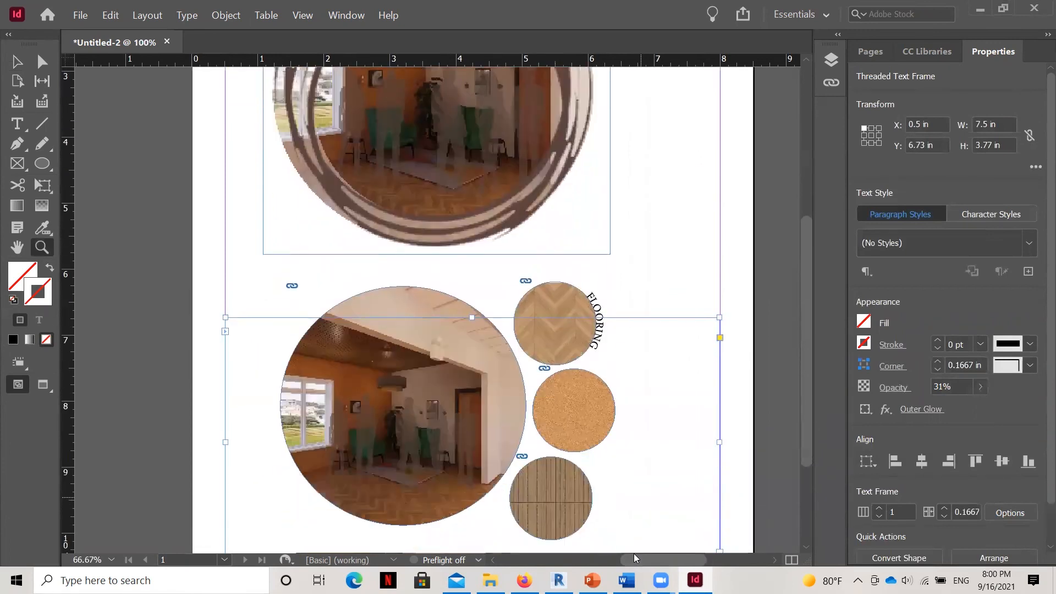
# Remove the wide threaded text frame overlapping the lower circles and select the large rendering circle.
pyautogui.click(17, 61)
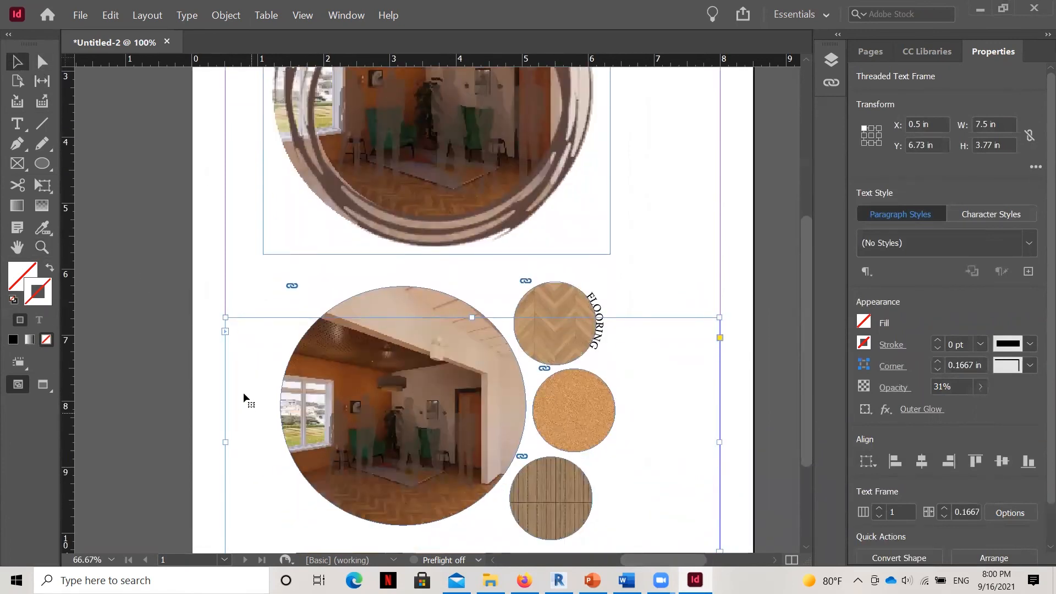
pyautogui.click(263, 394)
pyautogui.click(310, 376)
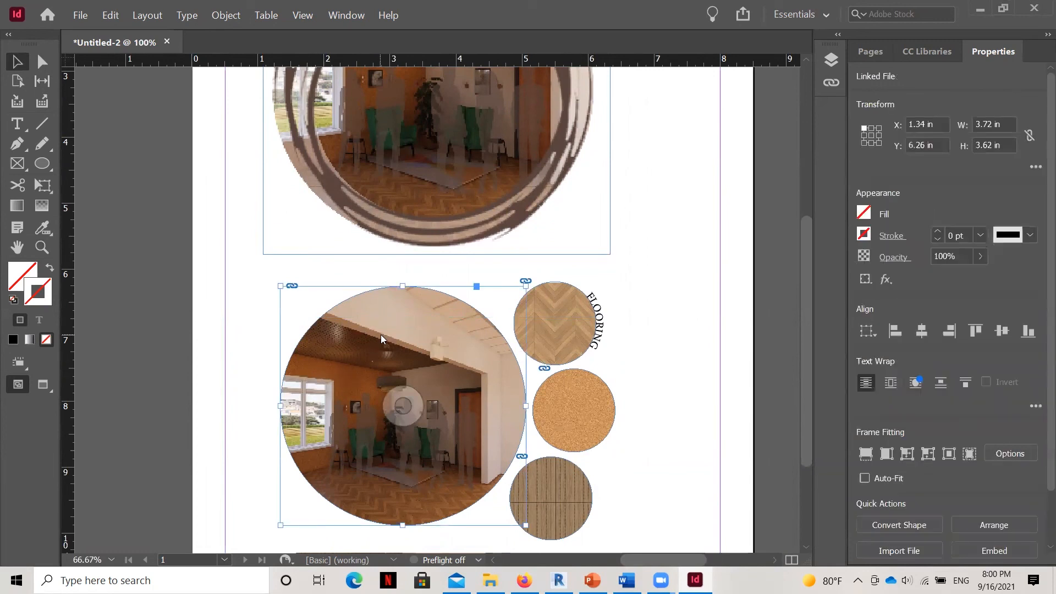
# Try an 80% transparency opacity on the large lower rendering circle.
pyautogui.rightClick(381, 338)
pyautogui.moveTo(413, 364)
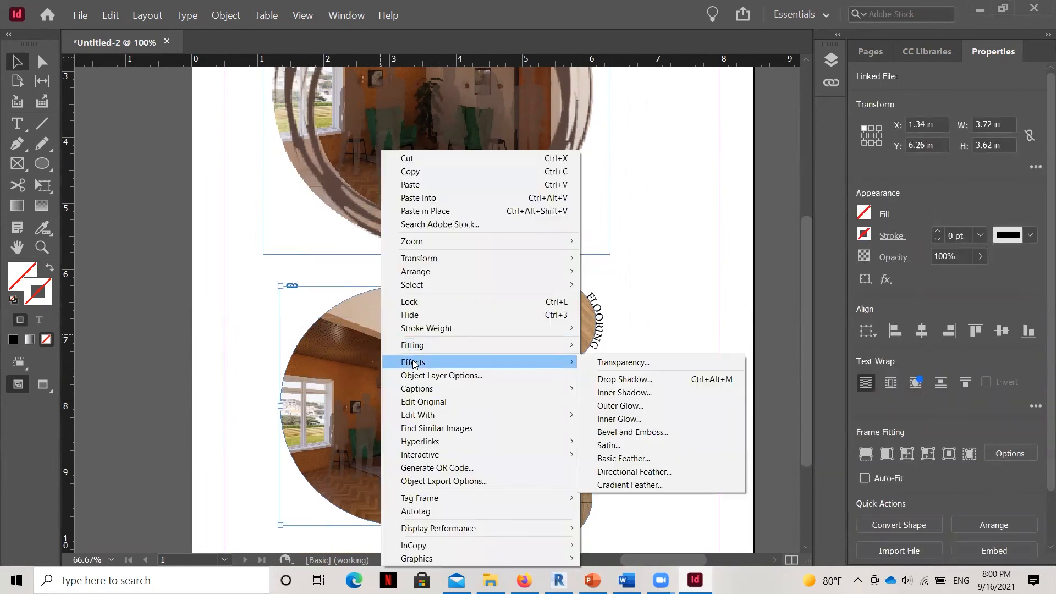
pyautogui.click(647, 364)
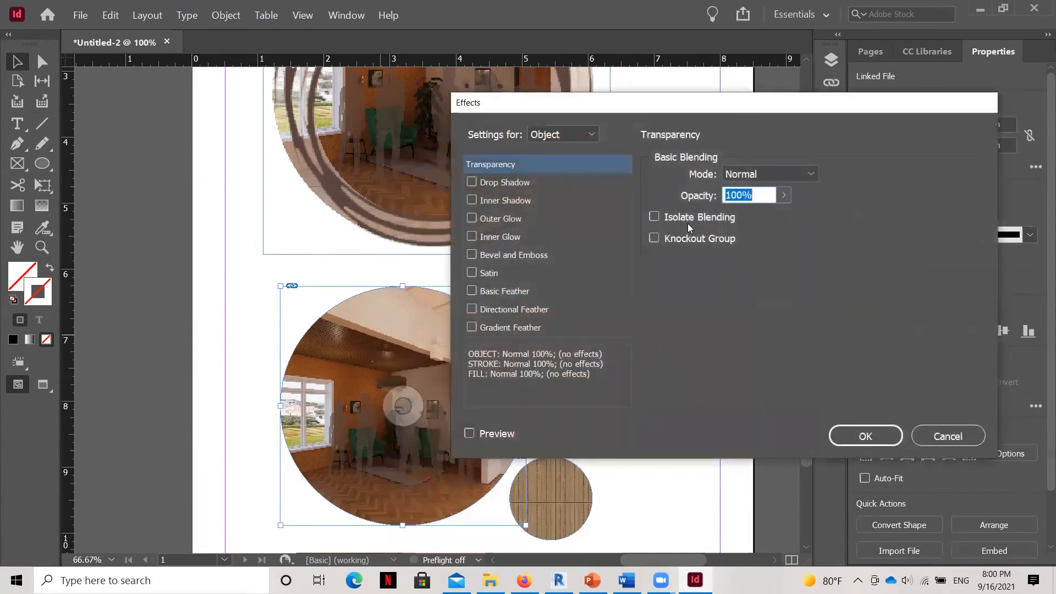
pyautogui.moveTo(737, 195); pyautogui.dragTo(726, 196)
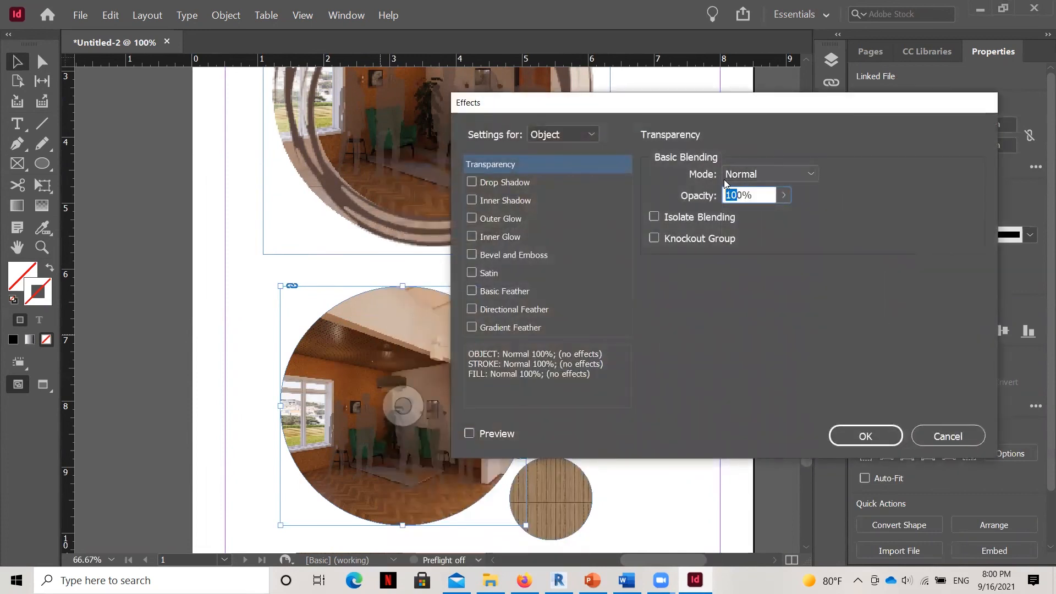
pyautogui.write('8')
pyautogui.press('BackSpace')
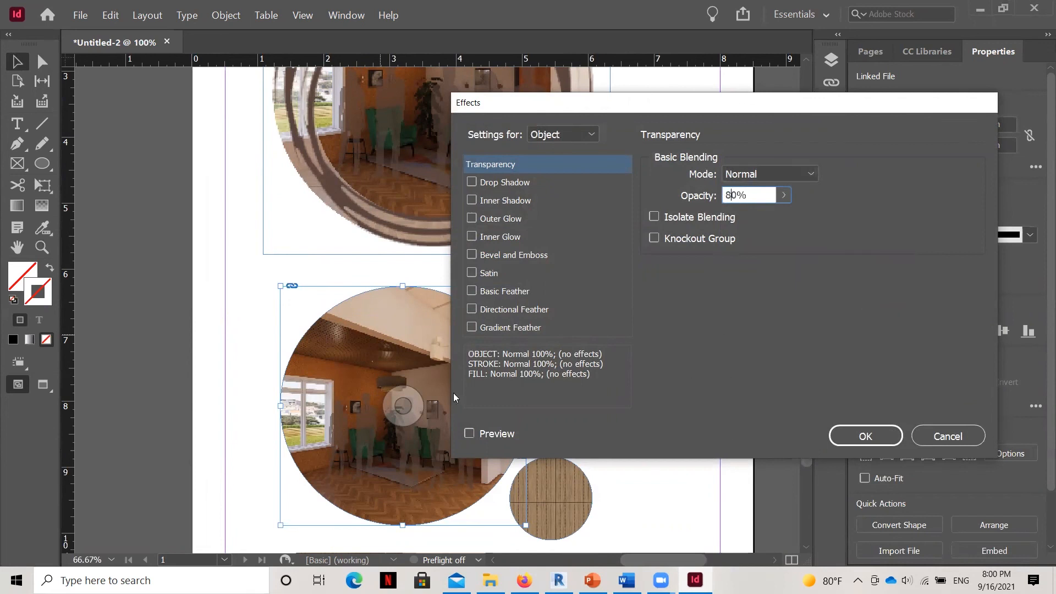
pyautogui.click(871, 438)
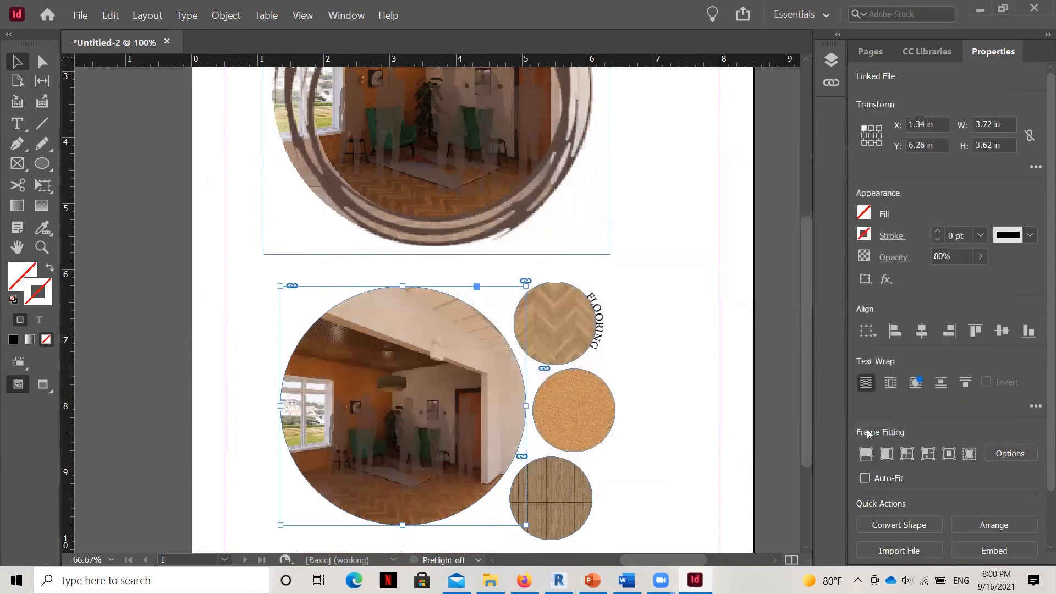
# Add an outer glow effect to the large lower rendering circle and set the glow color to the Black swatch.
pyautogui.rightClick(440, 365)
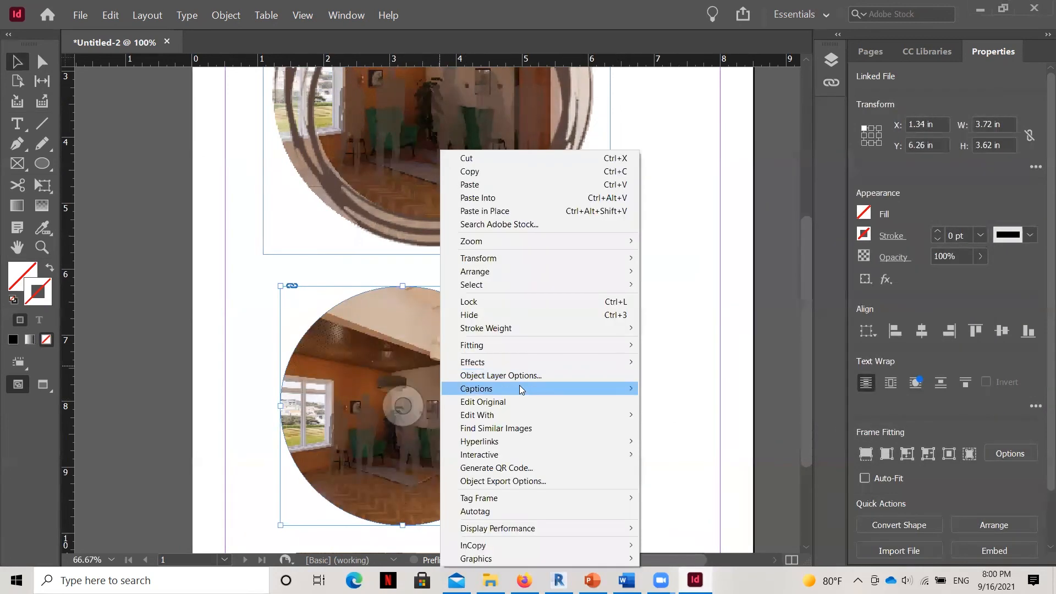
pyautogui.moveTo(508, 362)
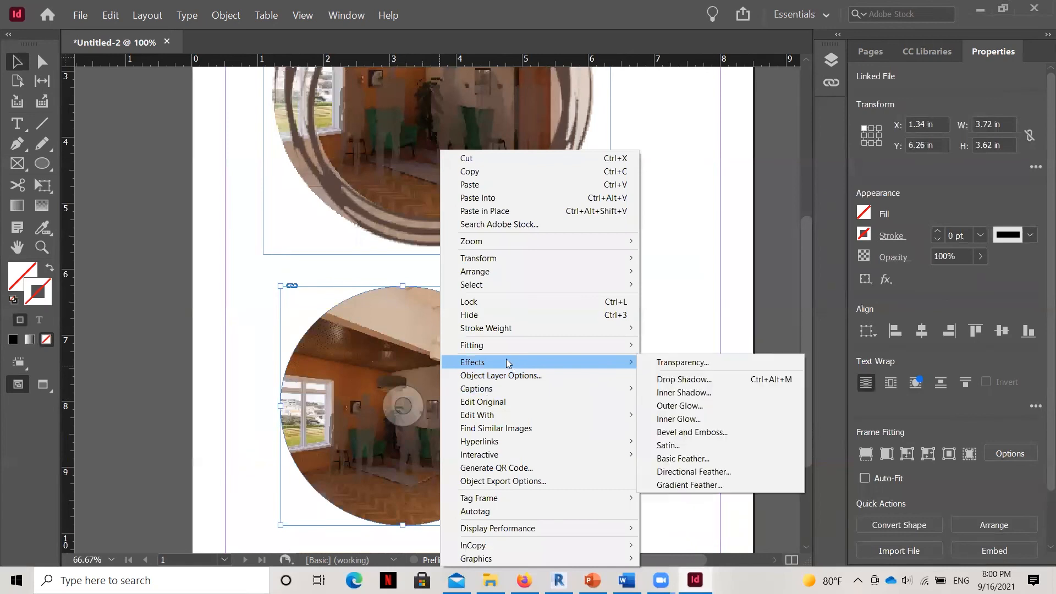
pyautogui.click(681, 406)
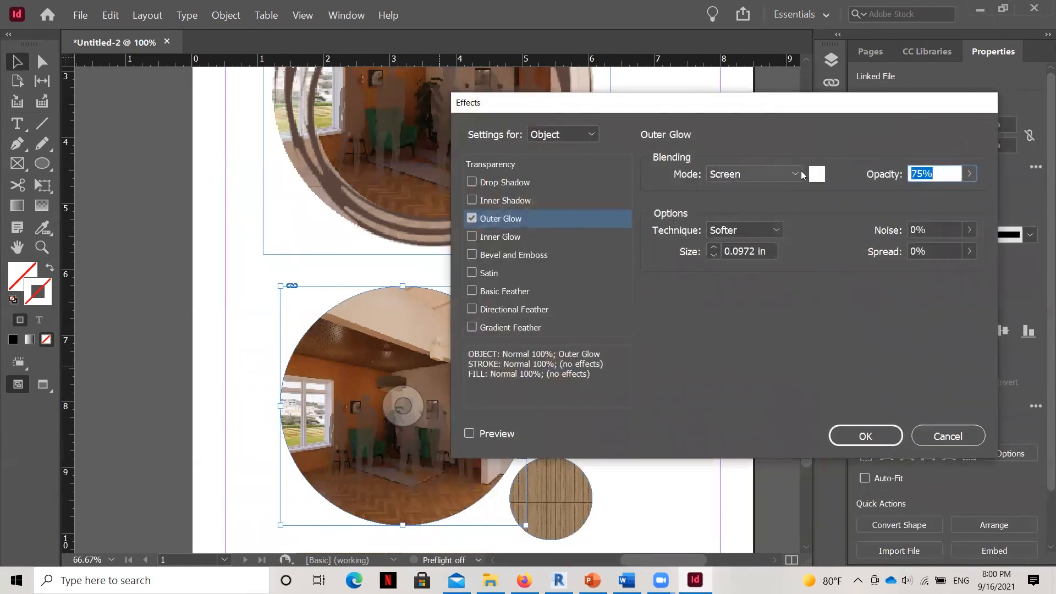
pyautogui.click(817, 173)
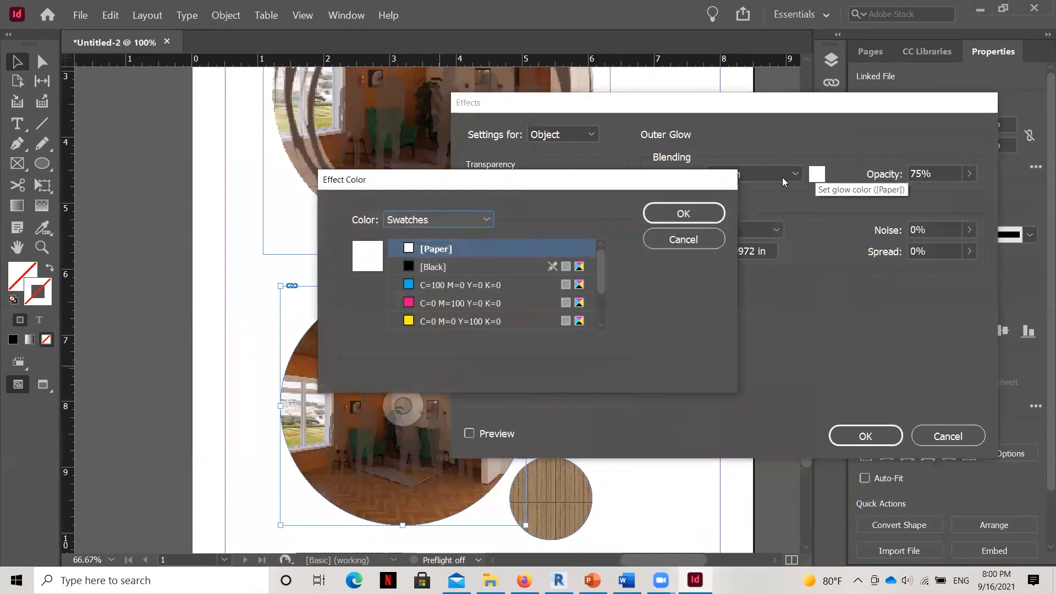
pyautogui.click(411, 267)
pyautogui.click(683, 214)
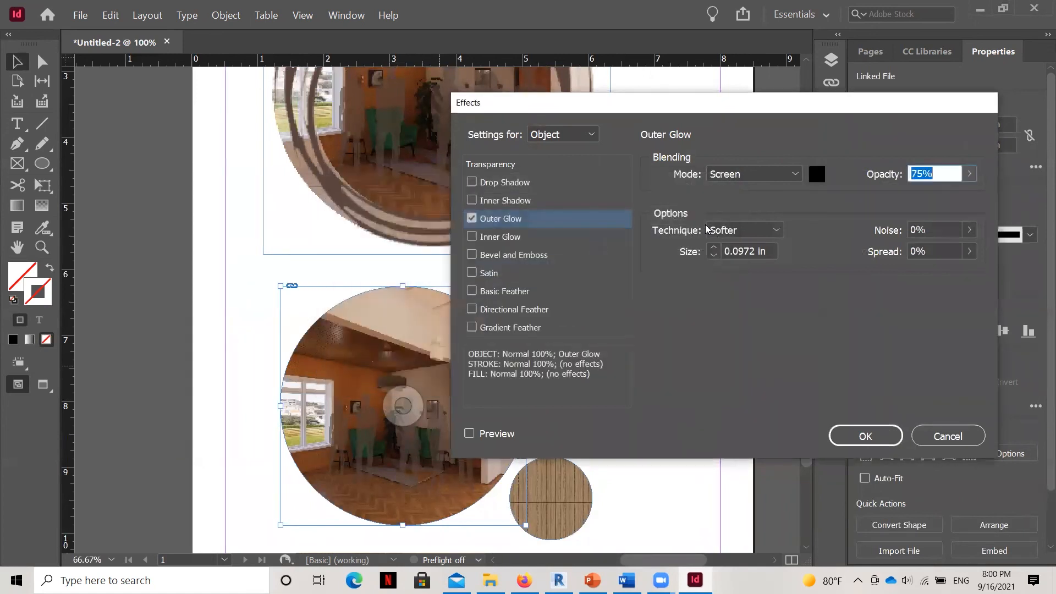
# Set the outer glow's blending mode to Normal and its spread to 60%, and apply the effect to the rendering circle.
pyautogui.click(798, 172)
pyautogui.click(769, 195)
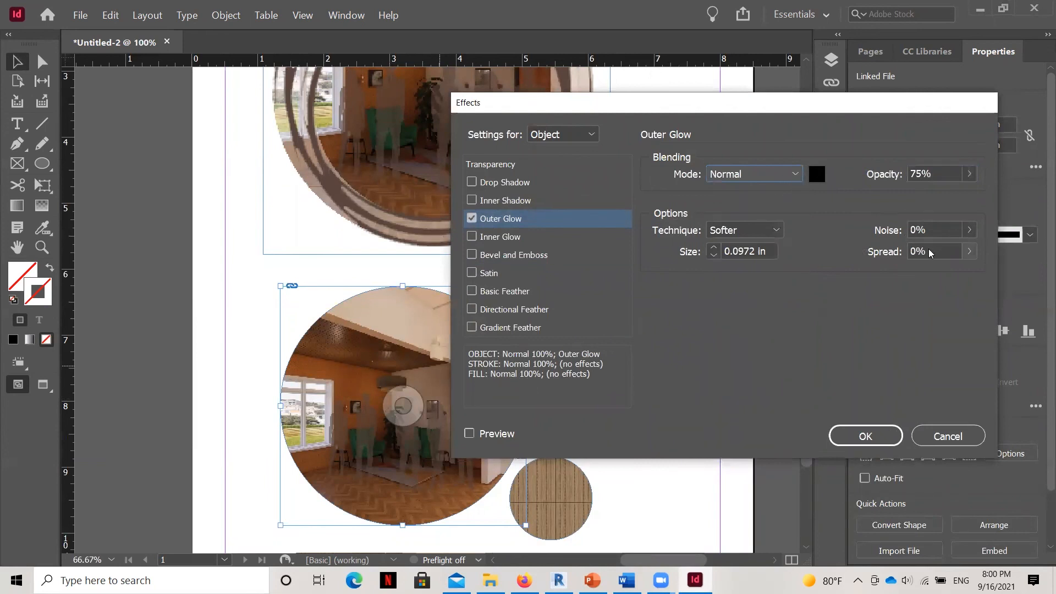
pyautogui.click(969, 251)
pyautogui.moveTo(921, 279); pyautogui.dragTo(931, 270)
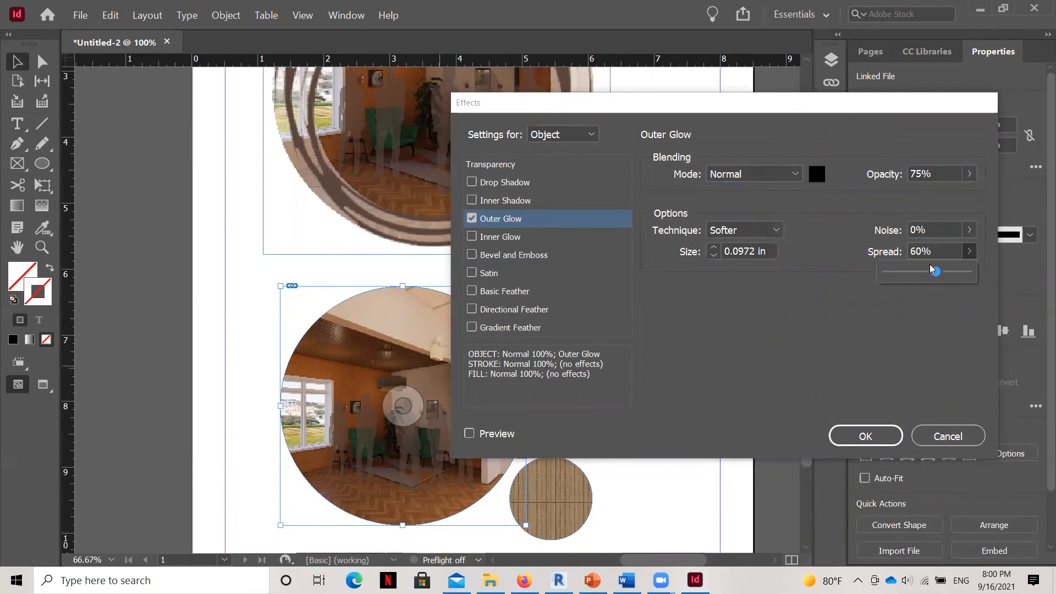
pyautogui.click(866, 436)
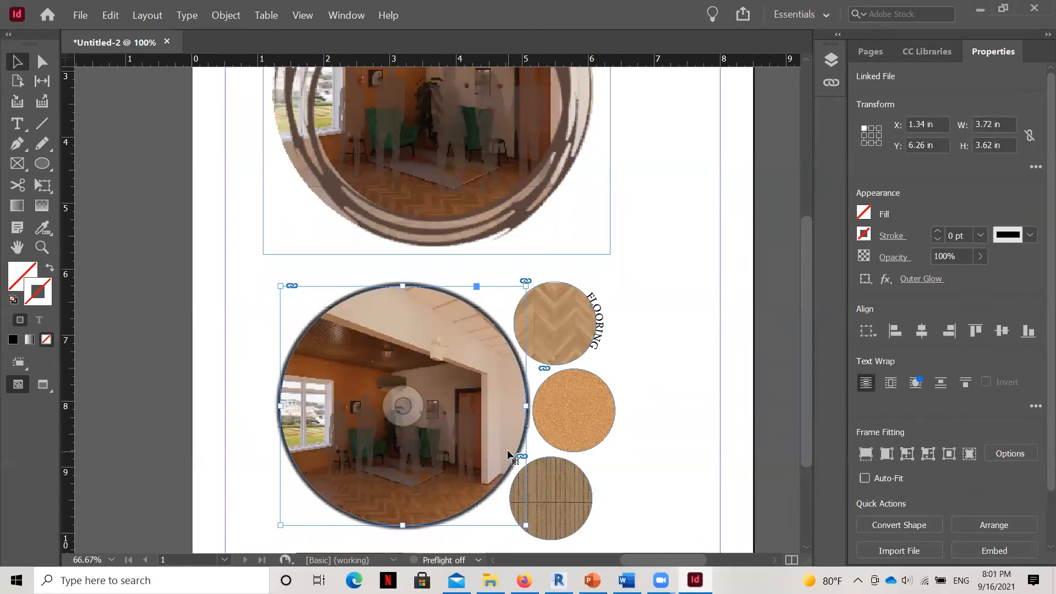
# Reopen the rendering circle's outer glow settings and set the spread to 72% and the opacity to 50%.
pyautogui.rightClick(504, 432)
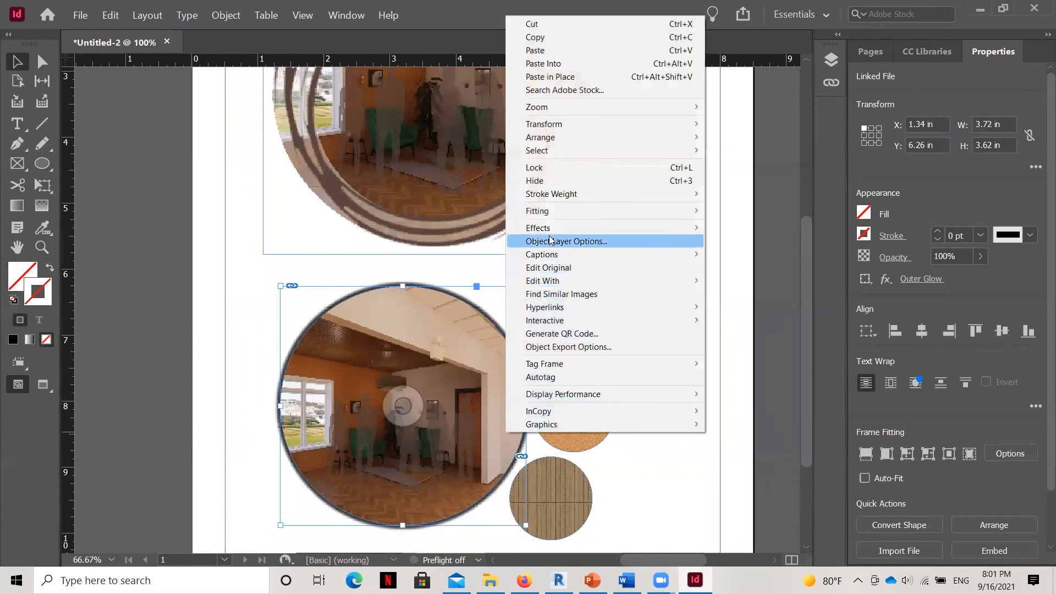
pyautogui.moveTo(552, 233)
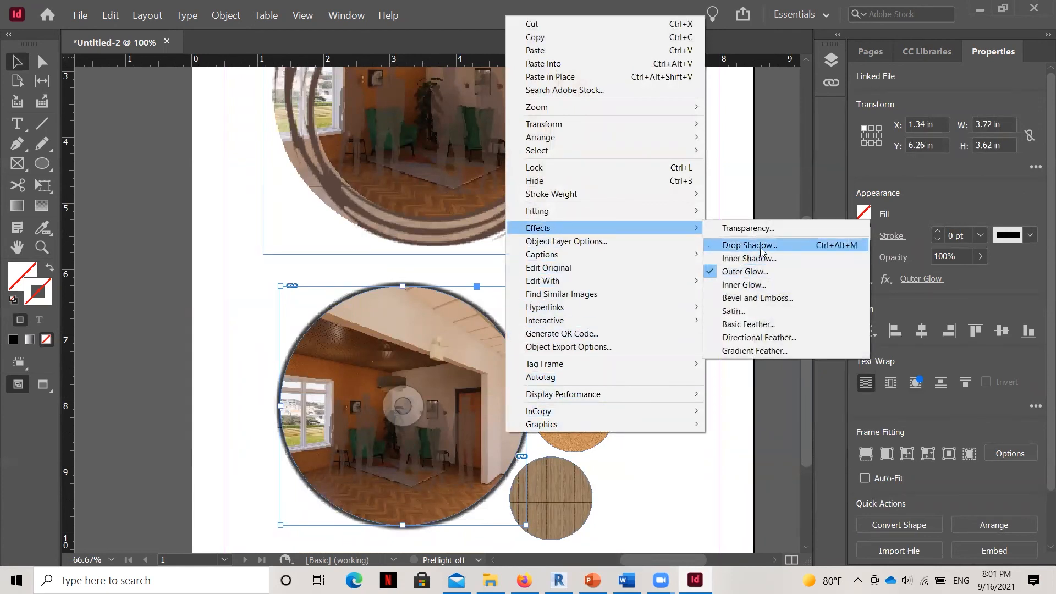
pyautogui.click(751, 271)
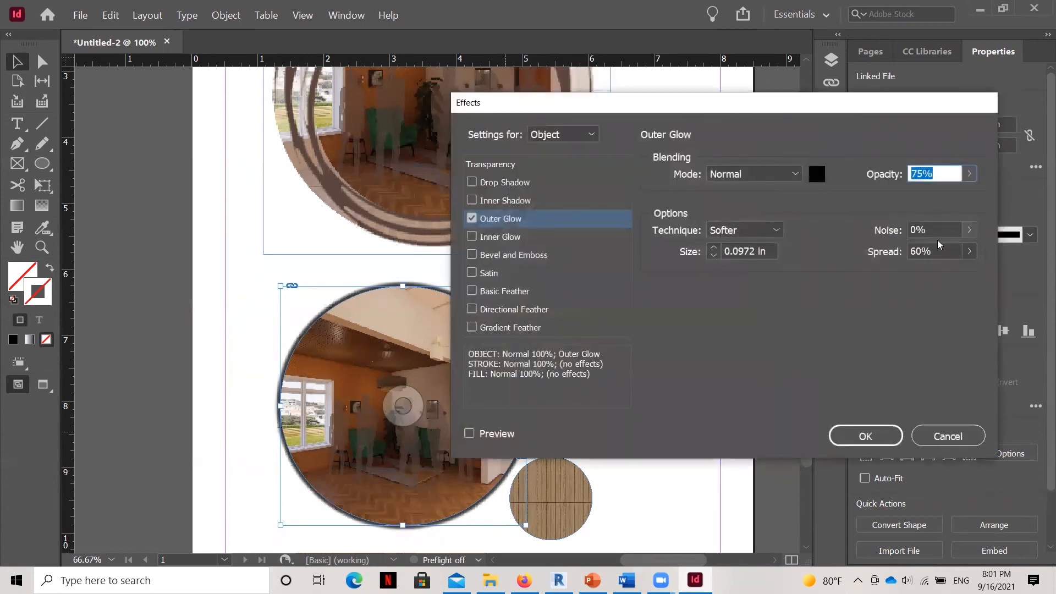
pyautogui.click(969, 255)
pyautogui.moveTo(936, 272); pyautogui.dragTo(946, 272)
pyautogui.click(969, 174)
pyautogui.moveTo(947, 194); pyautogui.dragTo(926, 197)
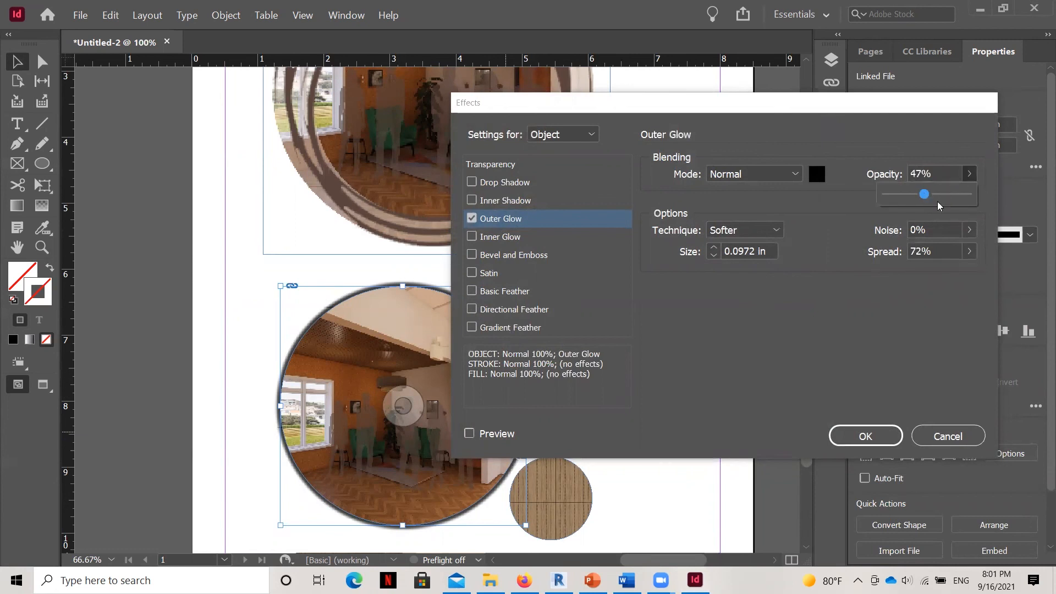
pyautogui.click(927, 176)
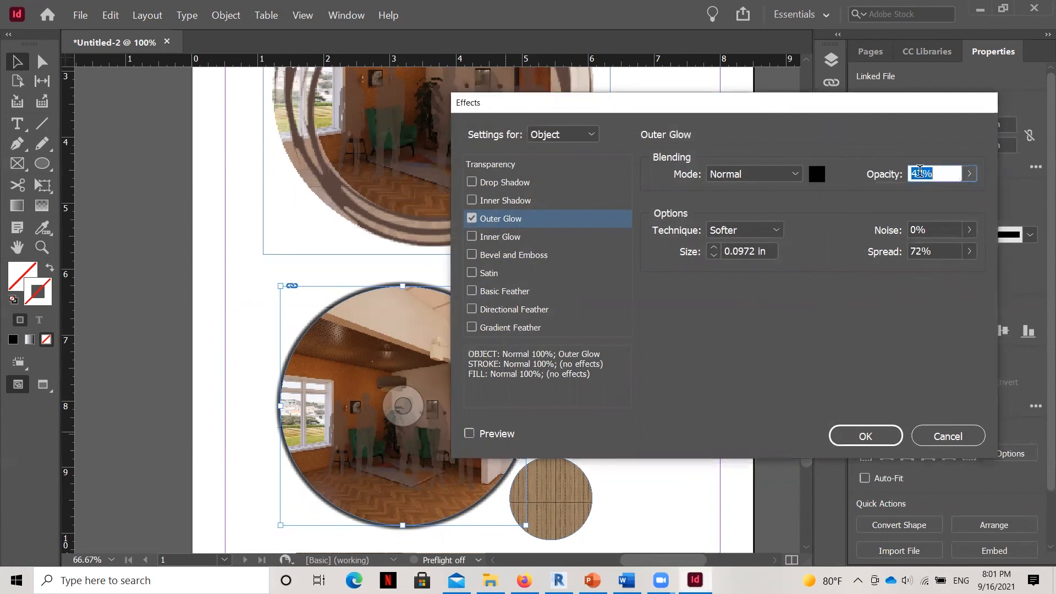
pyautogui.moveTo(927, 176); pyautogui.dragTo(900, 180)
pyautogui.write('50')
# Set the rendering circle's outer glow spread to 70%, apply the effect, and deselect the circle.
pyautogui.doubleClick(920, 250)
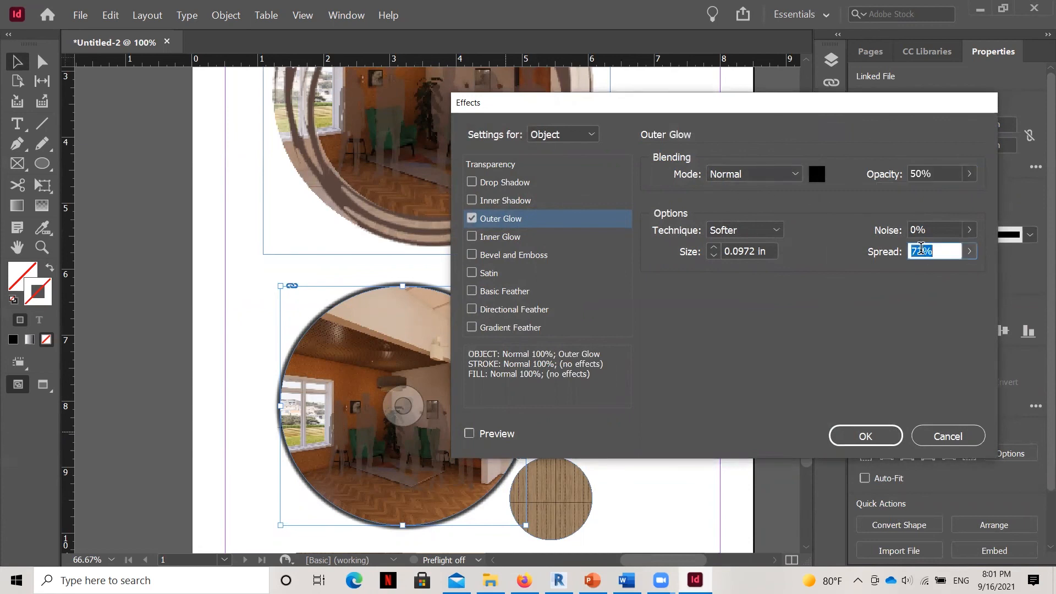
pyautogui.write('70')
pyautogui.click(876, 440)
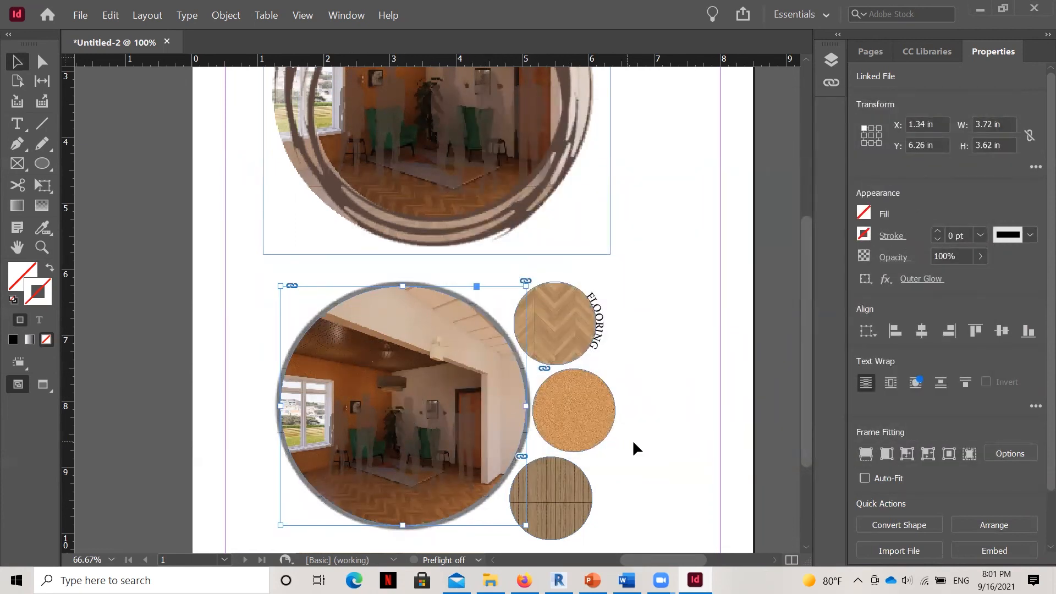
pyautogui.click(653, 446)
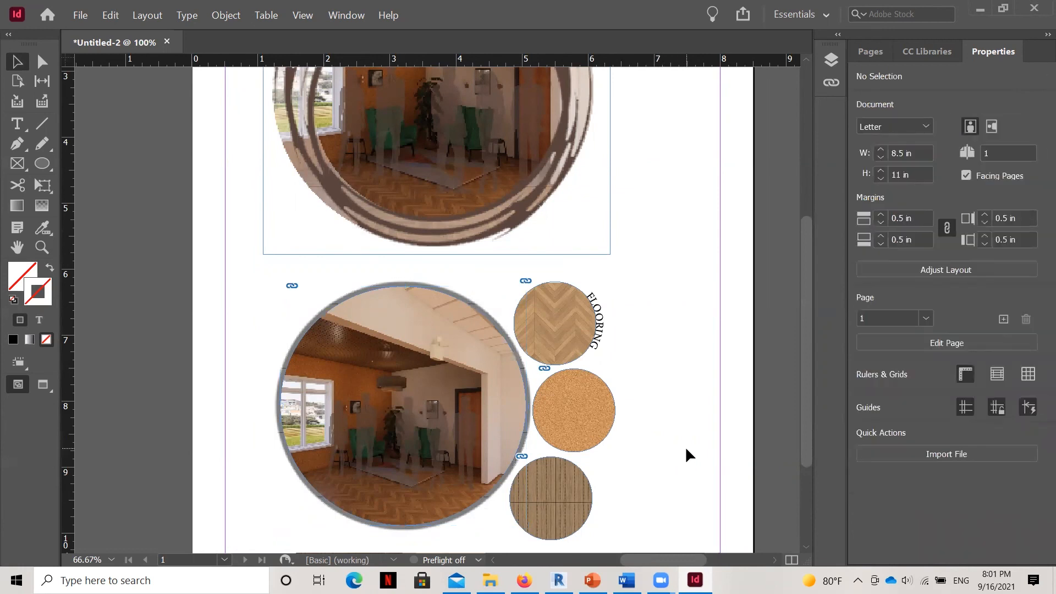
pyautogui.scroll(-3, 648, 372)
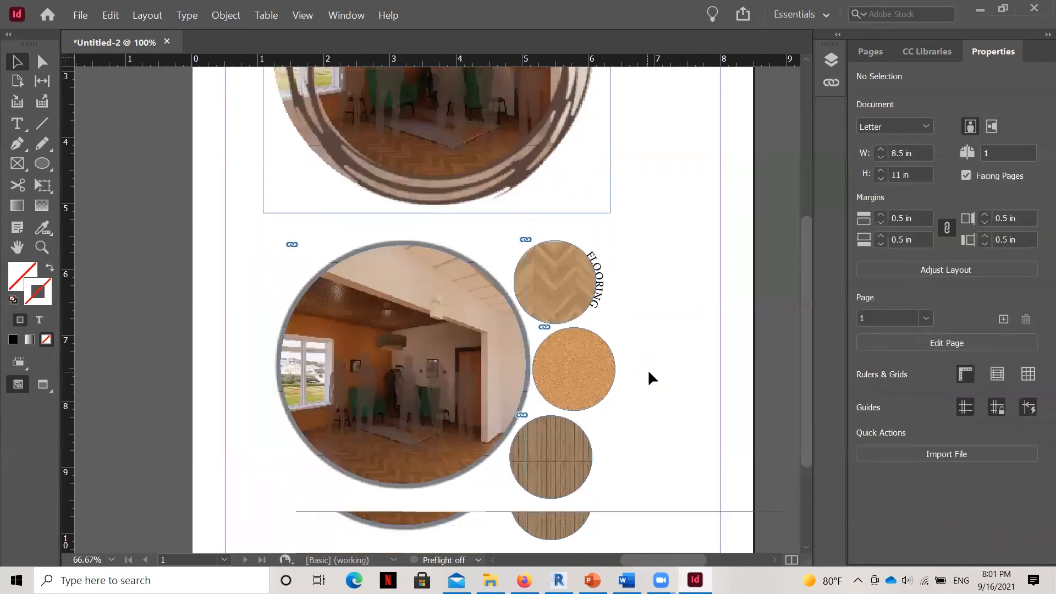
pyautogui.scroll(1, 672, 394)
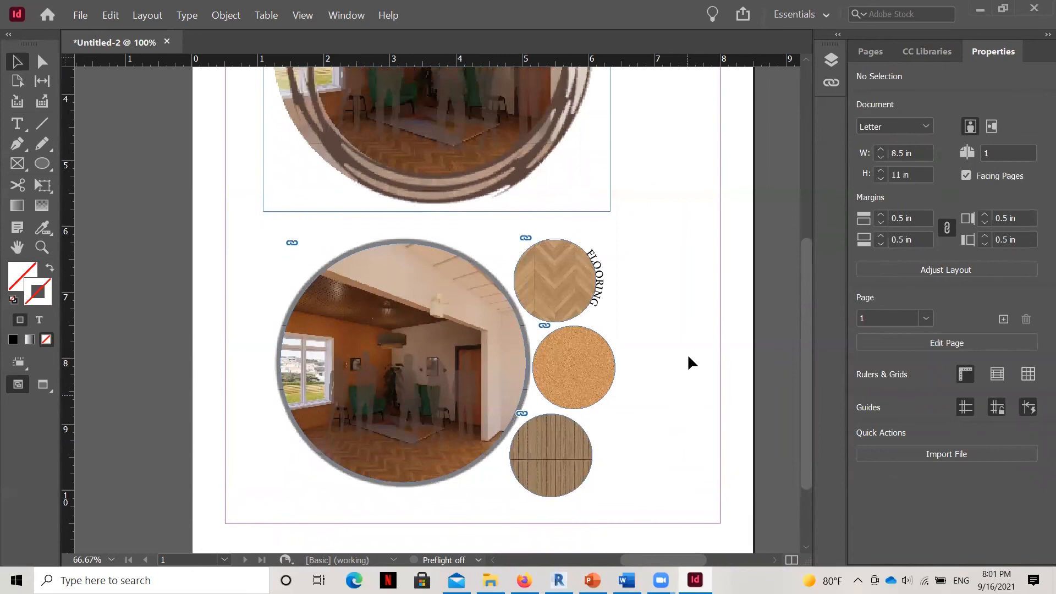